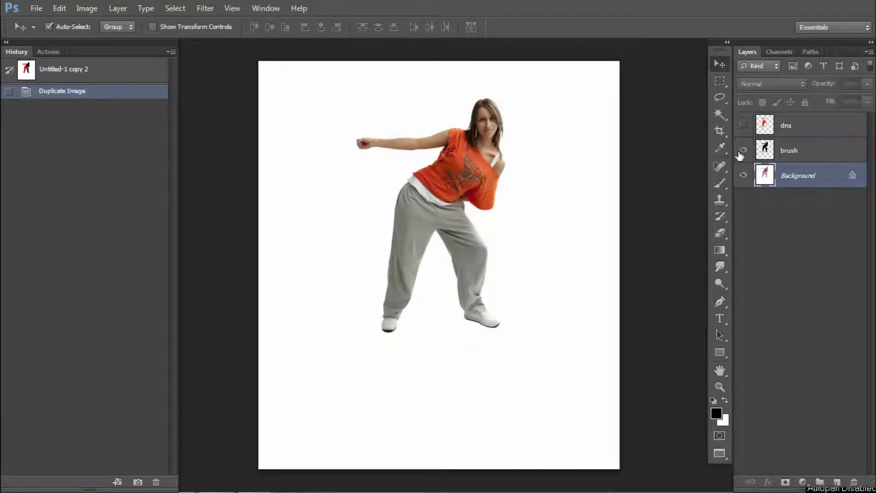
Copy the dns and brush silhouette areas of the Background photo onto new Layers 1 and 2
click(741, 152)
click(783, 154)
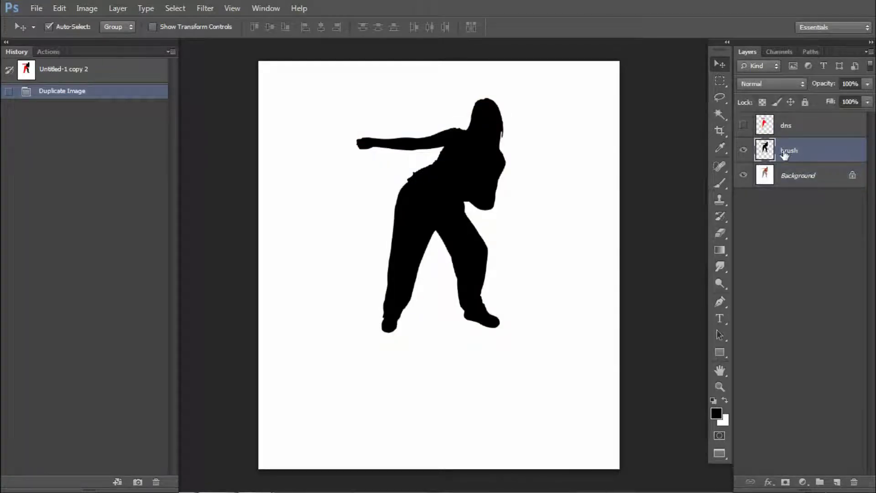
click(744, 127)
click(786, 133)
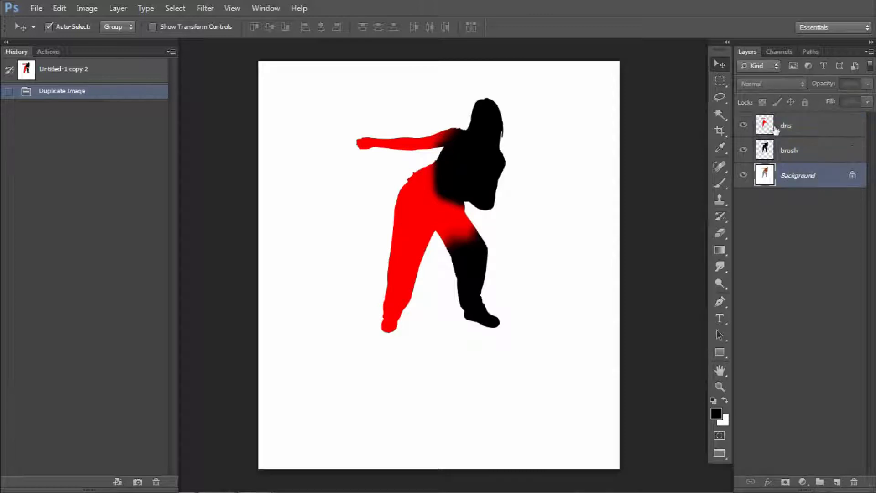
ctrl+click(764, 125)
click(781, 182)
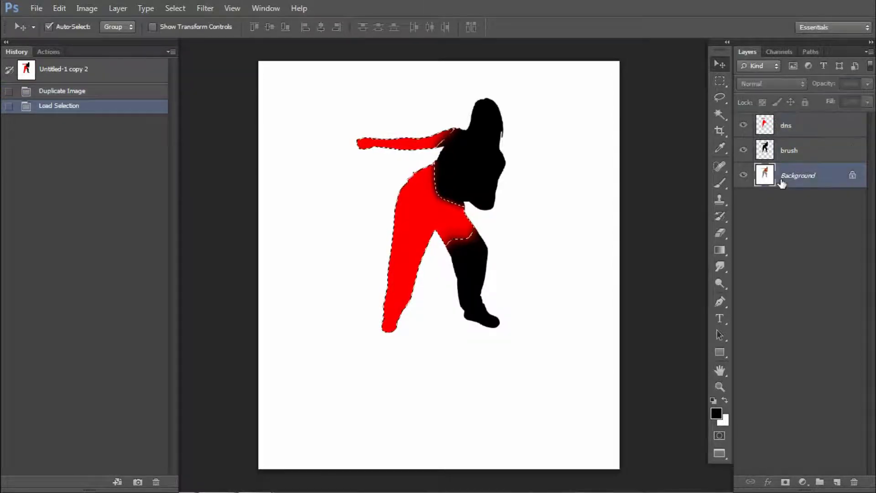
key(ctrl+j)
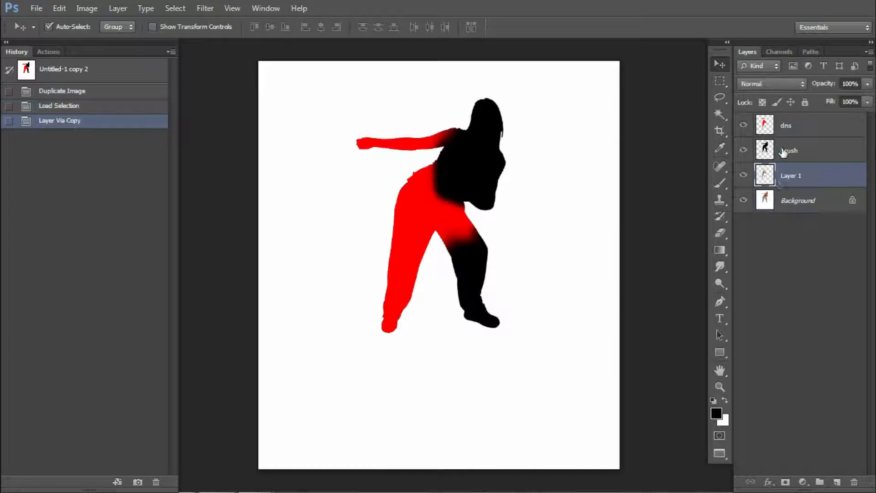
click(783, 152)
click(794, 202)
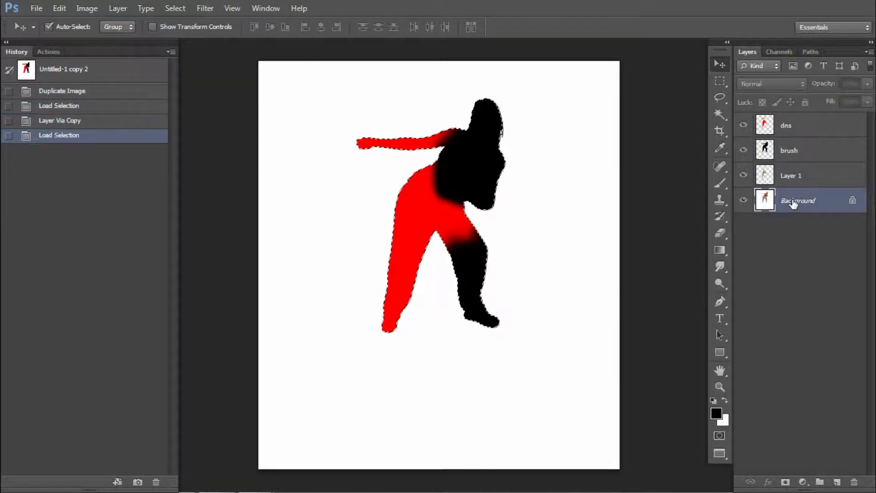
key(ctrl+j)
Put Layer 1 and Layer 2 into their own groups and hide the brush and dns layers
click(794, 183)
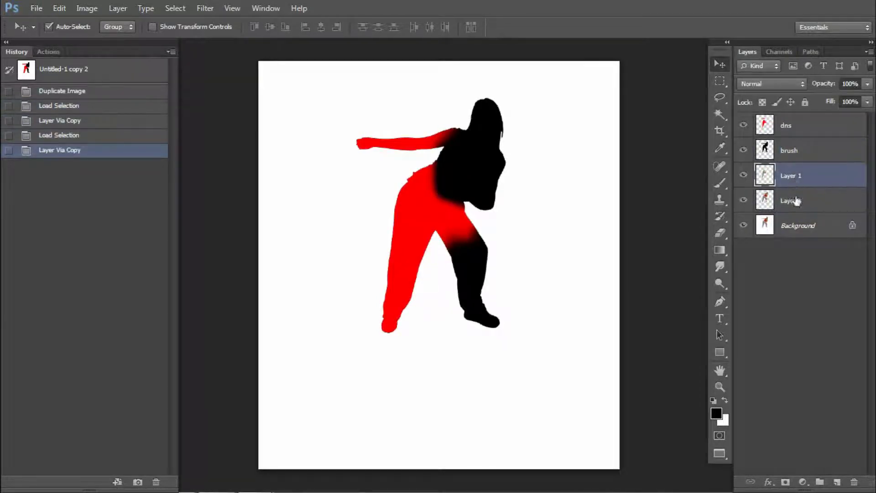
key(ctrl+g)
ctrl+click(791, 220)
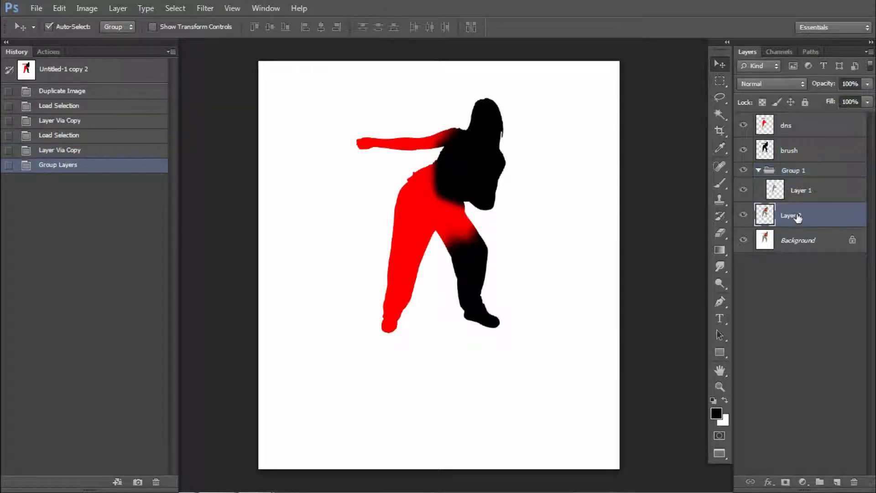
key(ctrl+g)
click(798, 255)
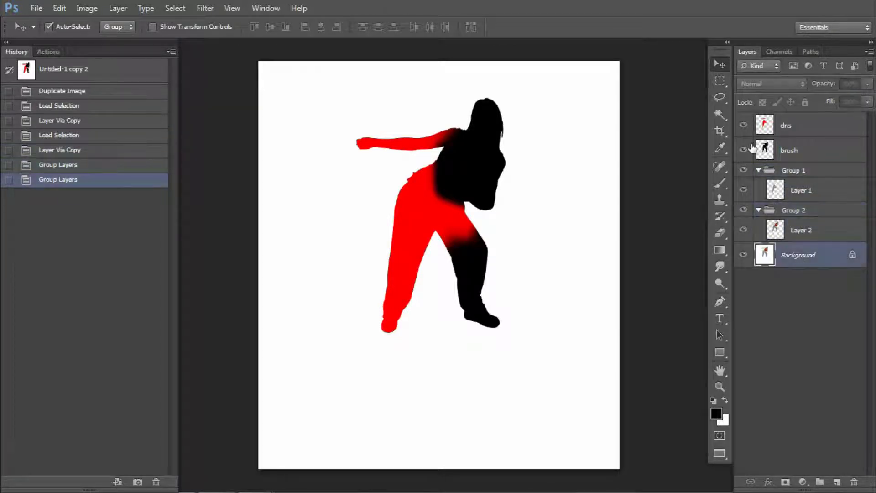
click(743, 150)
click(743, 125)
click(743, 254)
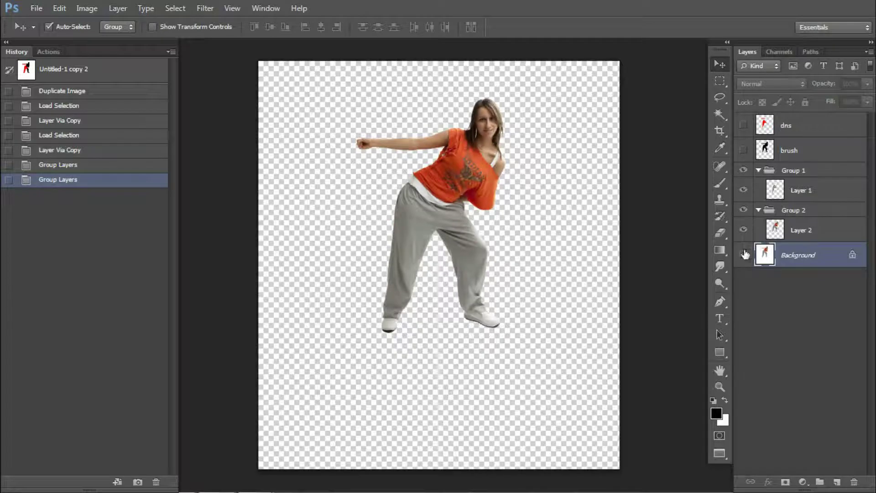
click(743, 229)
click(743, 254)
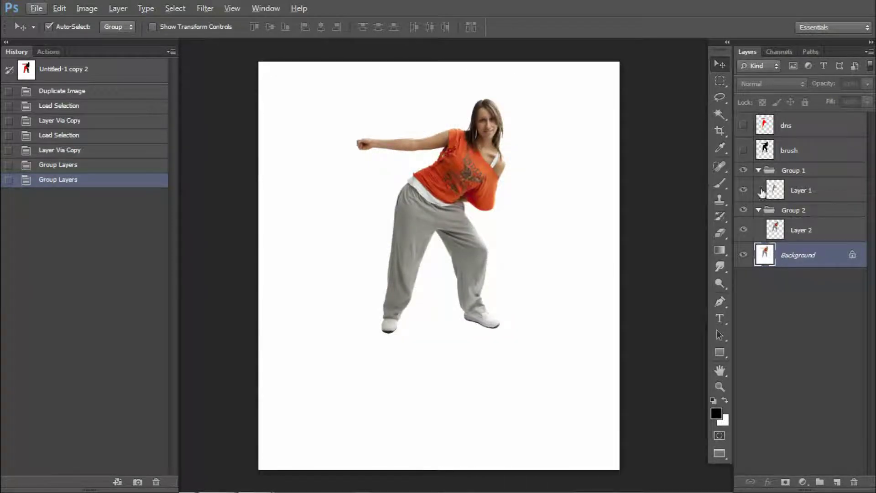
Duplicate Layer 1 as Layer 1 copy
click(803, 191)
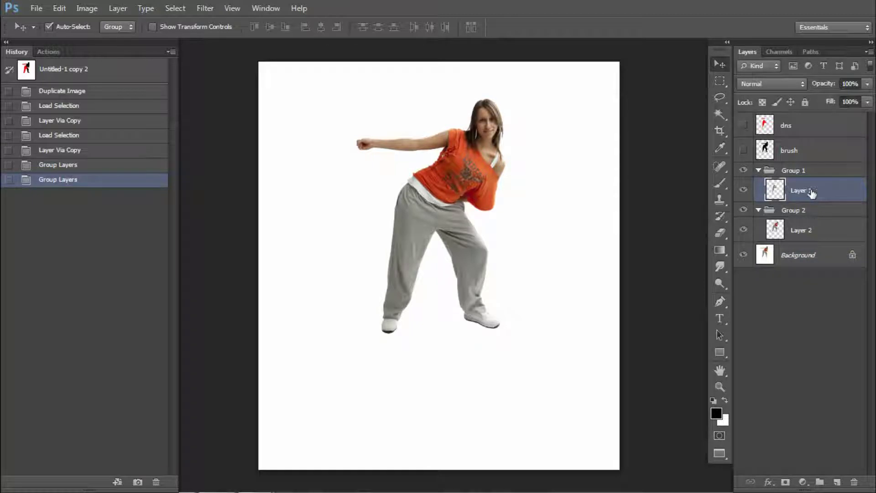
key(ctrl+j)
click(798, 281)
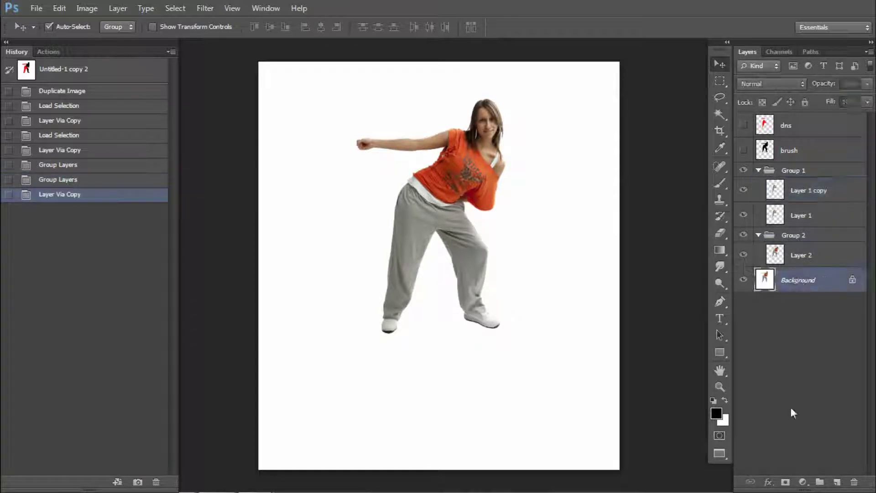
click(802, 482)
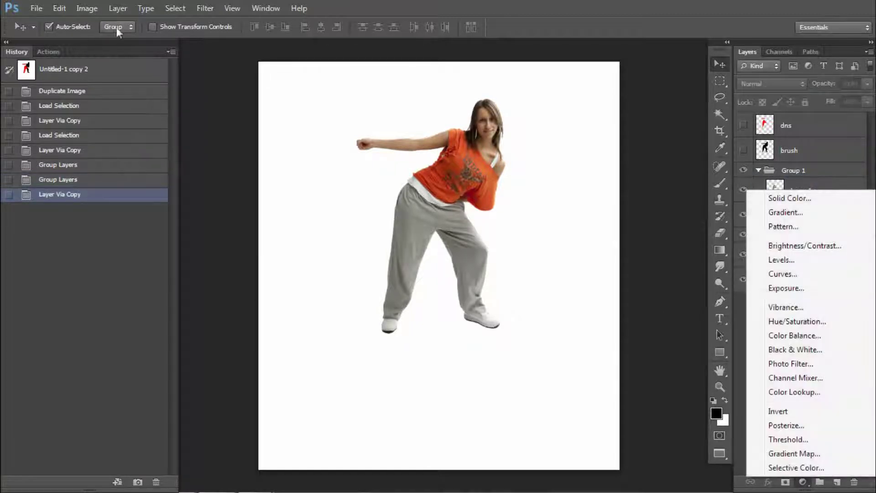
Add a green chalkboard Pattern Fill 1 layer at 110% scale above the Background
click(118, 9)
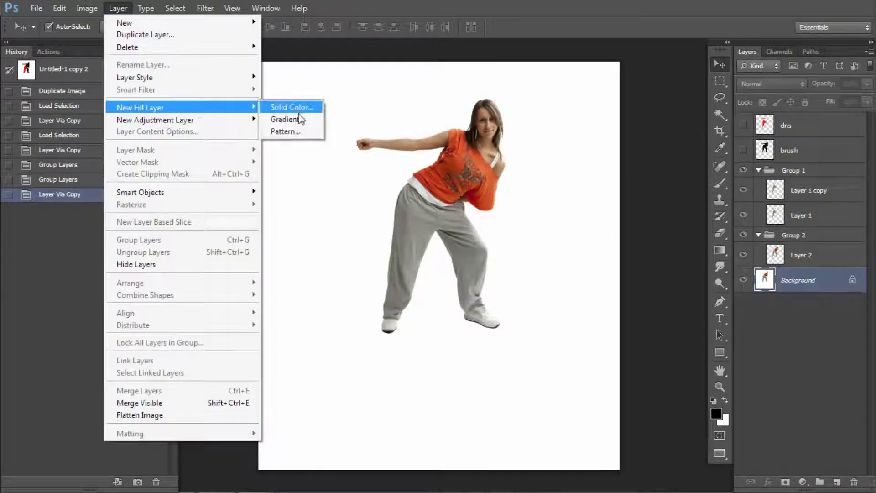
click(296, 132)
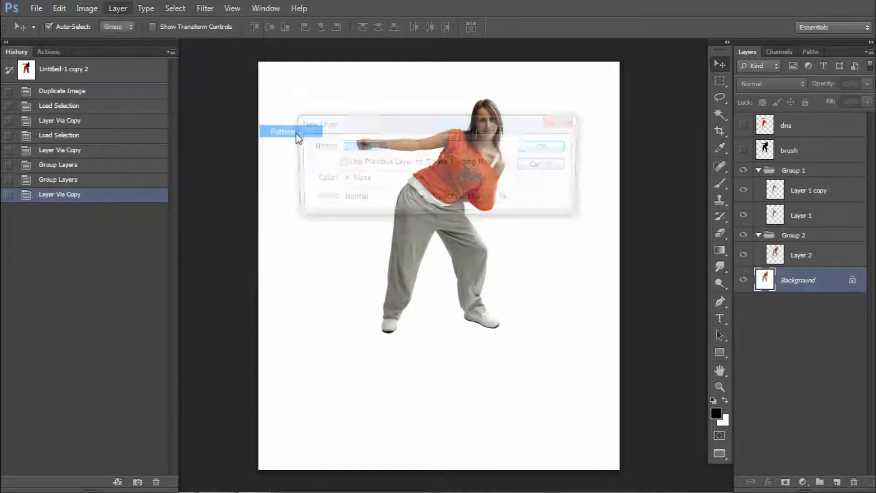
click(543, 146)
click(376, 175)
click(314, 235)
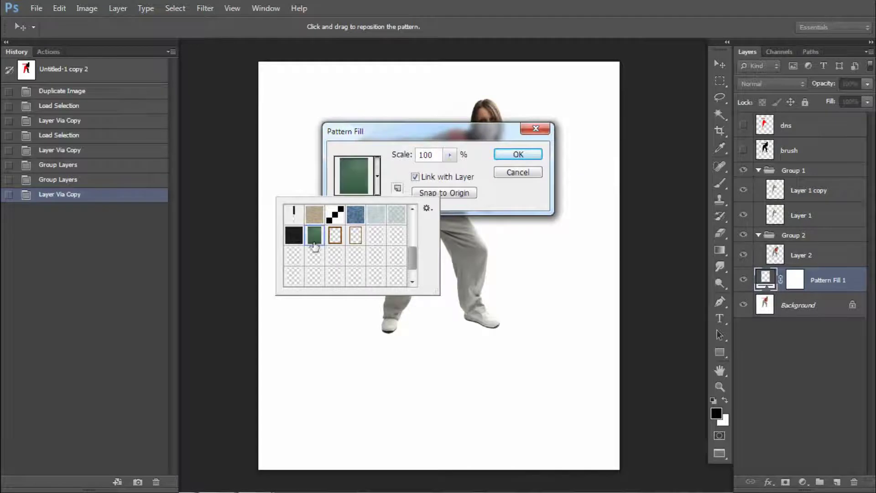
click(469, 155)
drag(470, 136, 305, 121)
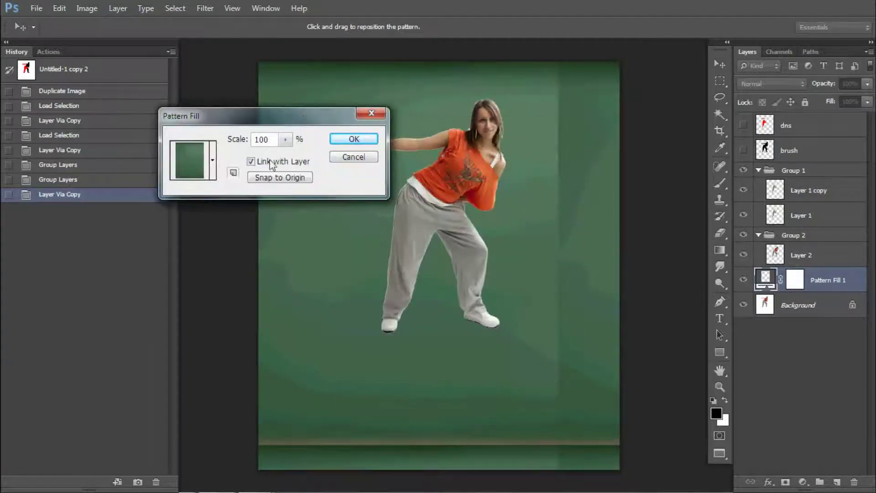
click(285, 140)
drag(301, 158, 288, 158)
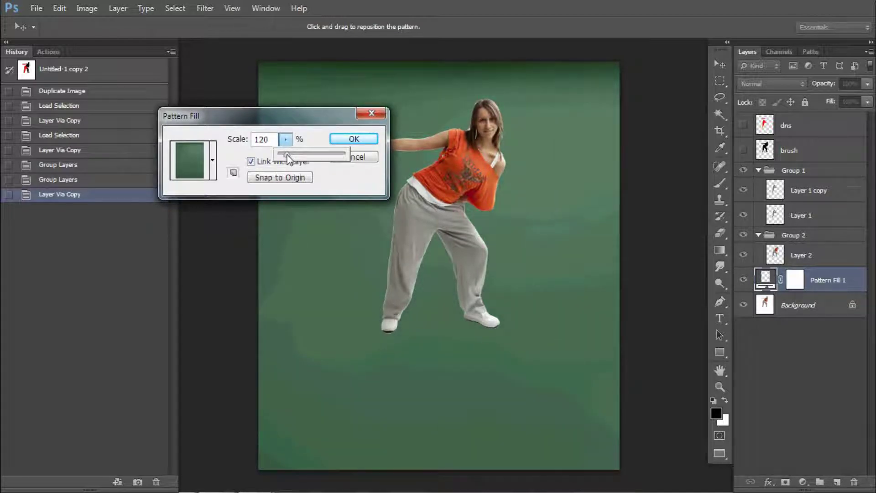
drag(287, 158, 287, 157)
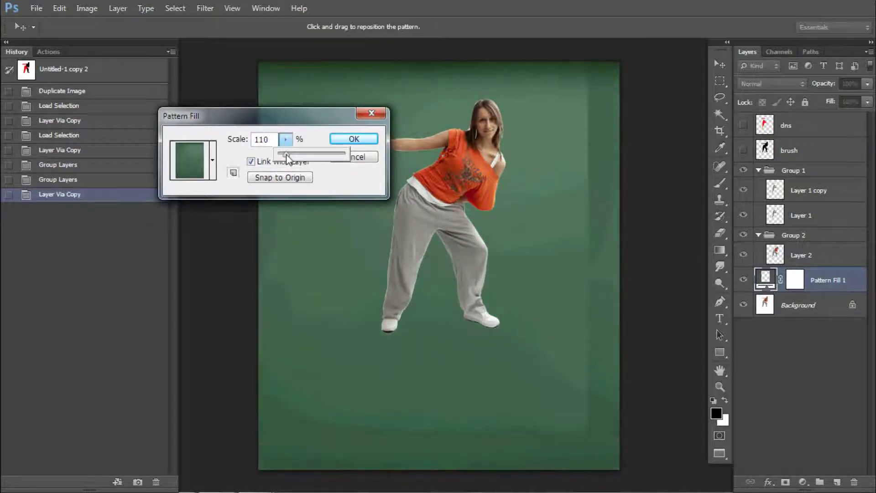
click(354, 139)
click(117, 8)
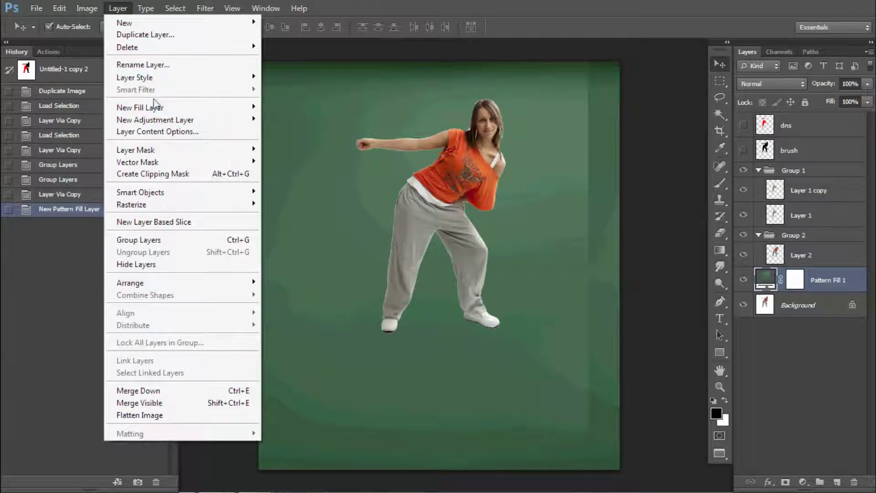
Add a Pattern Fill 2 layer using the wooden frame pattern at 100% scale
mouse_move(140, 108)
click(291, 129)
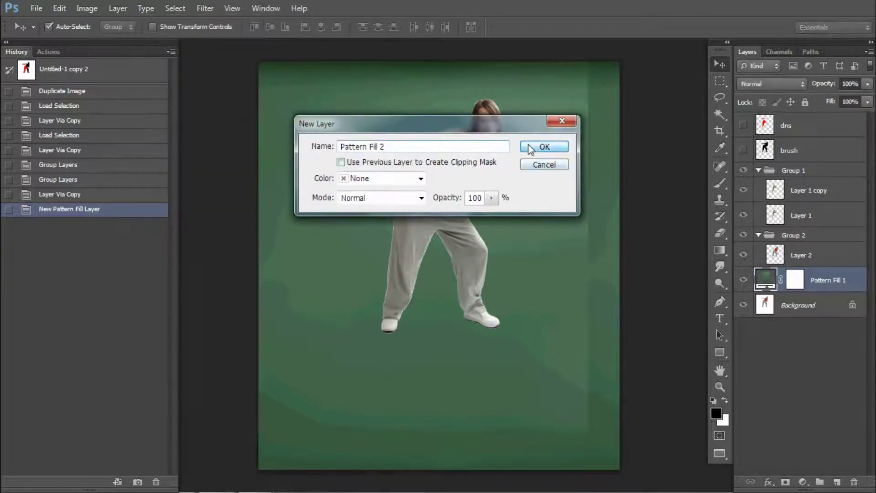
click(544, 146)
click(189, 153)
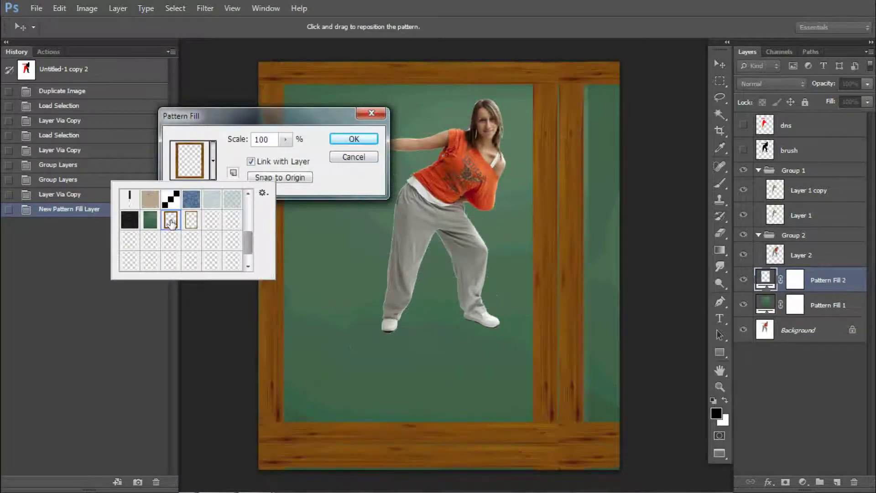
click(192, 221)
click(300, 185)
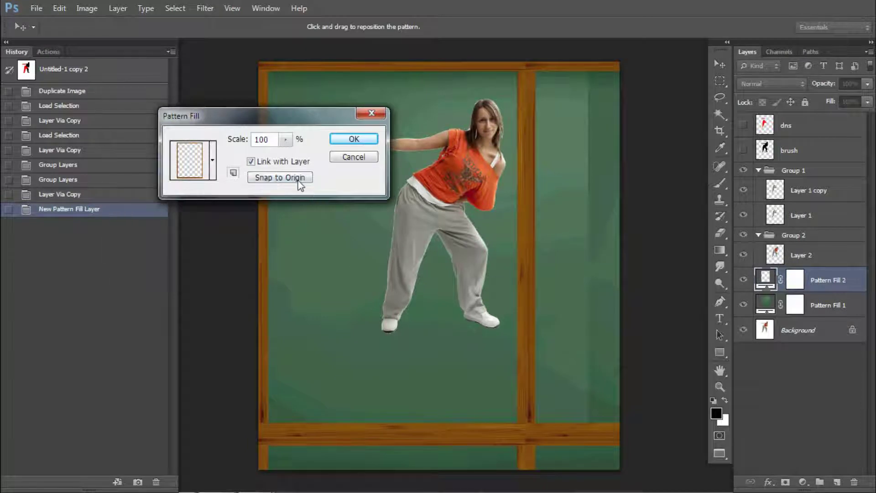
click(285, 139)
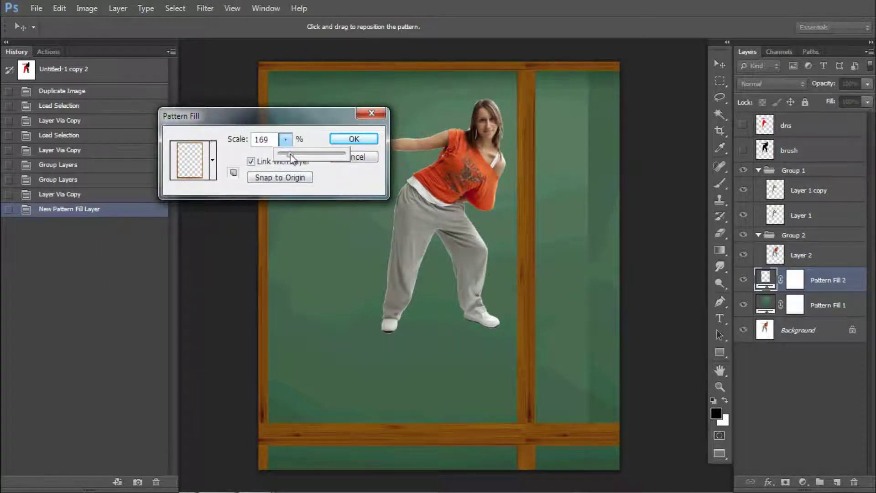
drag(287, 157, 288, 158)
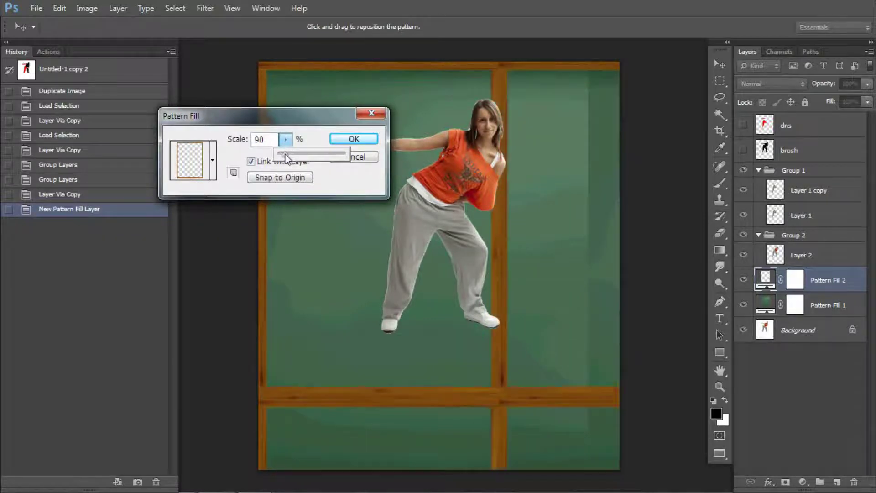
click(264, 140)
text(100)
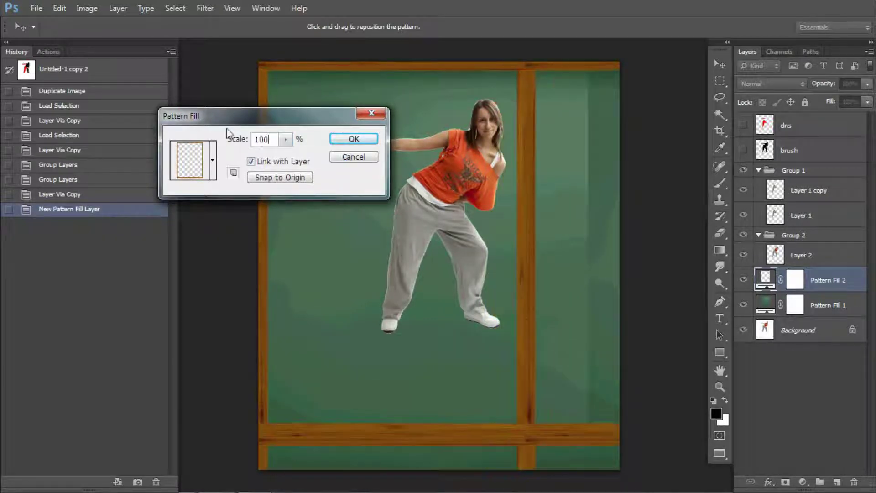
key(Return)
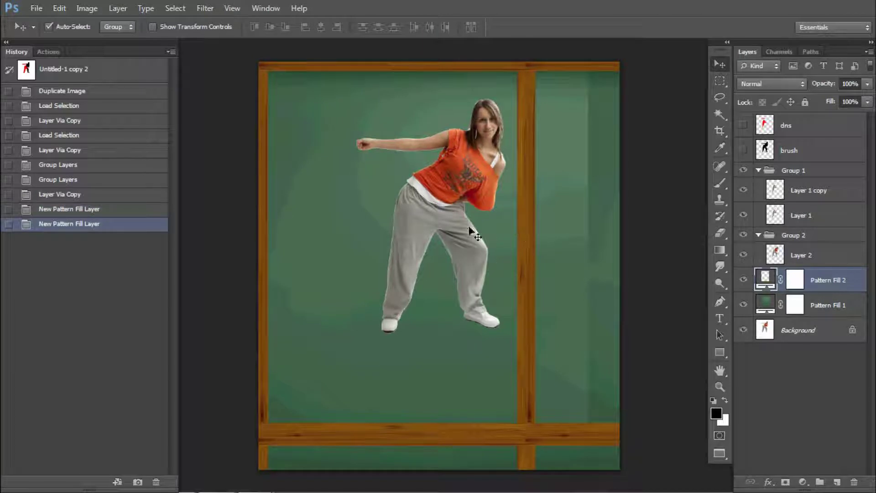
Crop the canvas to the wooden frame edges of one chalkboard panel around the dancer
key(c)
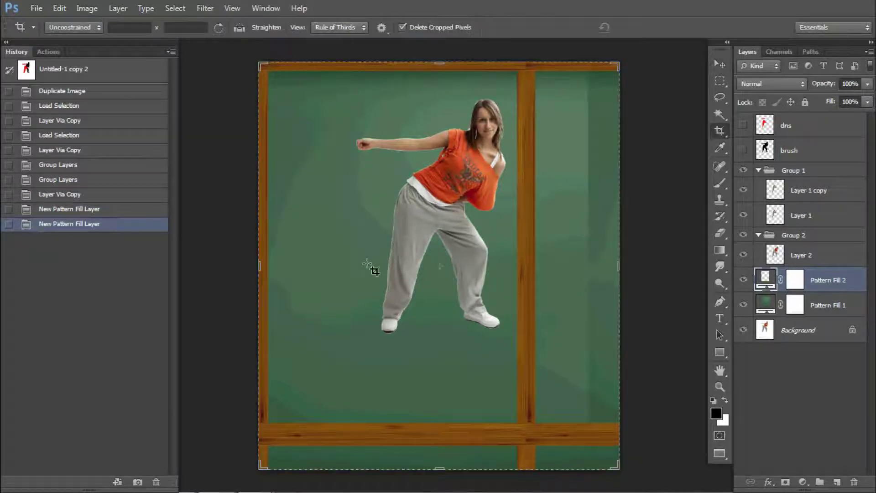
drag(618, 468, 574, 454)
drag(439, 452, 439, 453)
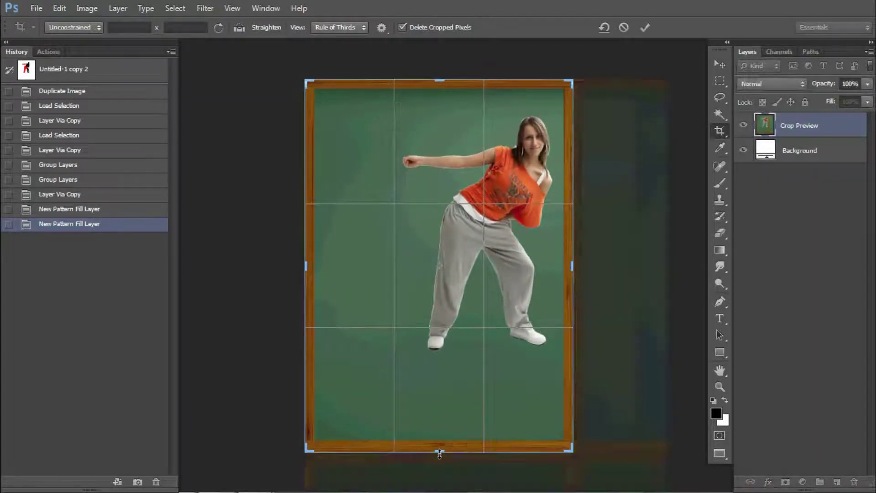
key(Return)
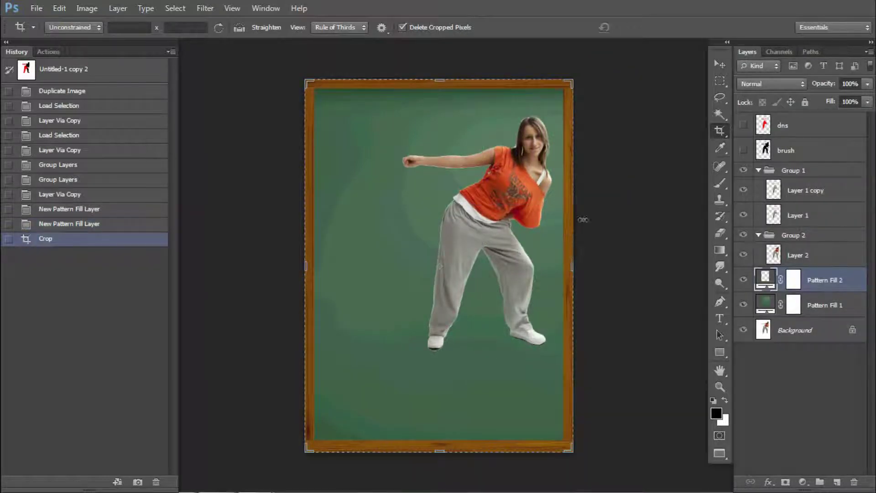
key(v)
drag(561, 232, 559, 228)
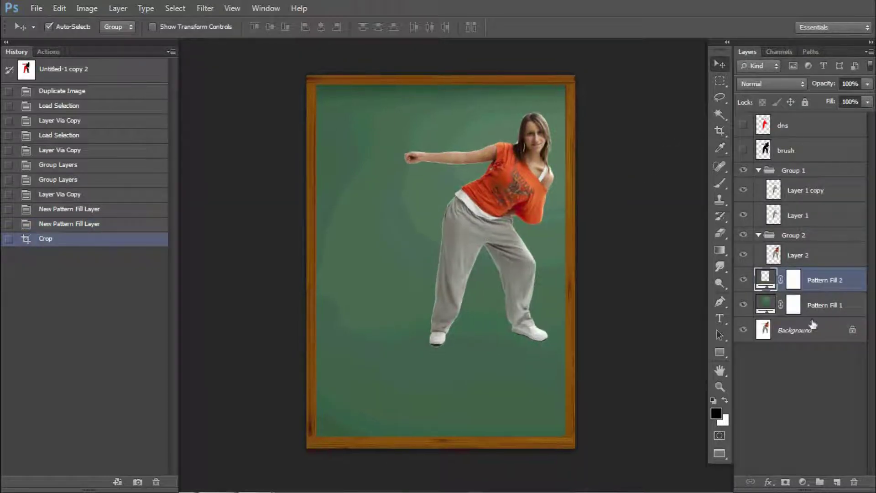
Preview the Stylize > Glowing Edges filter on Layer 1 copy in the Filter Gallery
click(797, 192)
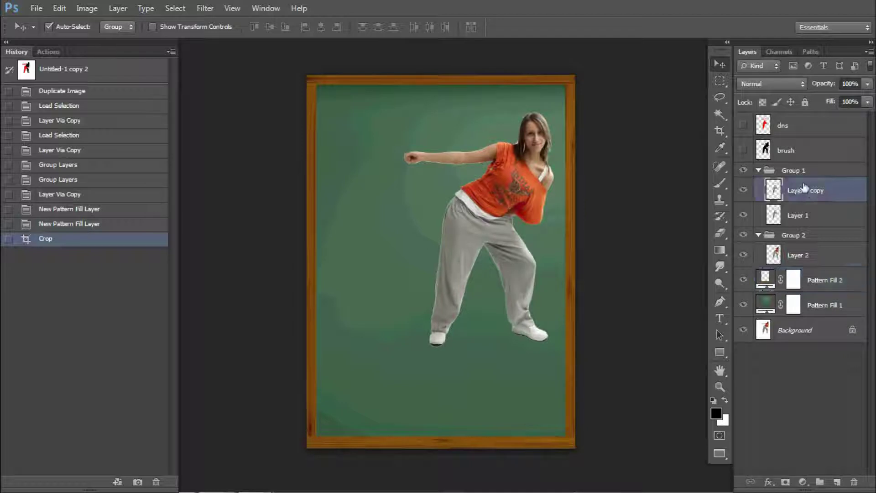
click(204, 8)
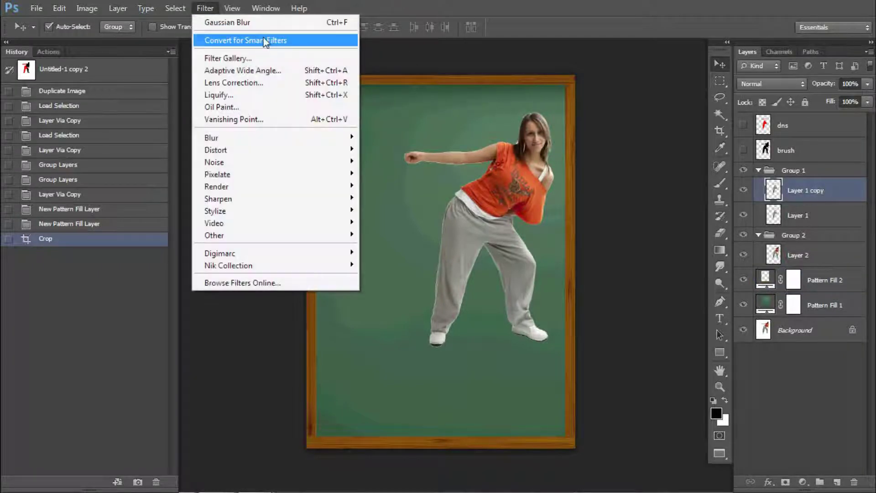
click(231, 57)
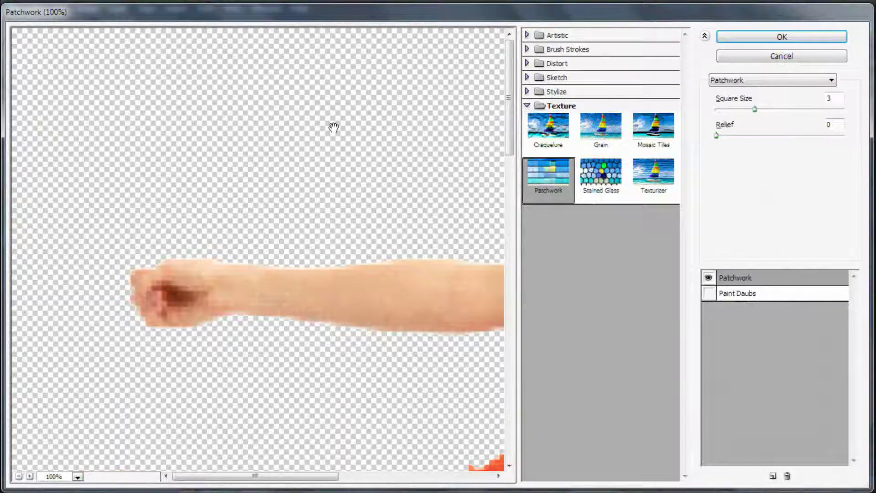
key(ctrl+minus)
key(ctrl+minus)
key(ctrl+minus)
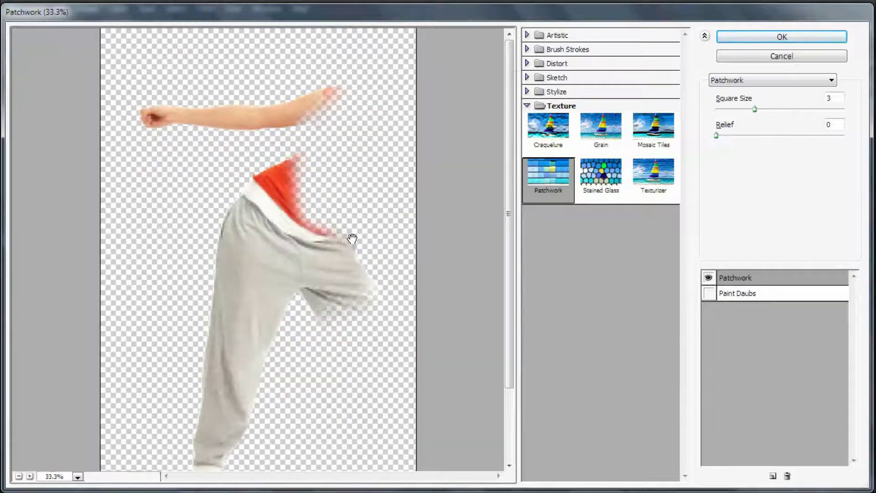
click(528, 78)
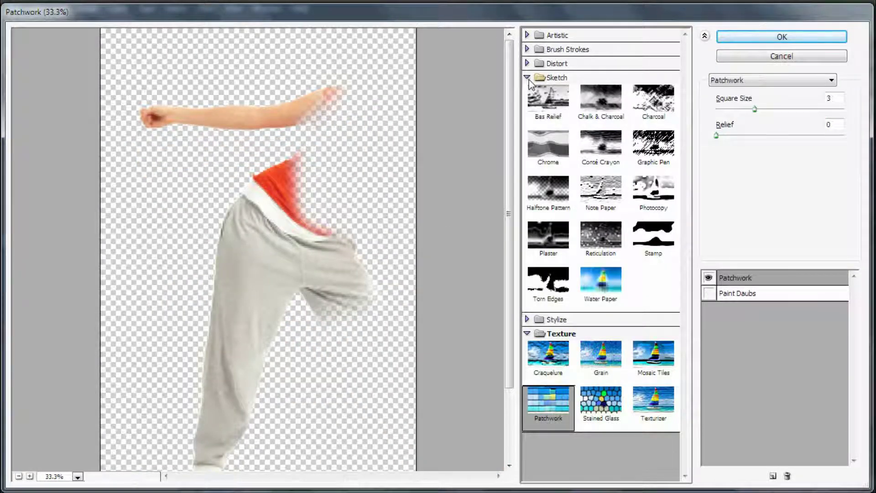
click(528, 77)
click(531, 103)
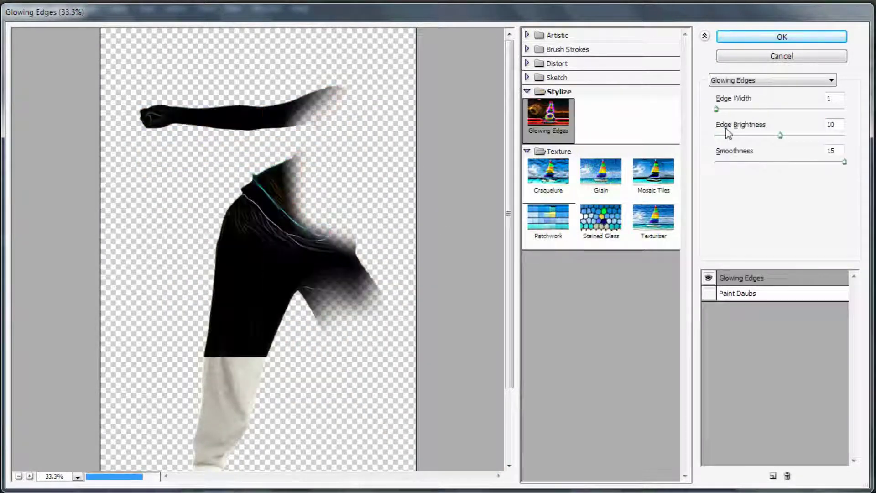
Apply Glowing Edges with width 2, brightness 7, smoothness 5, then invert the layer
drag(811, 102, 839, 100)
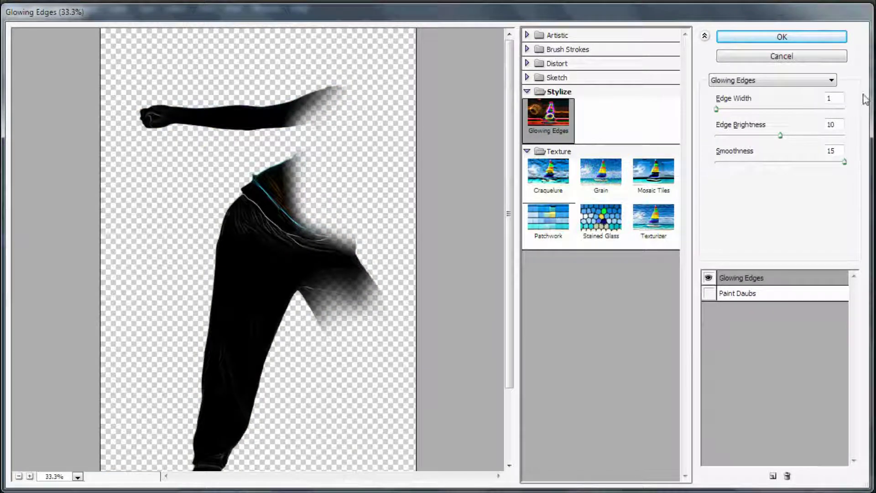
key(Tab)
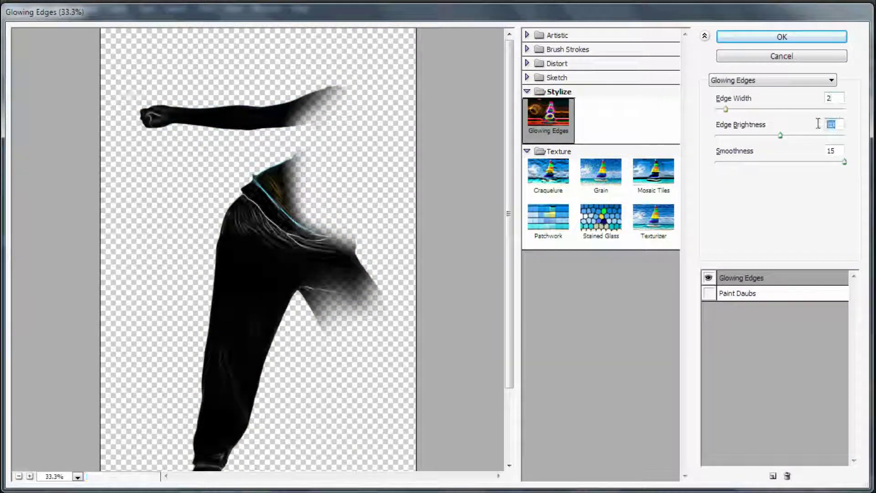
text(7)
key(Tab)
text(5)
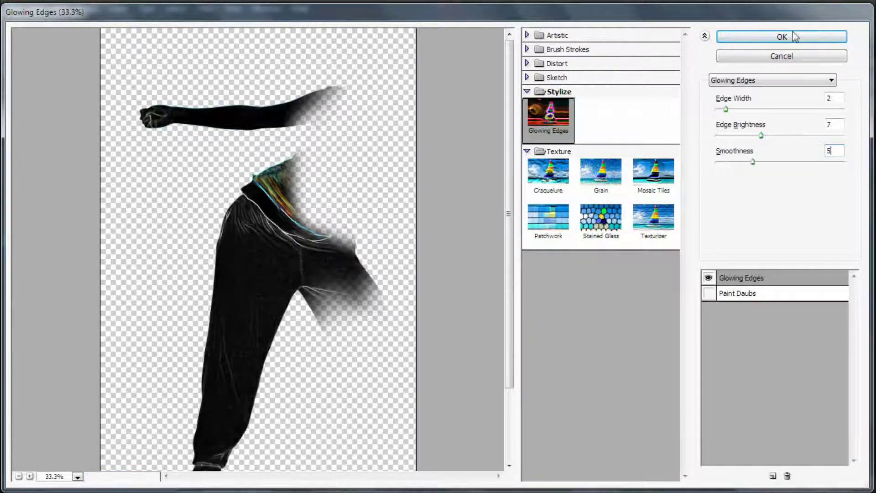
click(764, 40)
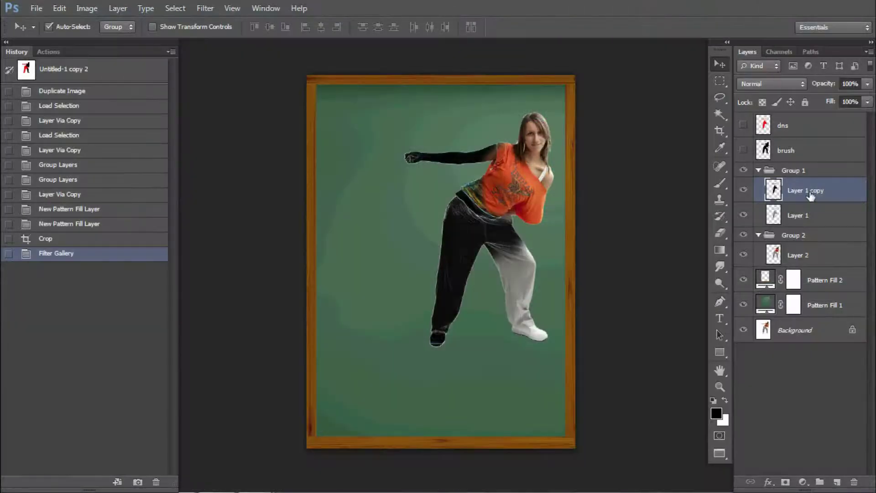
key(ctrl+i)
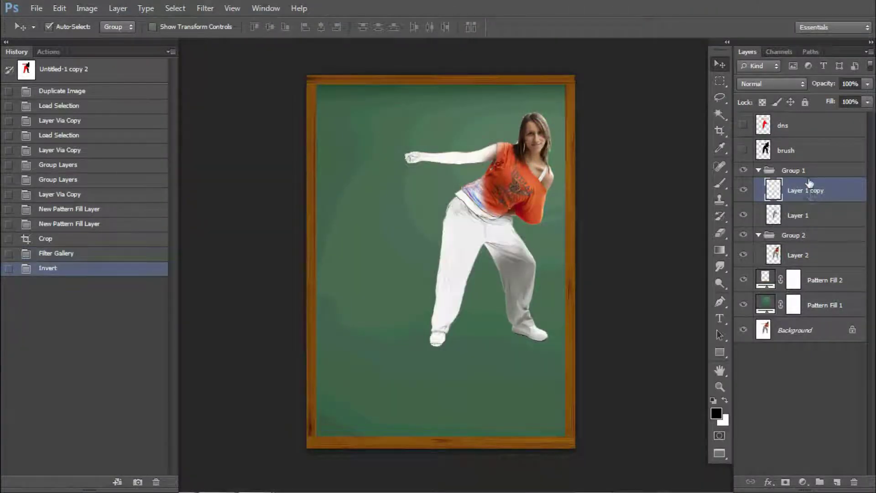
click(87, 9)
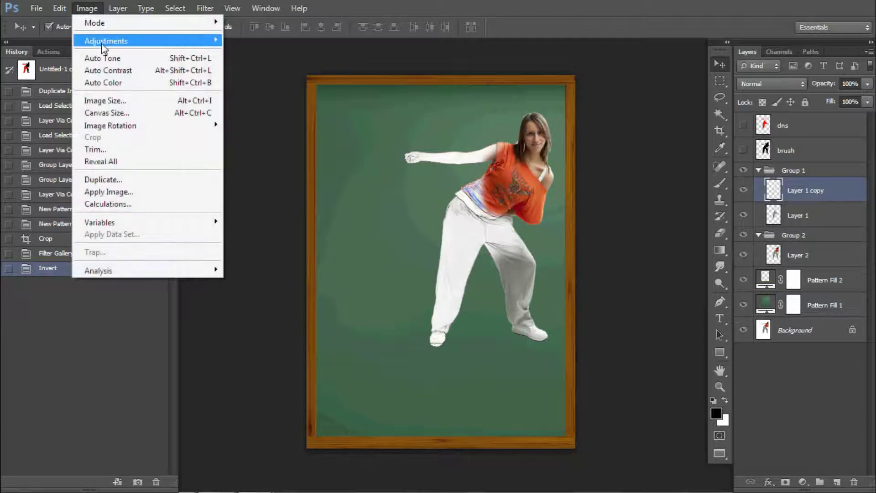
Desaturate Layer 1 copy and set its Levels inputs to 137, 1.00 and 156
click(279, 296)
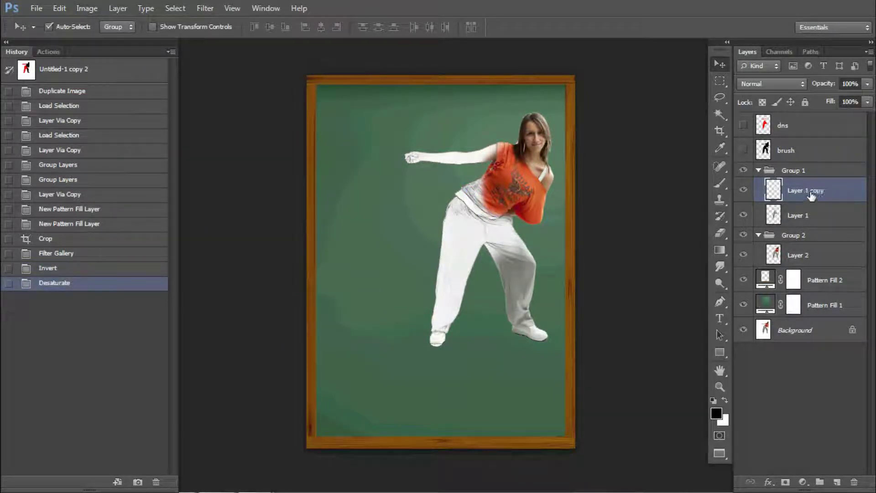
key(ctrl+l)
drag(104, 243, 180, 243)
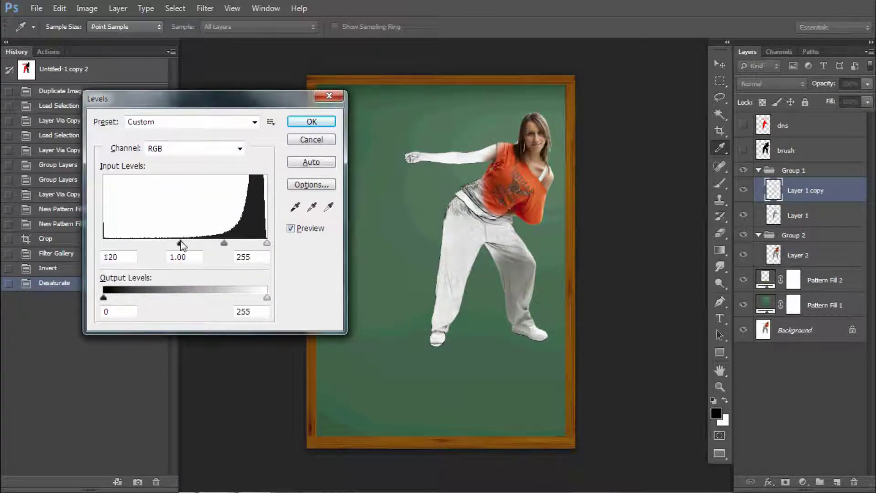
drag(181, 245, 194, 246)
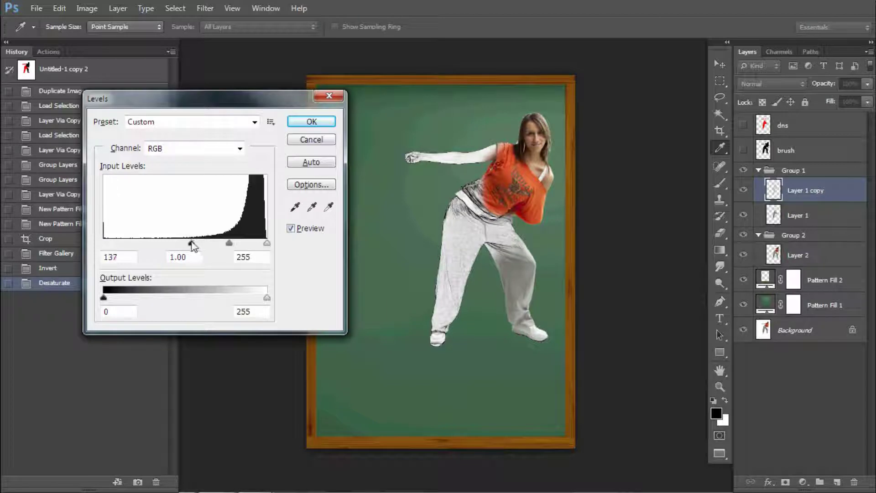
mouse_move(266, 243)
mouse_down()
mouse_move(213, 260)
mouse_move(245, 264)
mouse_move(192, 258)
mouse_move(202, 259)
mouse_up()
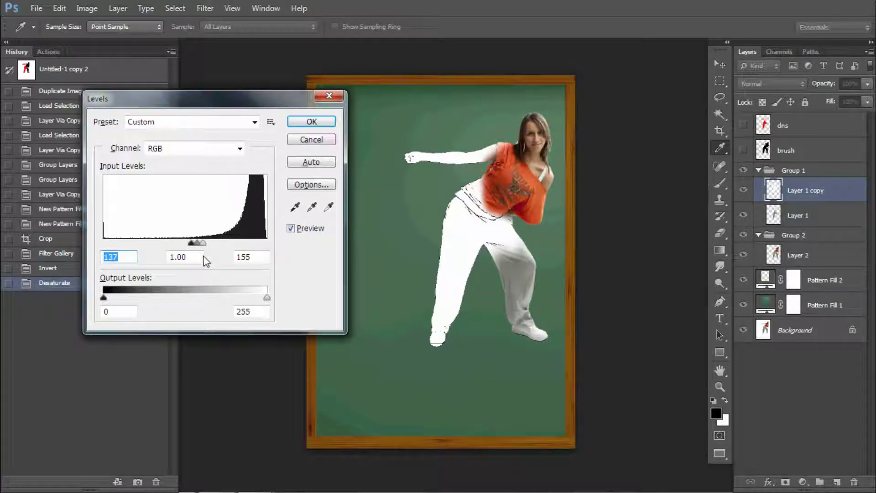
key(Tab)
key(Tab)
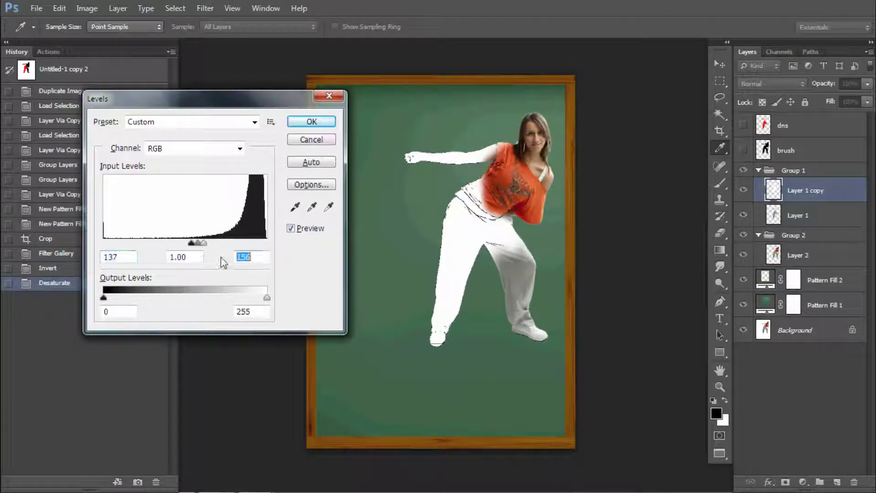
mouse_move(267, 301)
mouse_down()
mouse_move(244, 298)
mouse_move(267, 298)
mouse_up()
click(312, 121)
Make a Color Range selection by sampling a dark sketch line on the dancer
click(463, 201)
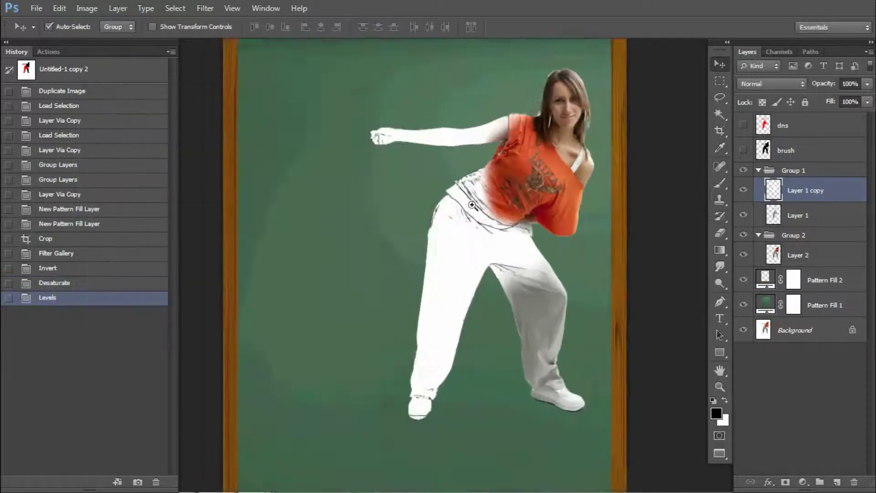
right_click(468, 186)
click(485, 199)
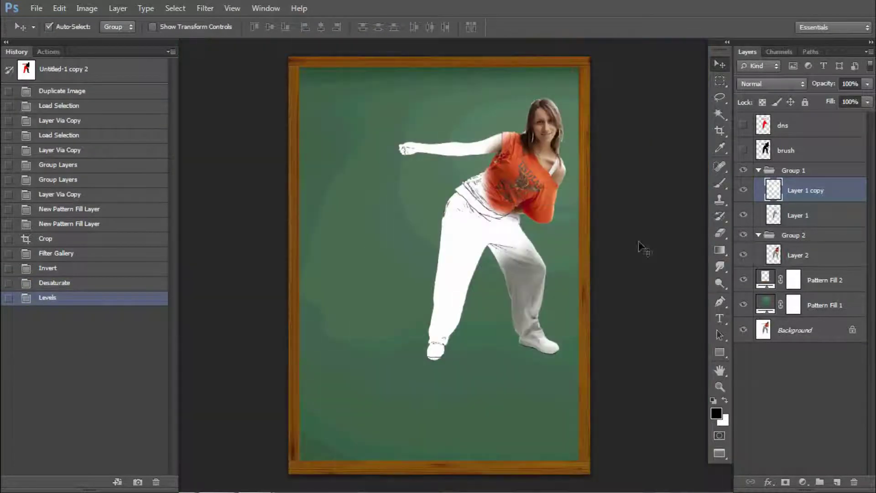
click(176, 8)
click(200, 117)
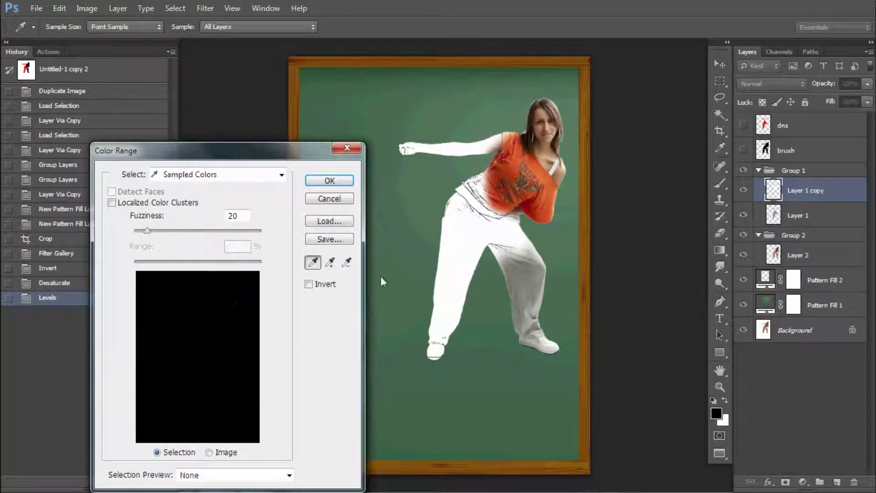
click(464, 243)
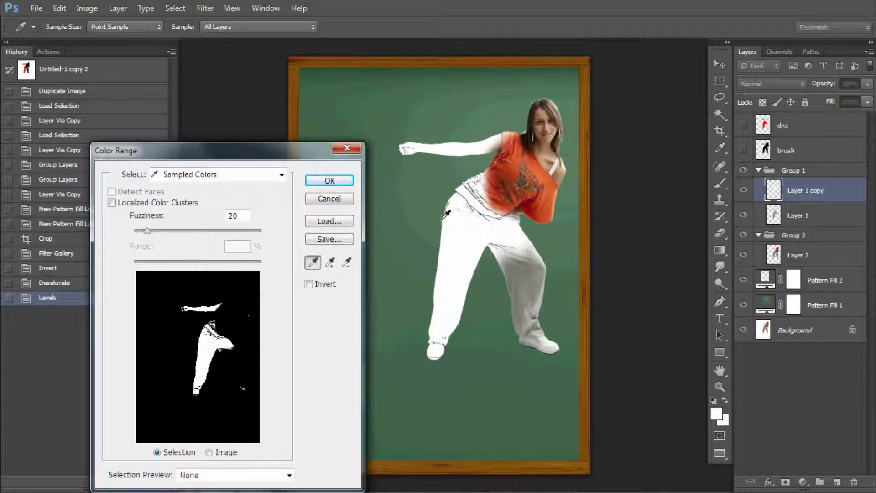
ctrl+click(464, 197)
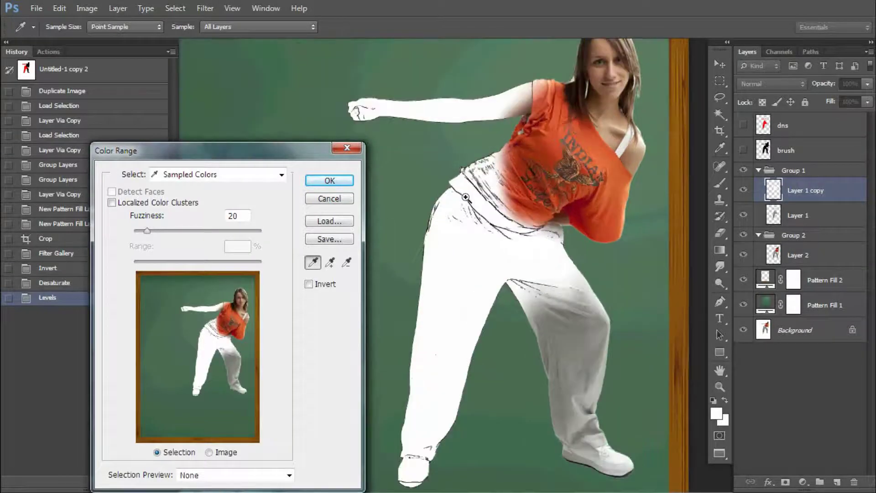
ctrl+click(465, 197)
ctrl+click(465, 197)
click(492, 154)
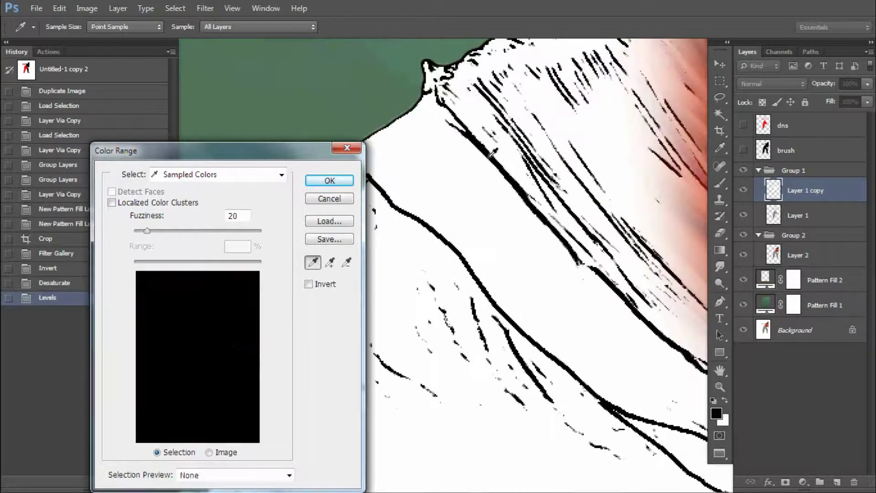
click(330, 181)
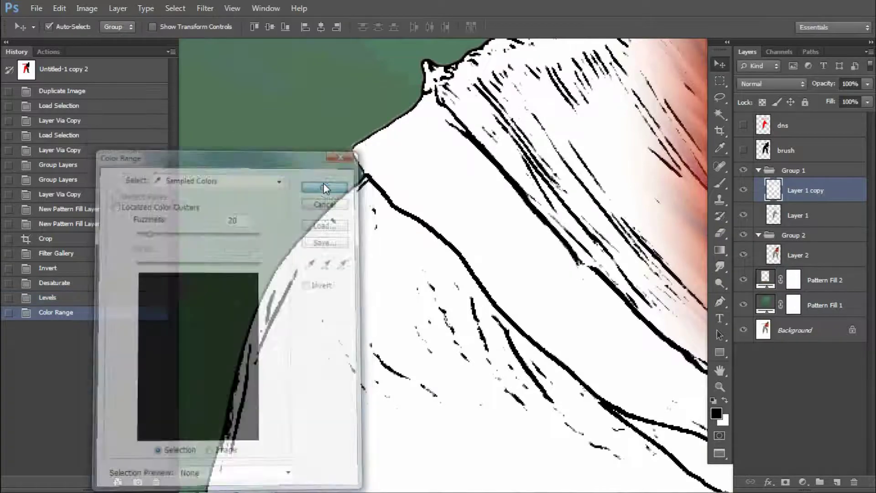
Add a layer mask to Layer 1 copy from the selection, inverting it twice back to black
ctrl+alt+click(502, 301)
ctrl+alt+click(502, 301)
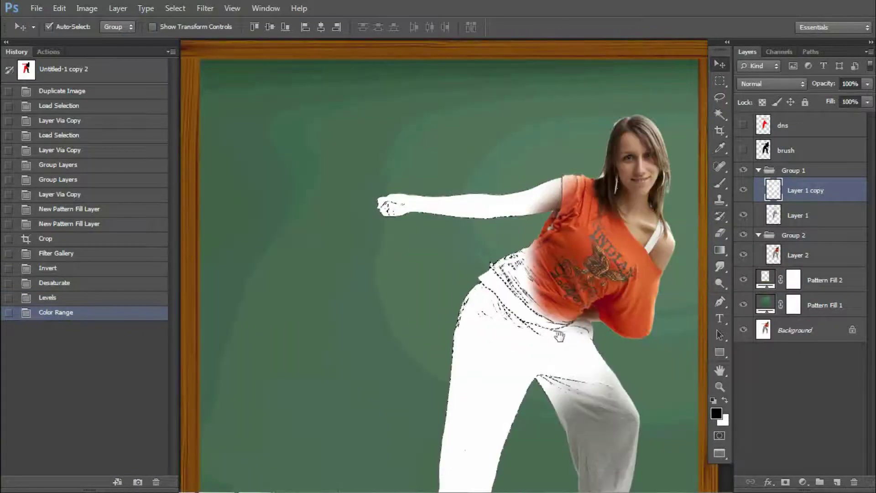
drag(583, 427, 499, 274)
key(ctrl+minus)
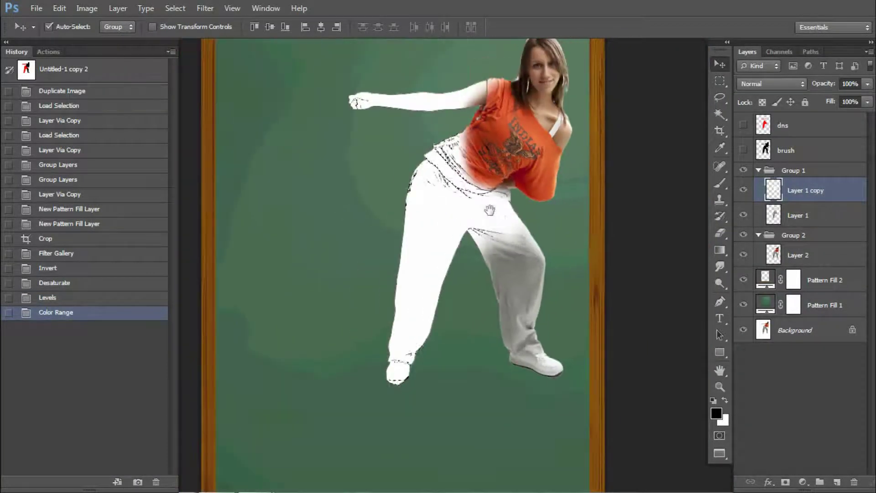
key(ctrl+minus)
click(784, 481)
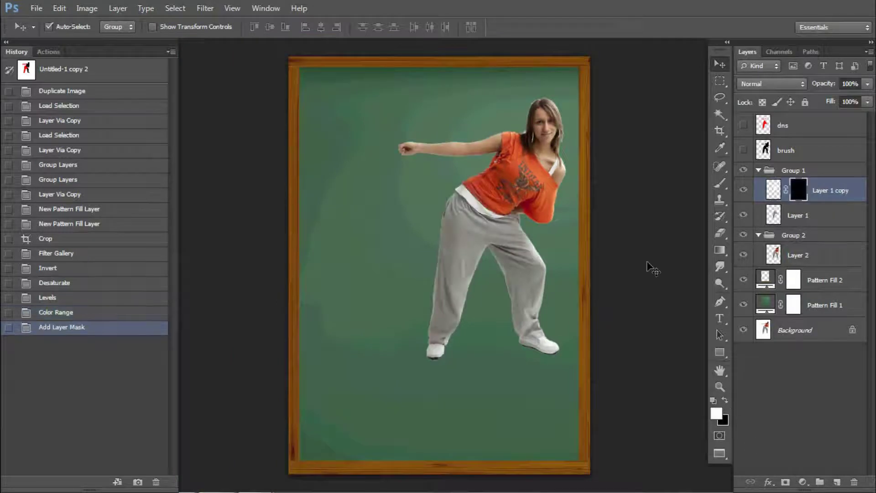
key(ctrl+i)
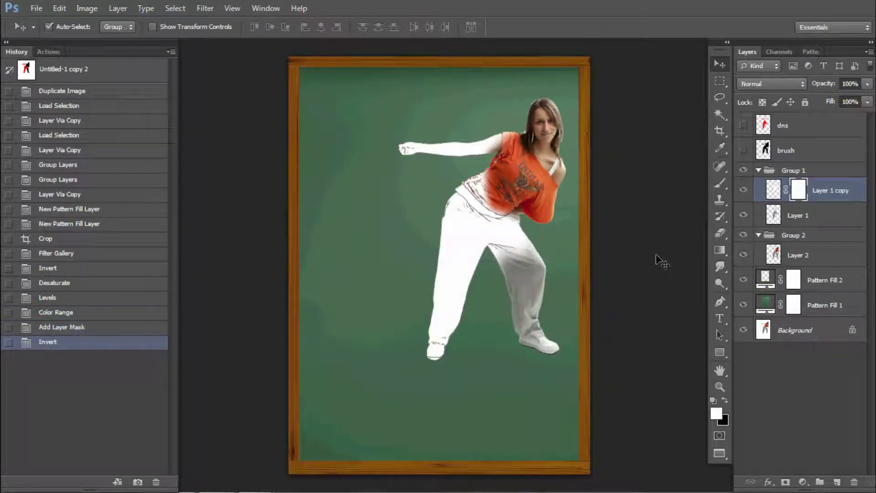
key(ctrl+i)
Hide Group 2 and Layer 1, leaving the empty chalkboard, and target Layer 1 copy's pixels
ctrl+click(485, 191)
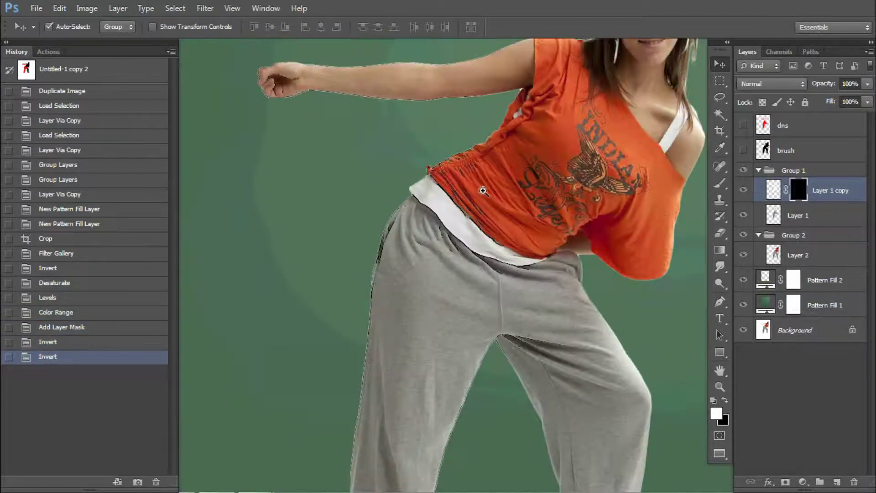
key(ctrl+0)
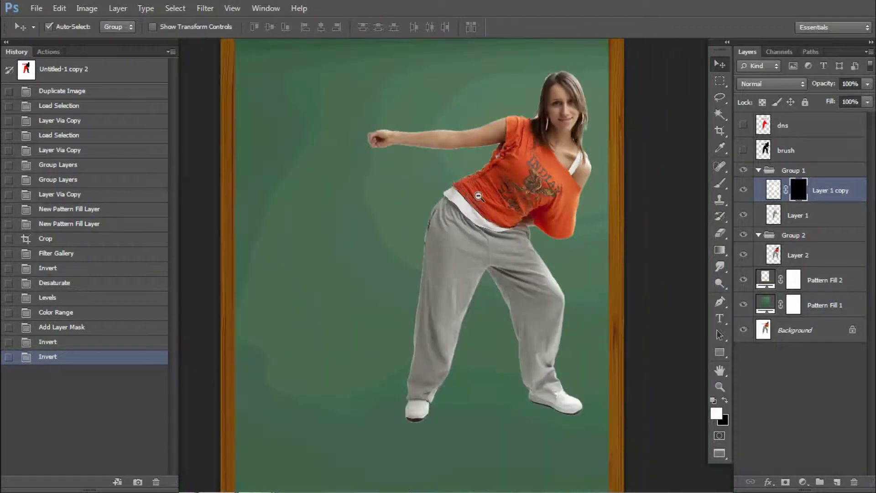
right_click(454, 191)
click(474, 231)
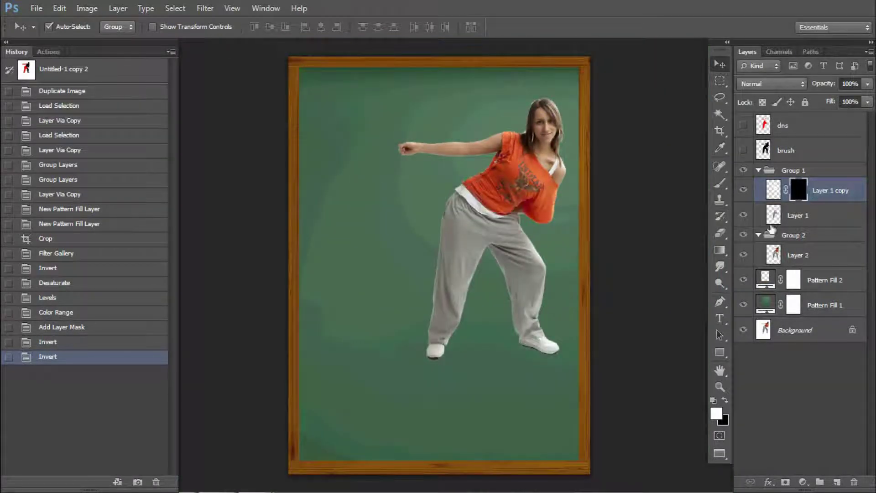
click(743, 234)
click(743, 234)
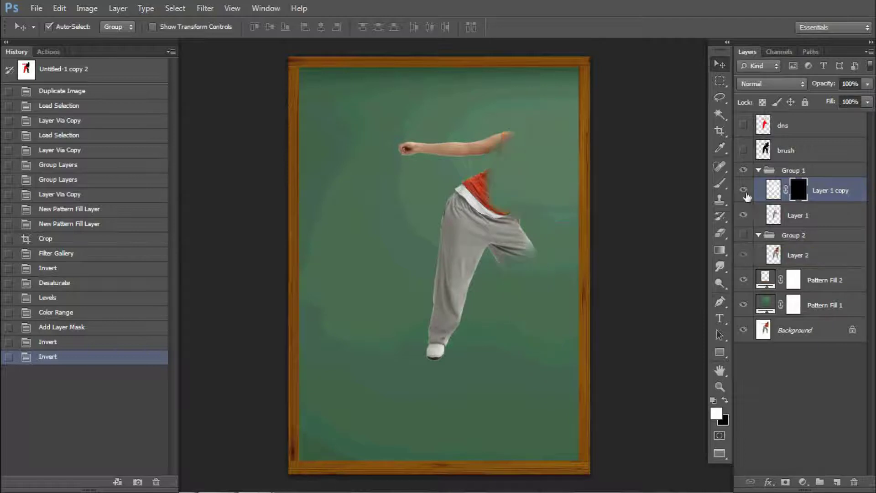
click(743, 215)
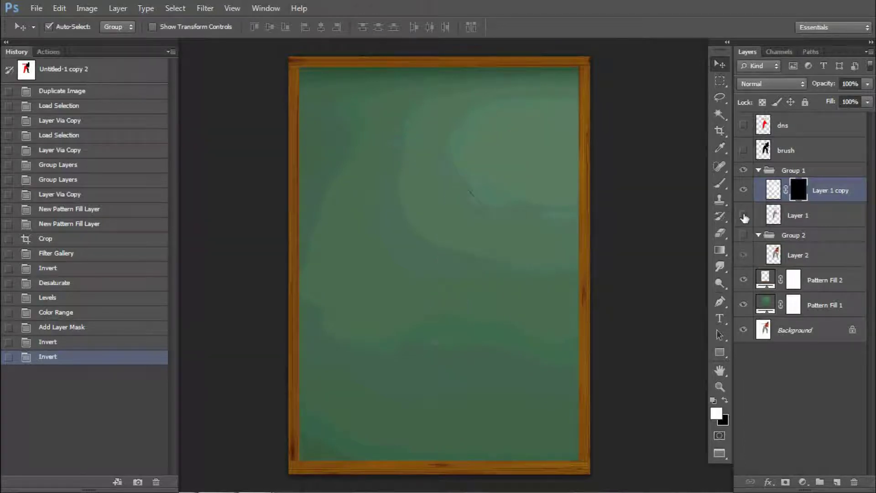
click(826, 194)
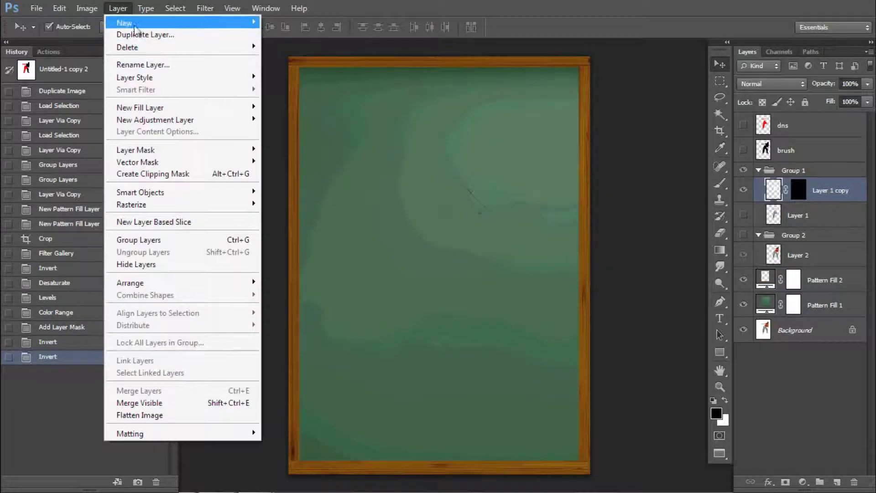
Add a white Solid Color fill layer clipped to Layer 1 copy
click(283, 107)
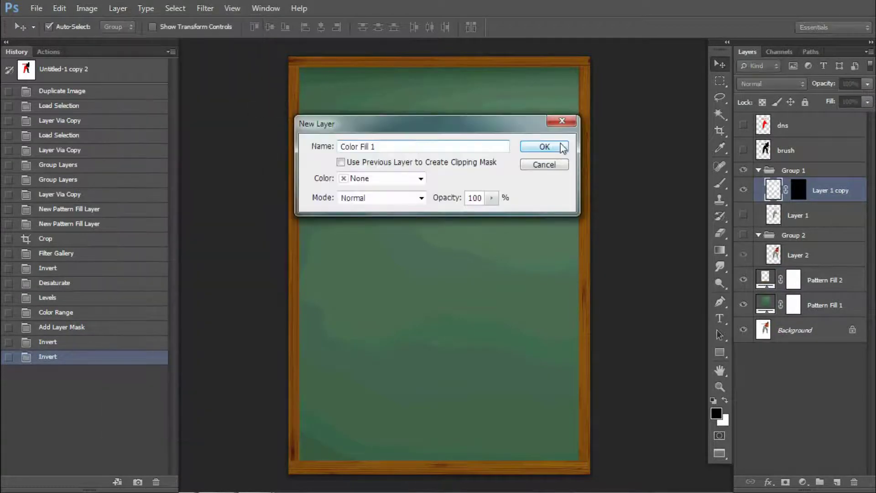
click(563, 146)
click(567, 109)
alt+click(775, 201)
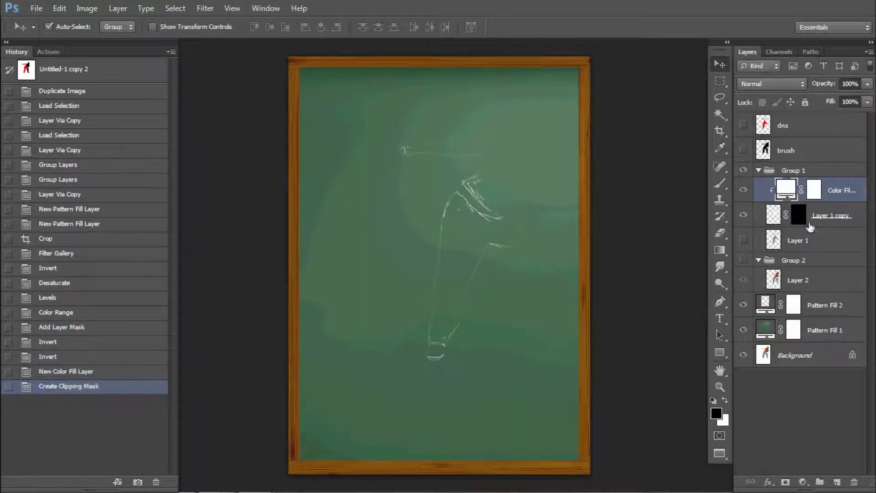
Mask Group 2 with Layer 1's figure, show the group and invert its mask
ctrl+click(774, 241)
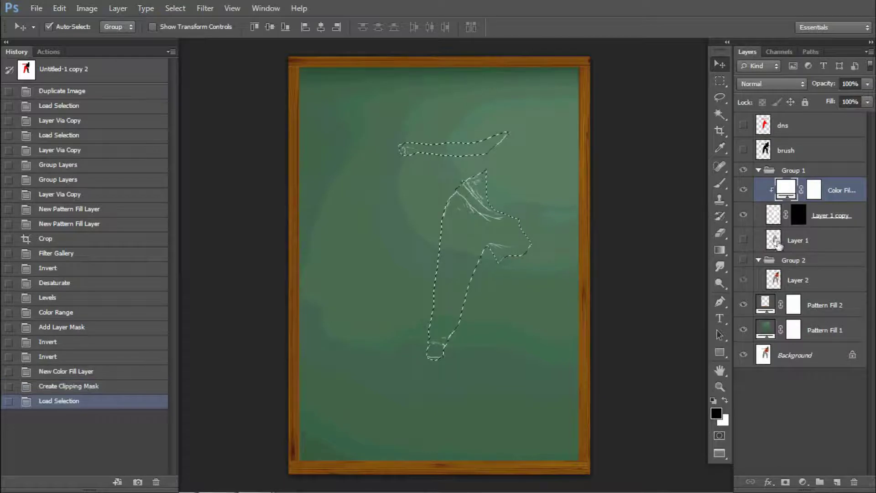
click(794, 260)
click(786, 482)
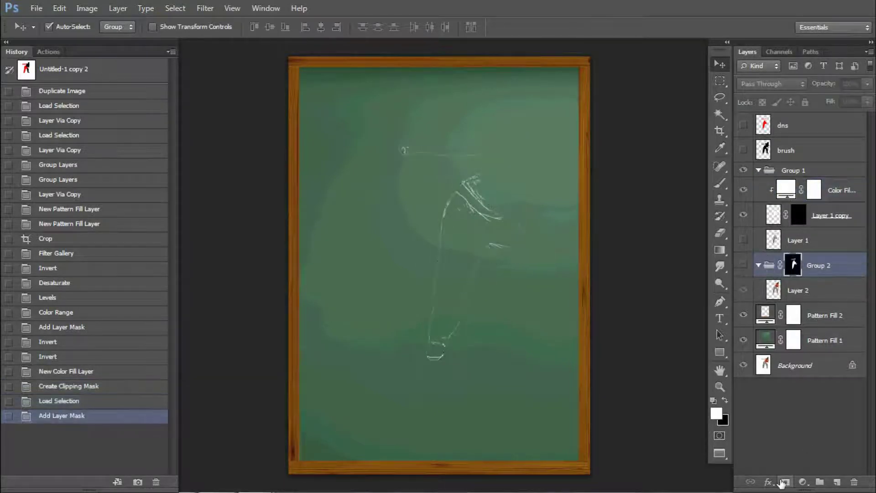
click(743, 266)
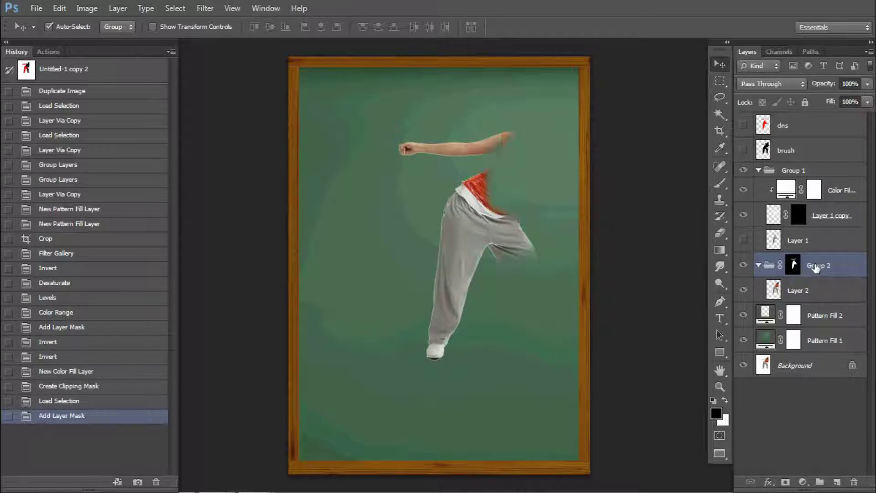
click(793, 265)
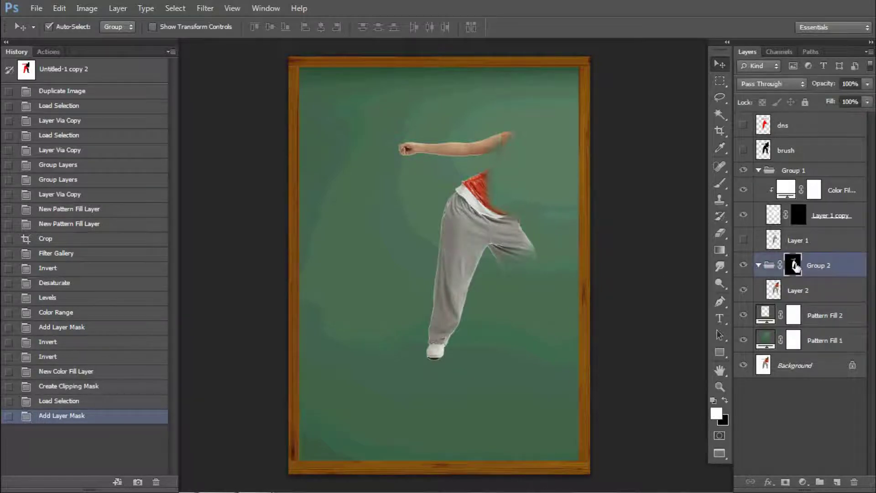
key(ctrl+i)
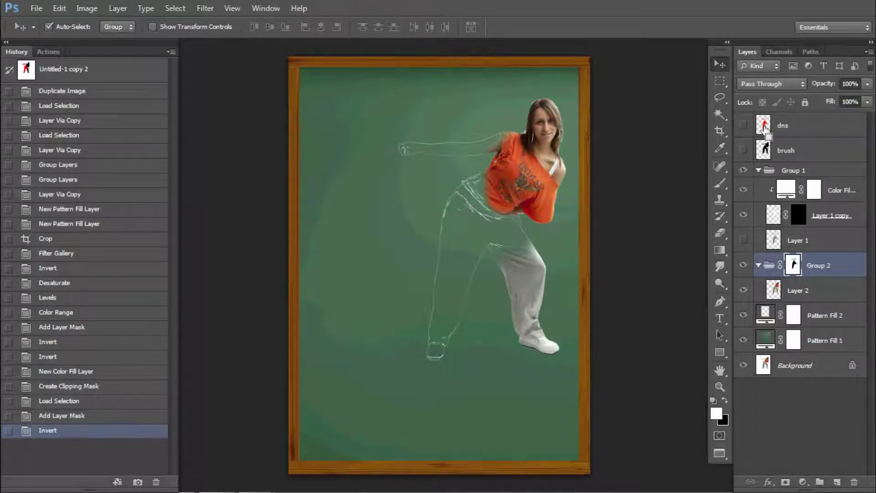
ctrl+click(764, 125)
Feather the sketch selection by 25 px and convert it into a work path
click(204, 8)
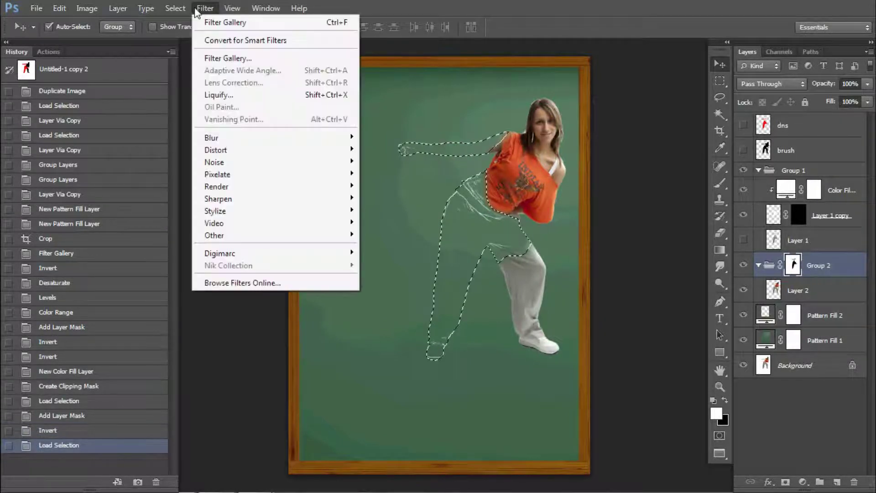
mouse_move(205, 149)
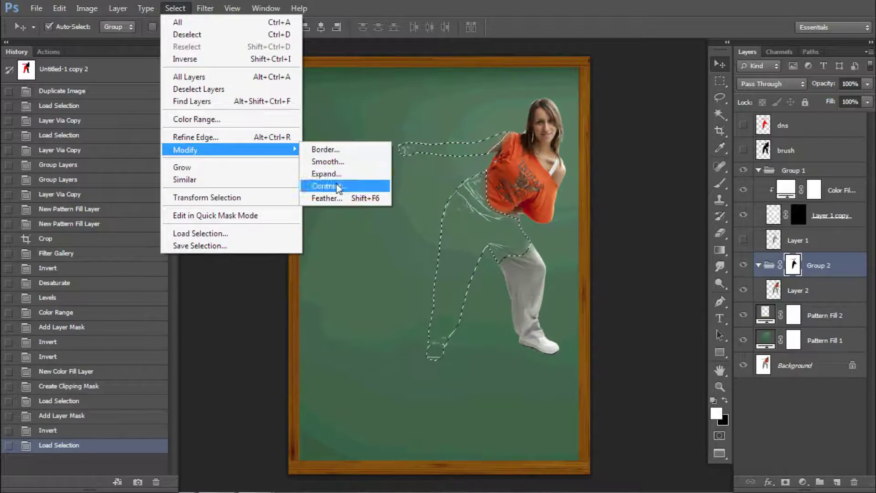
click(327, 197)
text(25)
key(Return)
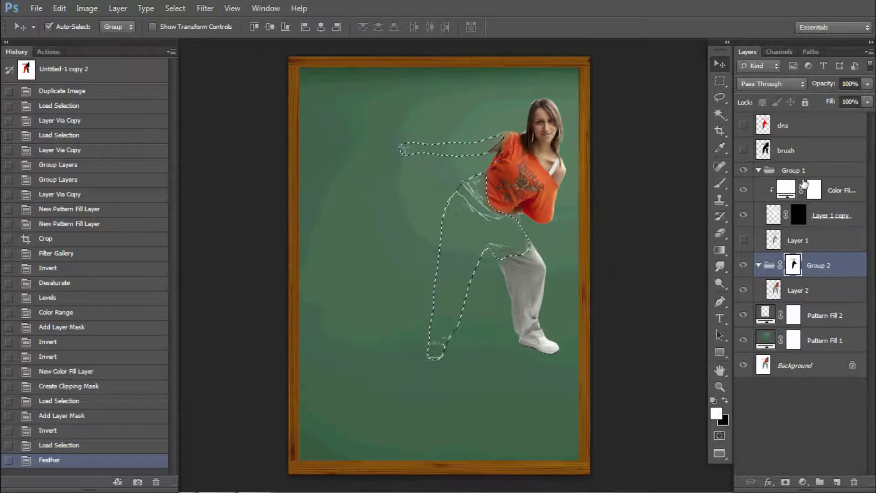
key(m)
right_click(521, 240)
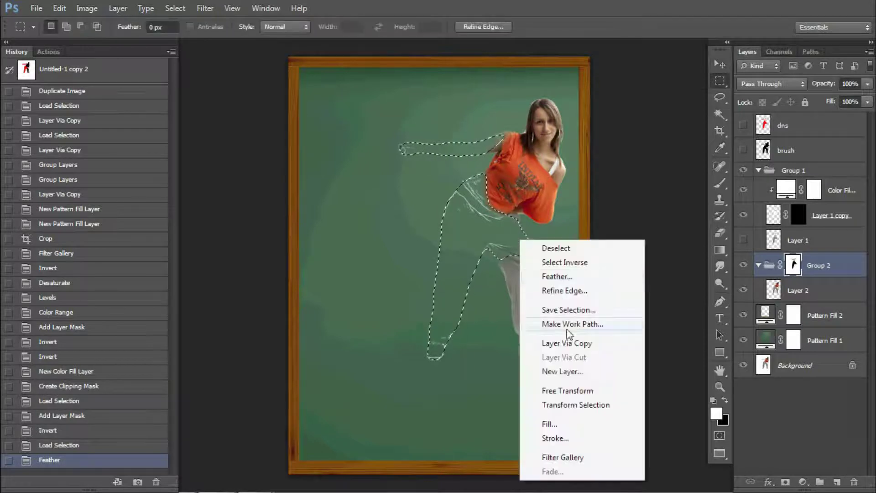
click(566, 326)
click(492, 165)
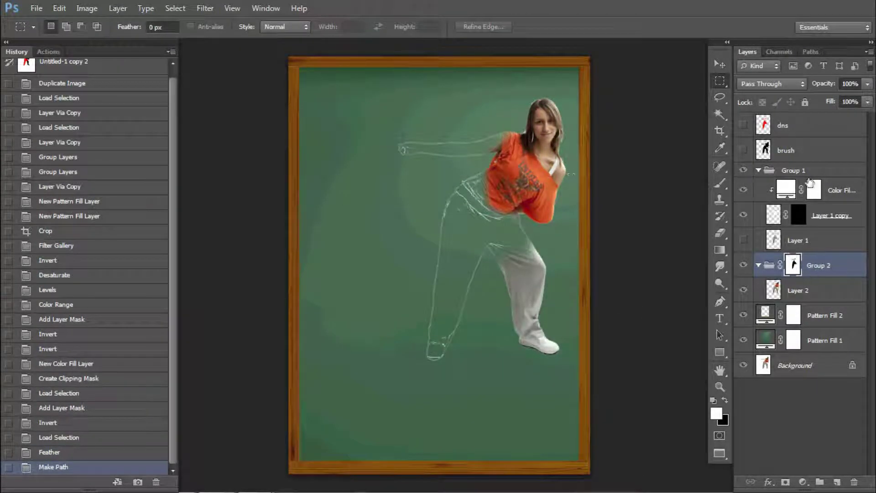
Add a new empty Layer 3 above Group 1 and put it in its own Group 3
click(812, 171)
key(ctrl+shift+n)
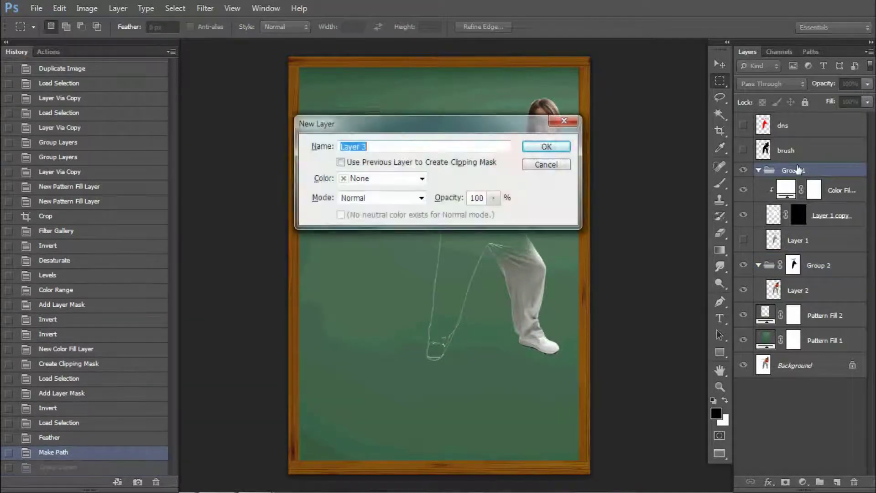
key(Return)
drag(795, 169, 816, 164)
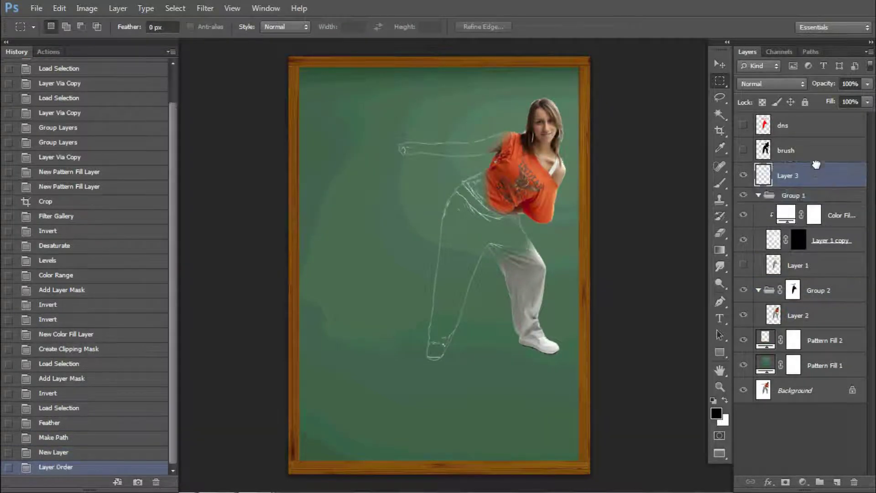
key(ctrl+g)
Delete Layer 3 from Group 3
click(794, 194)
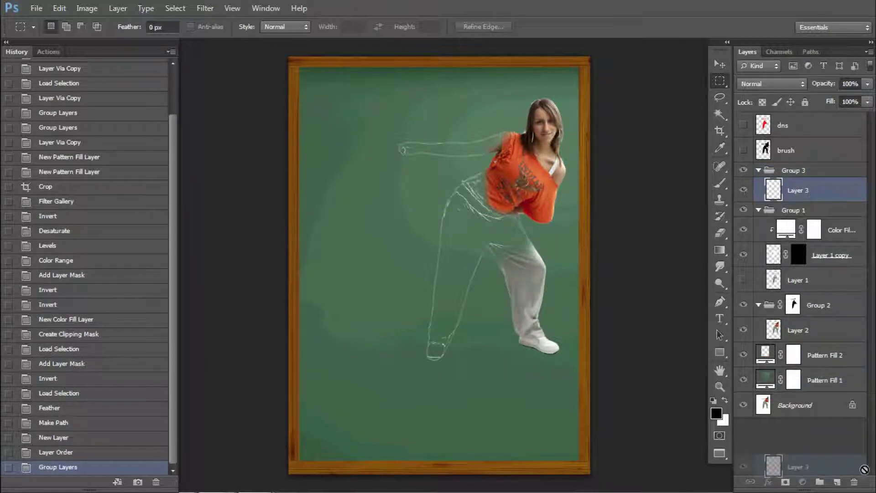
drag(841, 195, 853, 481)
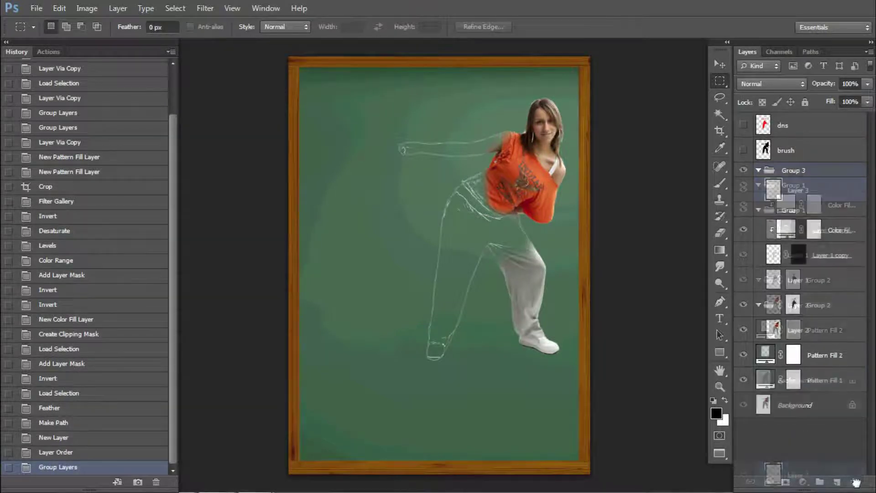
click(87, 9)
mouse_move(127, 47)
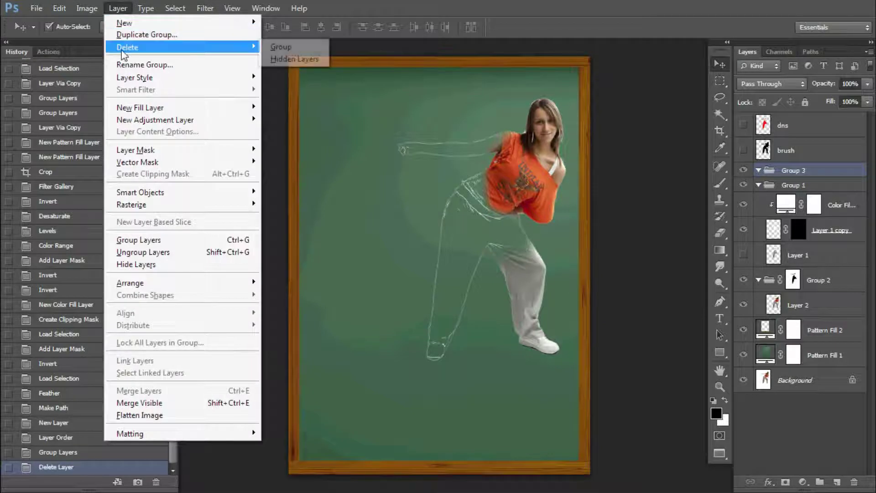
click(340, 7)
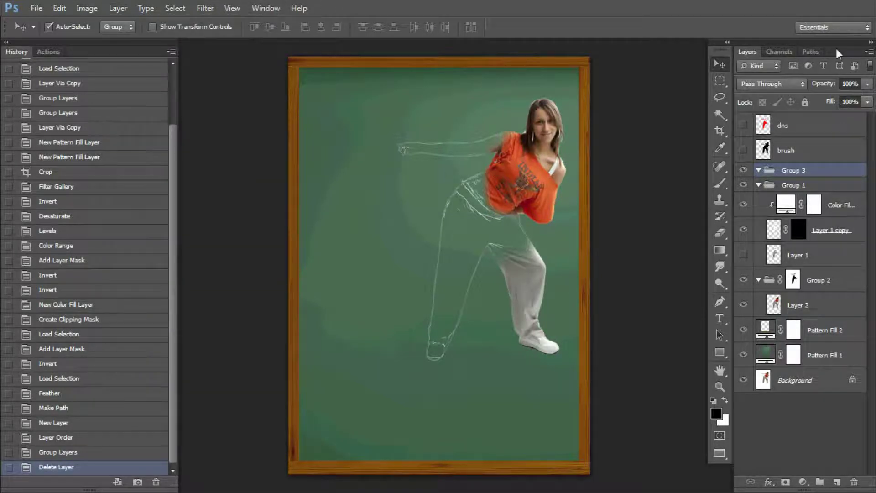
click(810, 51)
click(748, 53)
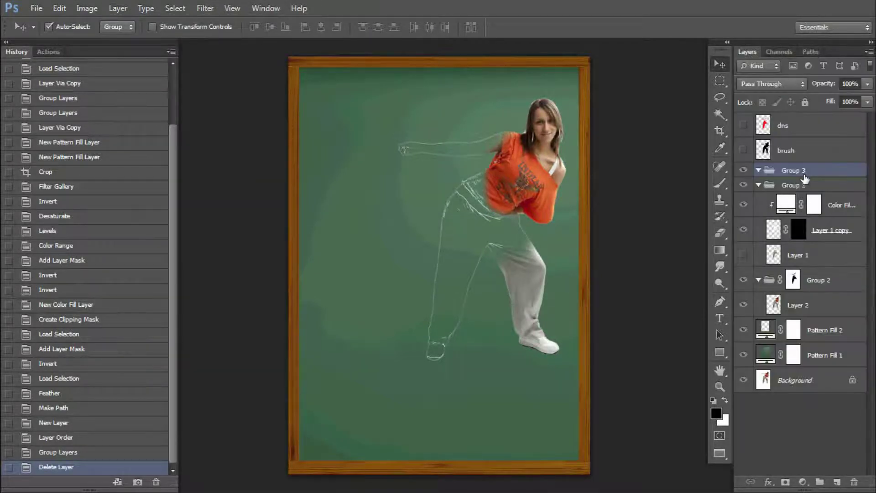
Add Pattern Fill 3 with the chalk equations pattern and convert it to a smart object
click(110, 6)
mouse_move(139, 107)
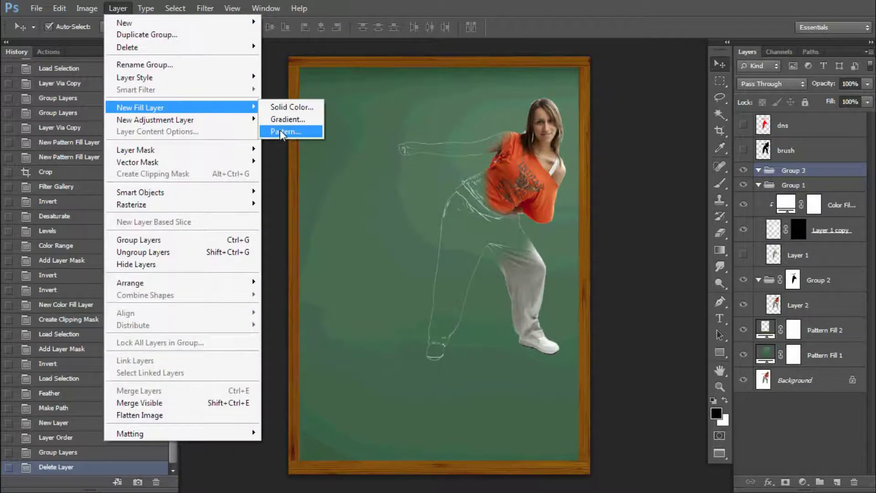
click(282, 132)
click(543, 147)
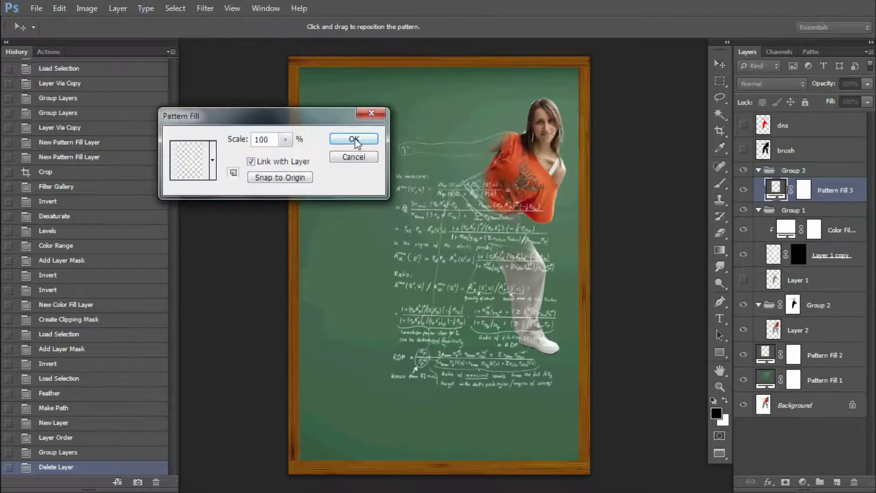
click(353, 139)
right_click(814, 195)
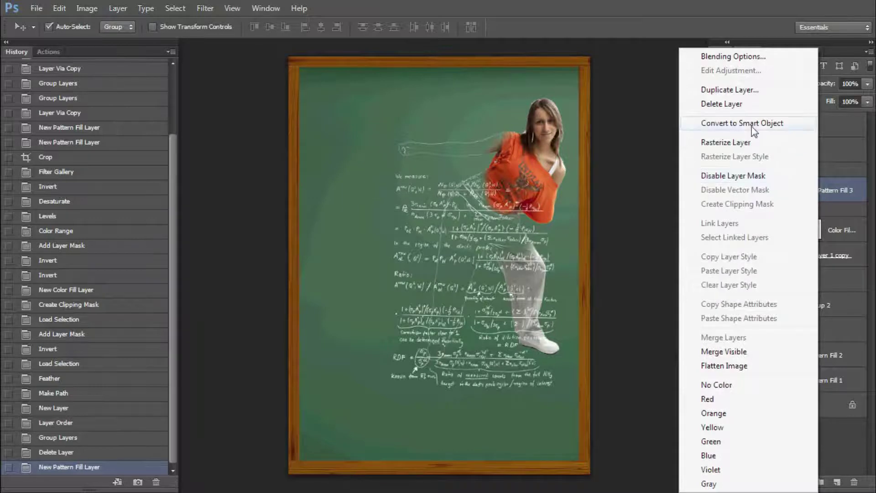
click(803, 122)
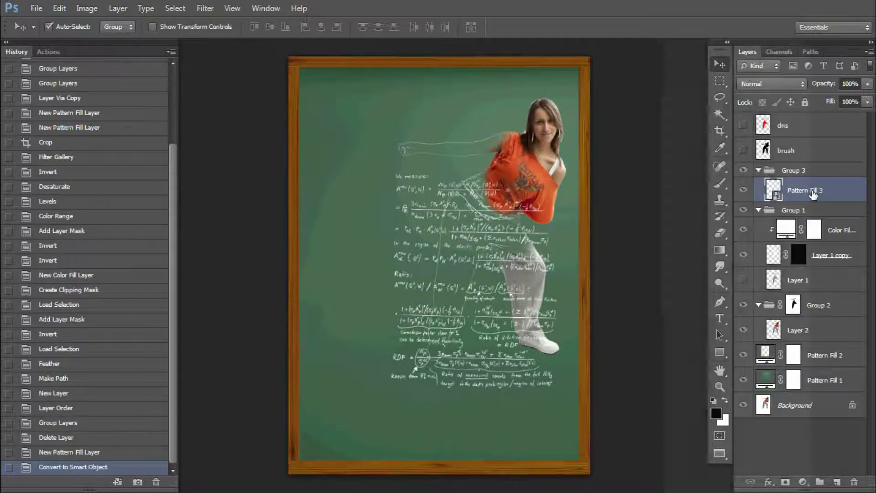
Rasterize Pattern Fill 3, then add Pattern Fill 4 with the white stroke pattern as a smart object
right_click(814, 195)
click(718, 178)
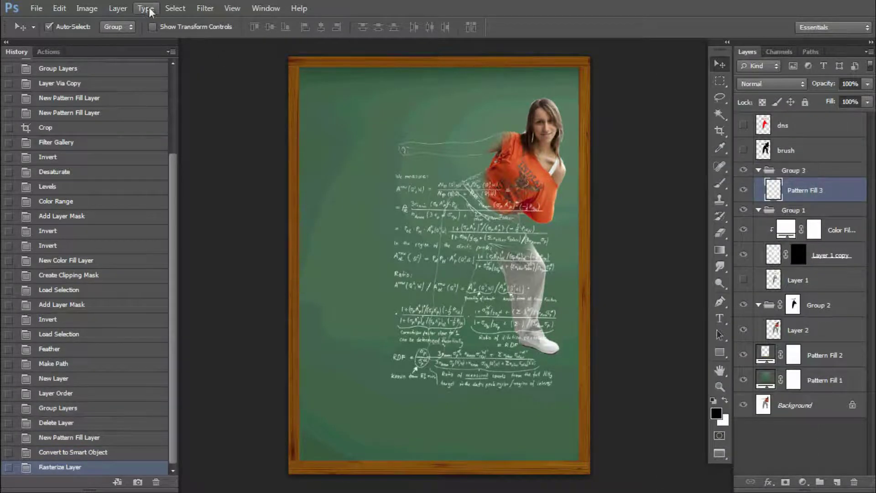
click(122, 14)
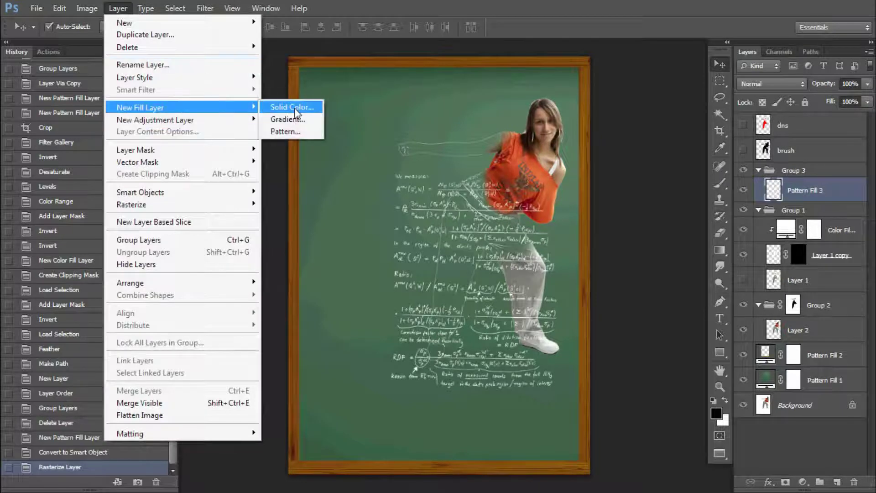
click(301, 133)
click(553, 143)
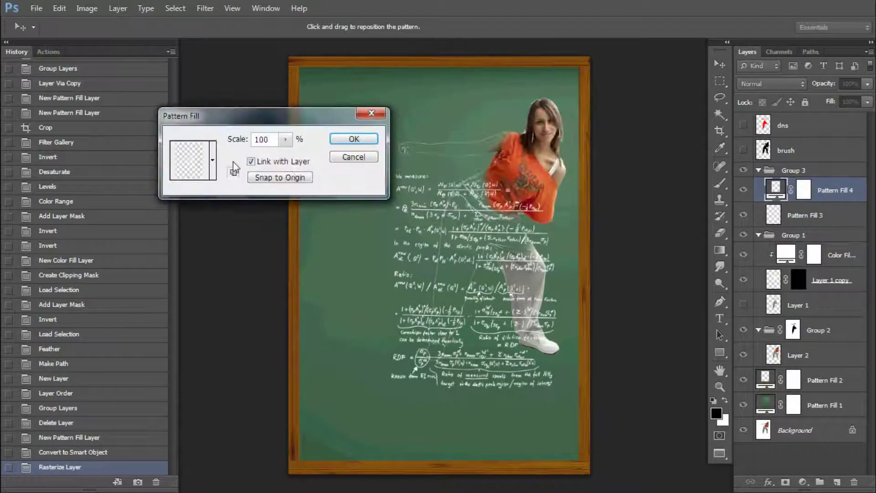
click(212, 160)
click(119, 323)
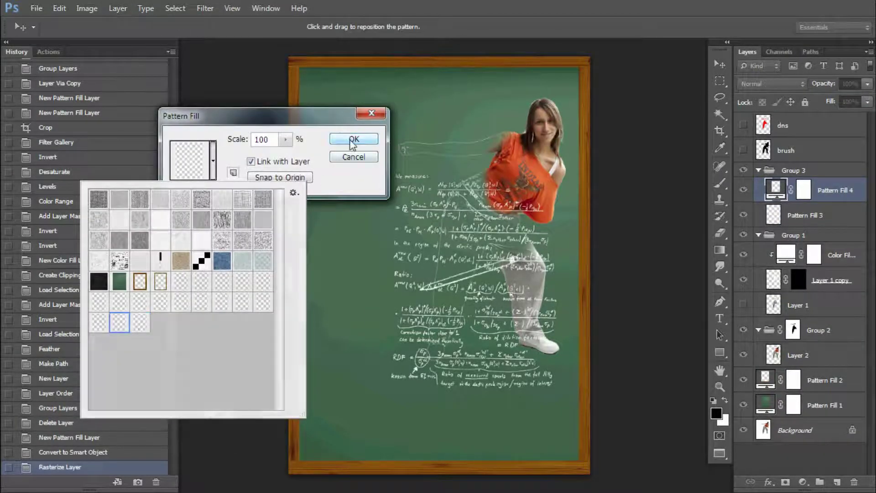
click(354, 139)
right_click(830, 199)
click(755, 123)
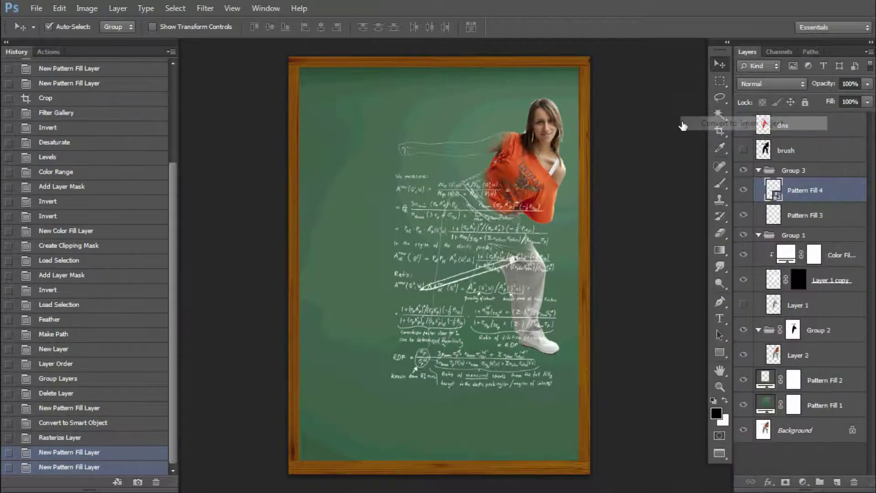
Add Pattern Fill 5 with the ruler-like chalk pattern as a smart object
click(119, 10)
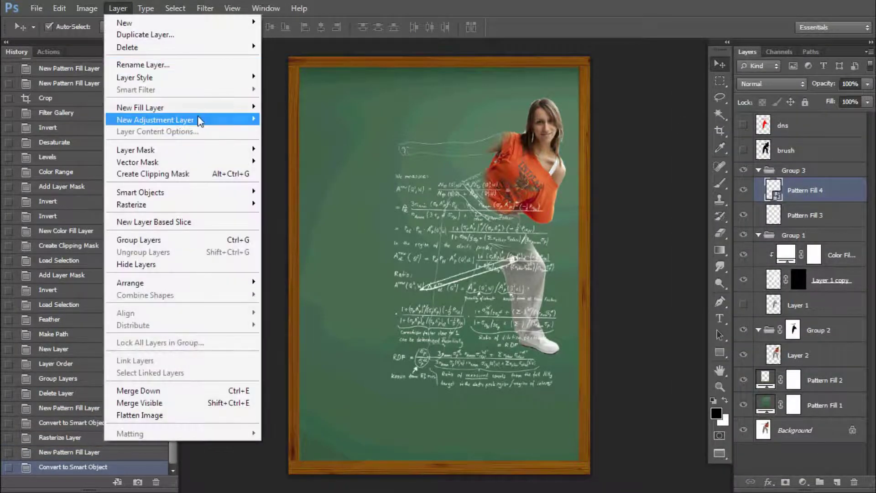
click(303, 132)
click(541, 146)
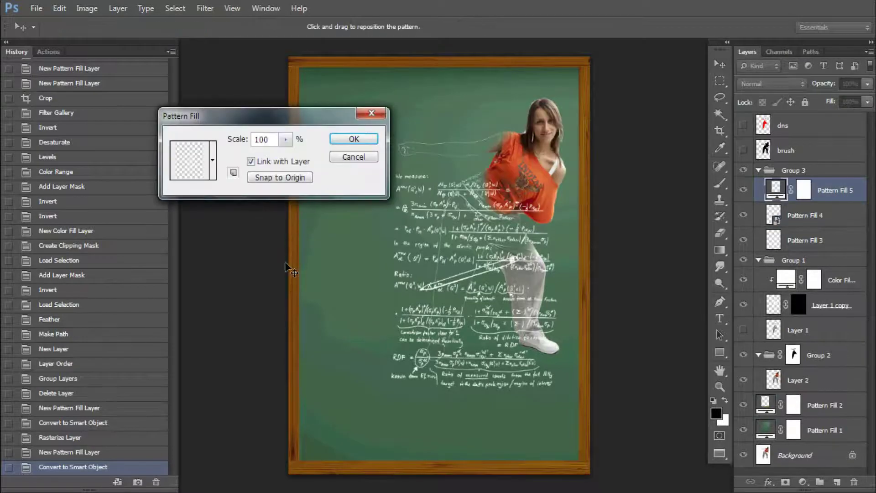
click(210, 160)
click(102, 323)
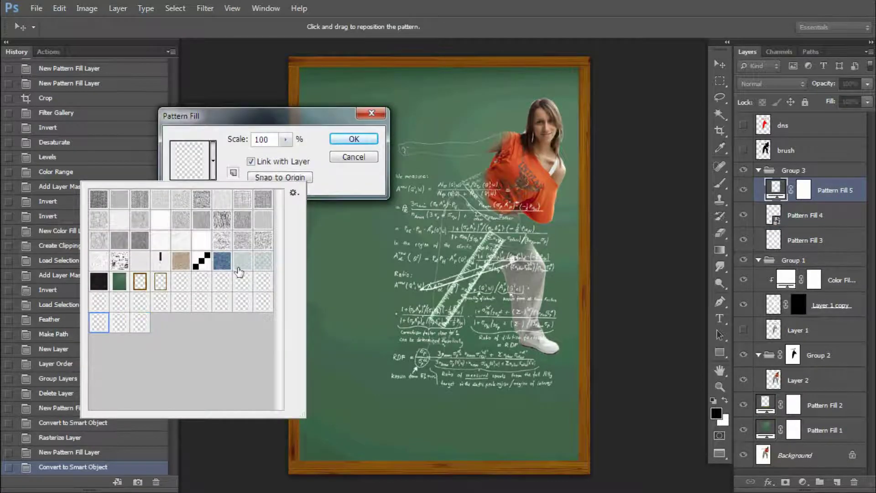
click(346, 143)
right_click(826, 192)
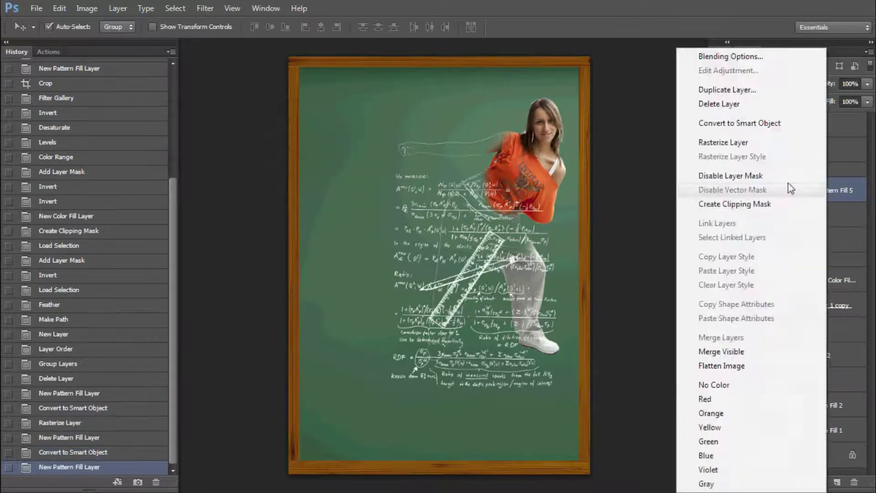
click(740, 123)
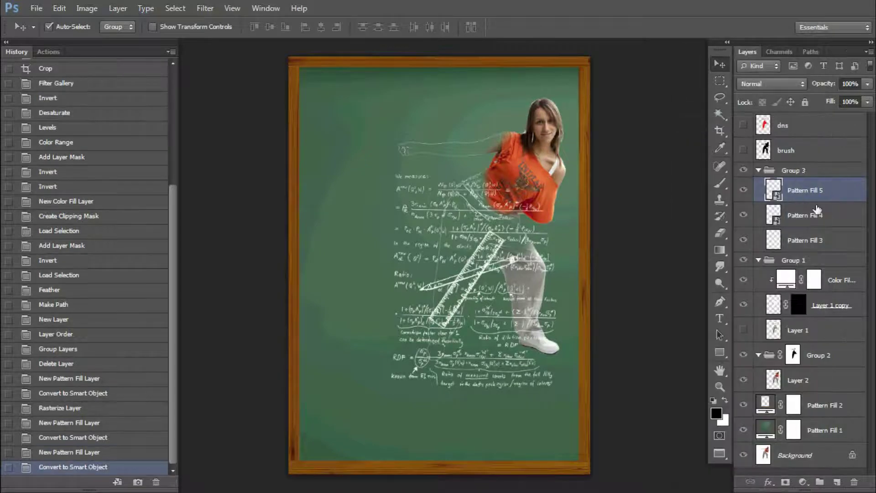
Rasterize Pattern Fill 4 and Pattern Fill 5
click(796, 218)
right_click(810, 218)
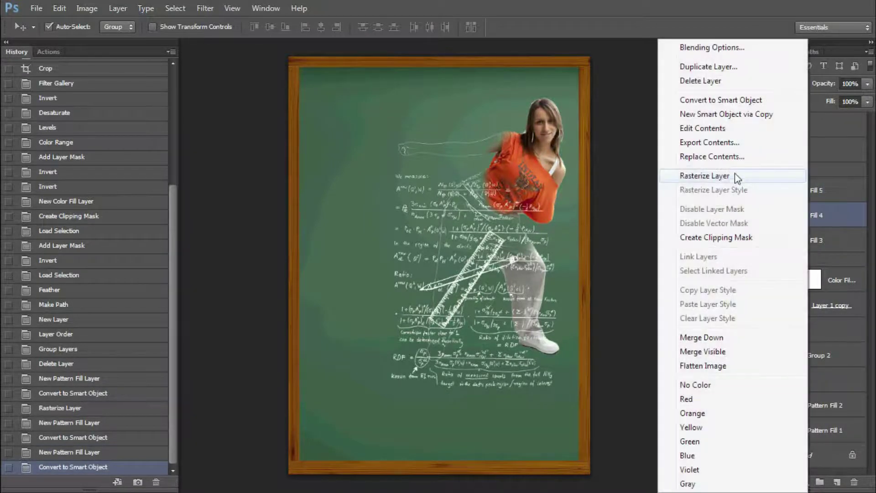
click(720, 176)
right_click(795, 191)
click(702, 176)
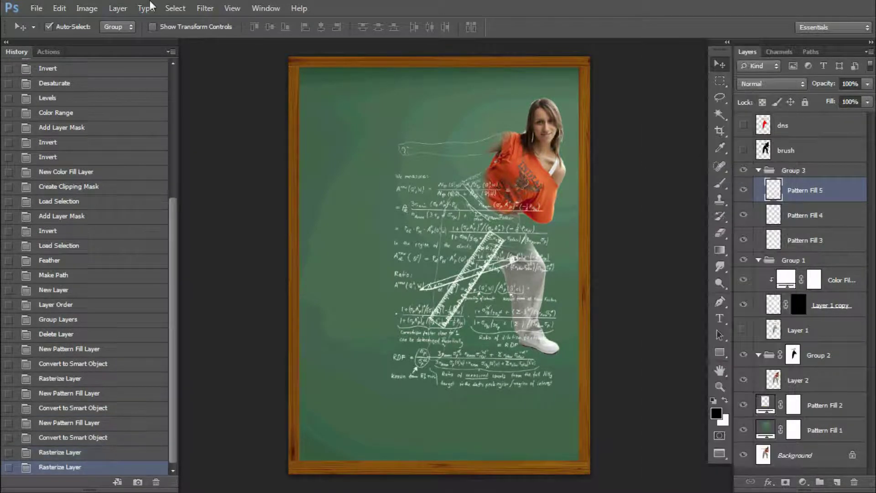
Add Pattern Fill 6 with the '1 2 3' chalk pattern and Pattern Fill 7 with the 'abc' pattern
click(120, 9)
mouse_move(140, 108)
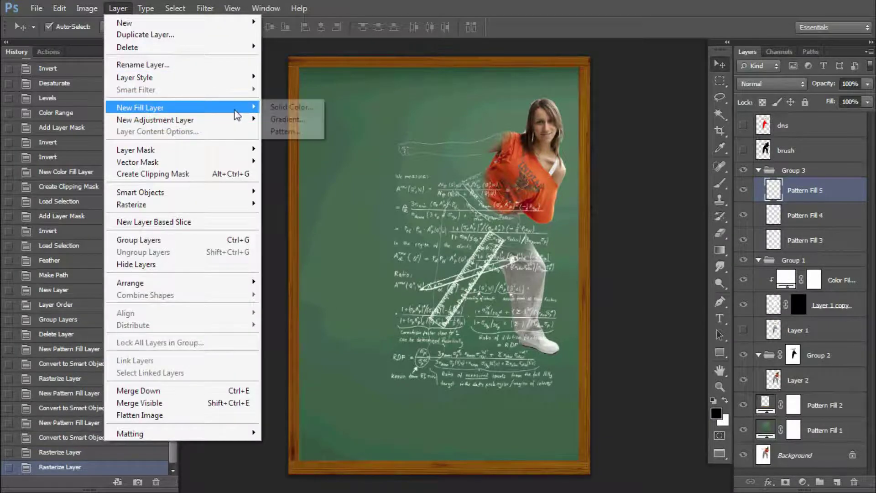
click(299, 134)
click(543, 146)
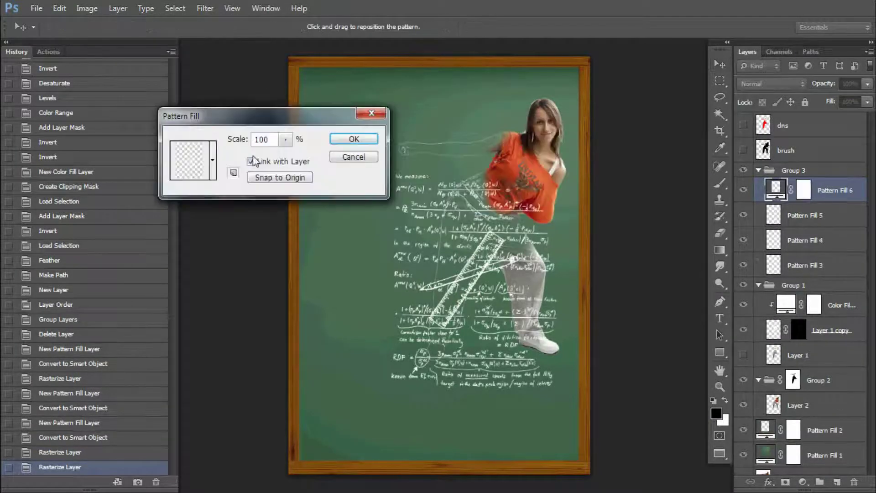
click(210, 176)
click(263, 303)
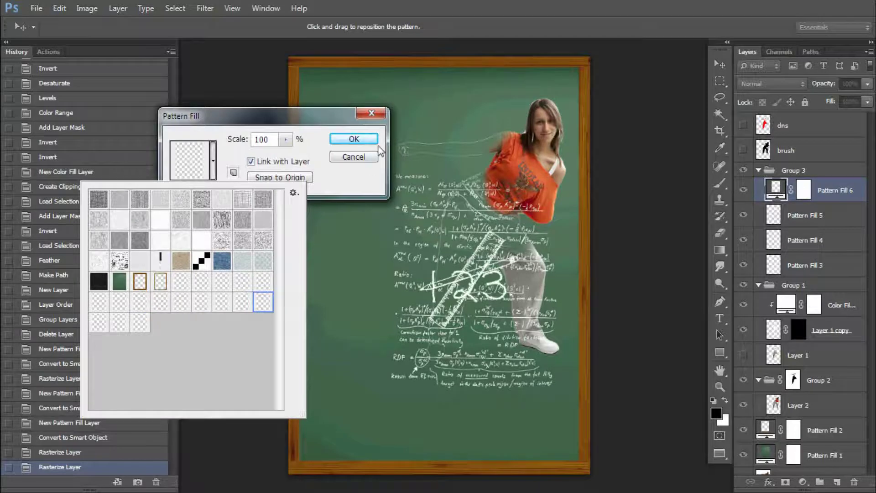
click(354, 139)
click(118, 8)
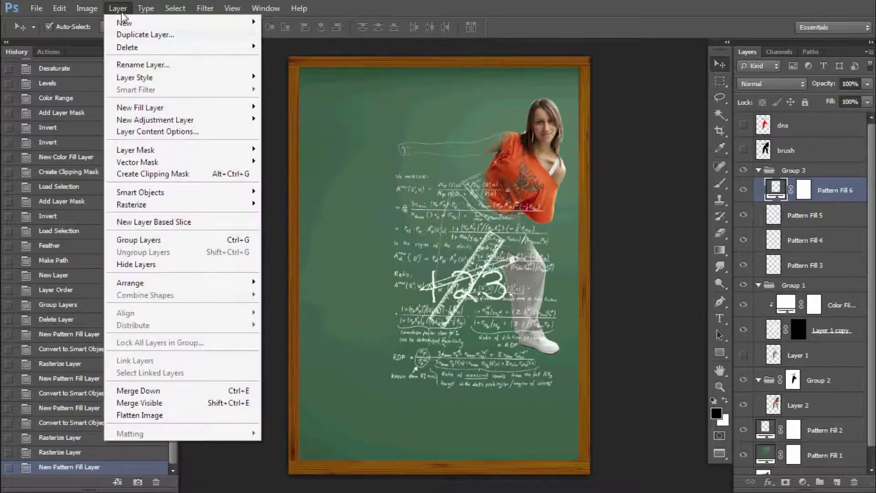
click(287, 129)
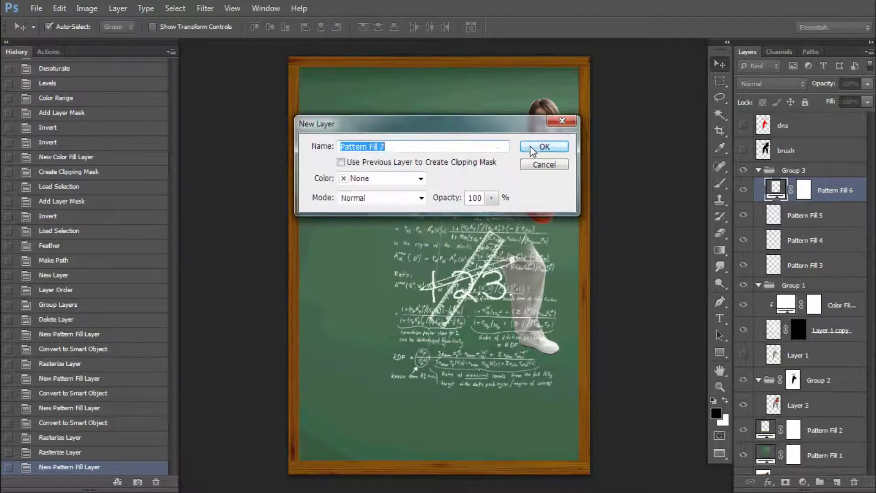
click(533, 147)
click(213, 160)
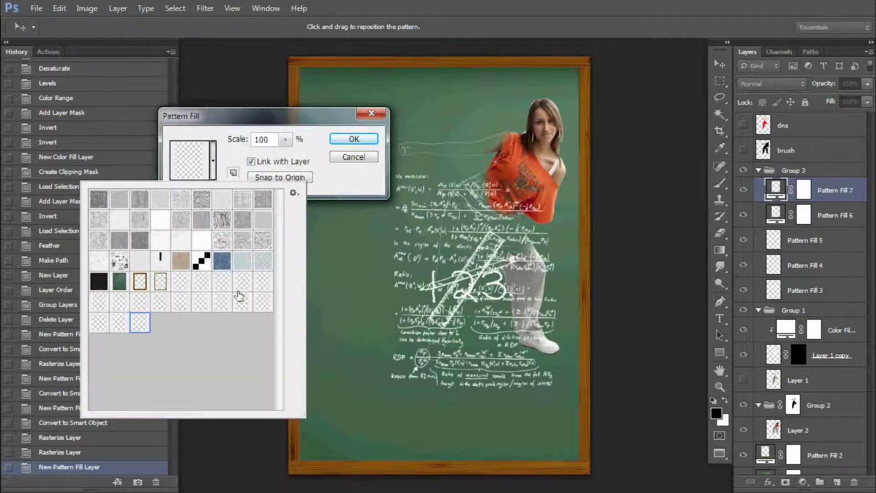
click(237, 309)
click(353, 139)
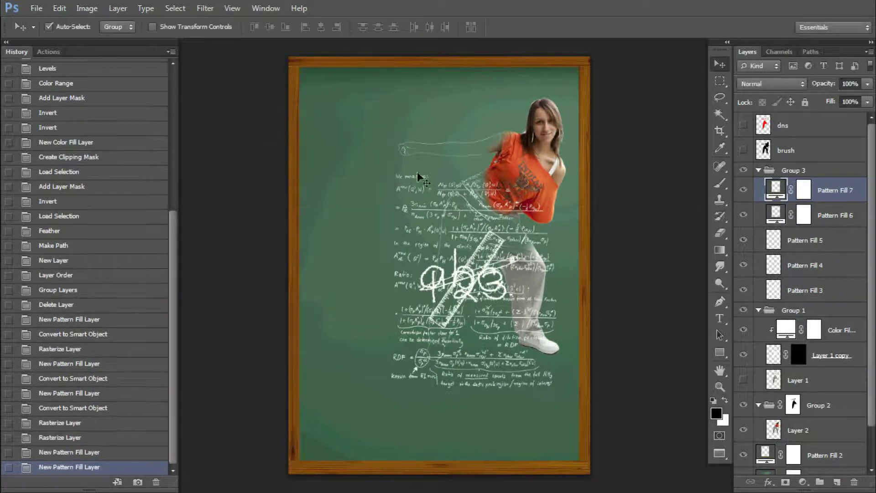
Add Pattern Fill 8 with a chalk arrow pattern and Pattern Fill 9 with a downward arrow
click(118, 8)
mouse_move(140, 107)
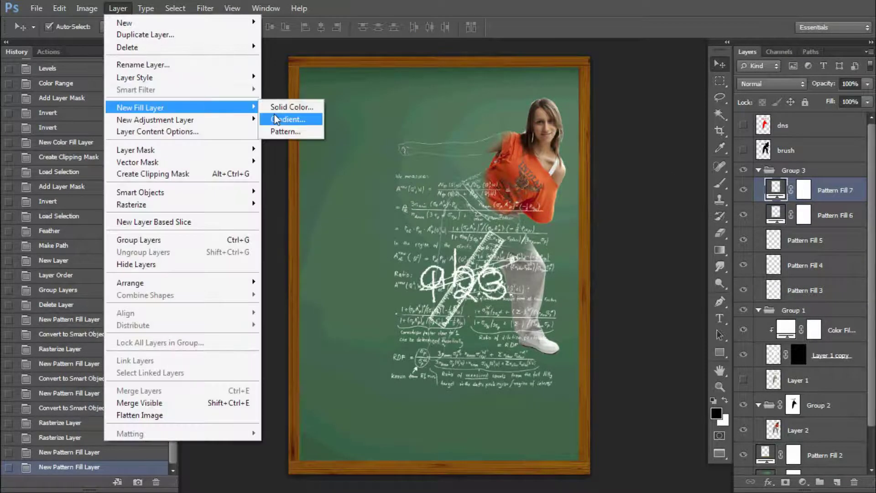
click(286, 132)
click(551, 145)
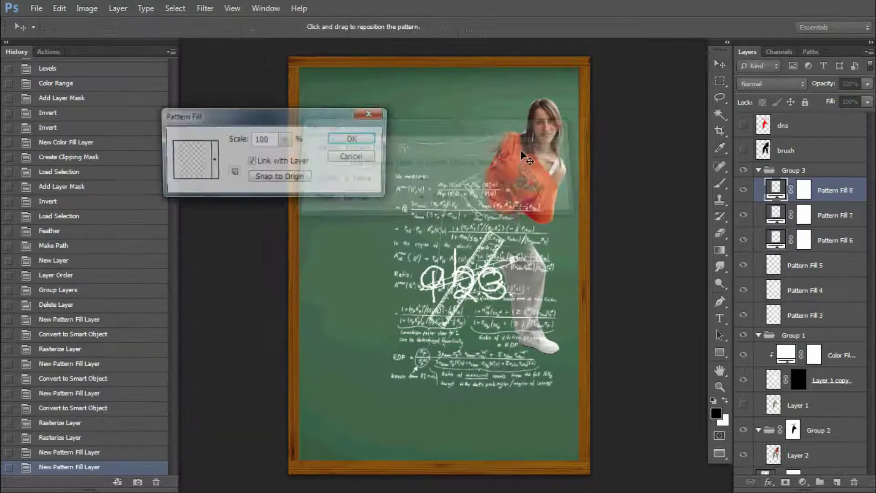
click(213, 160)
click(229, 305)
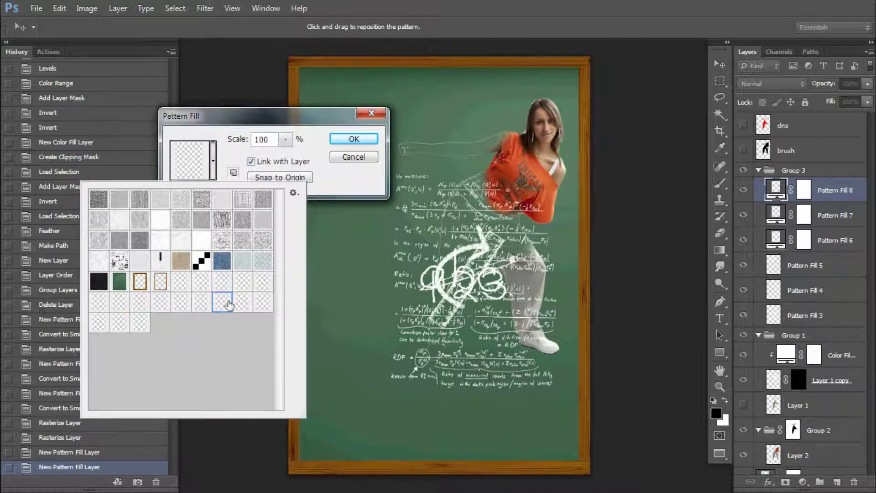
click(355, 144)
click(117, 9)
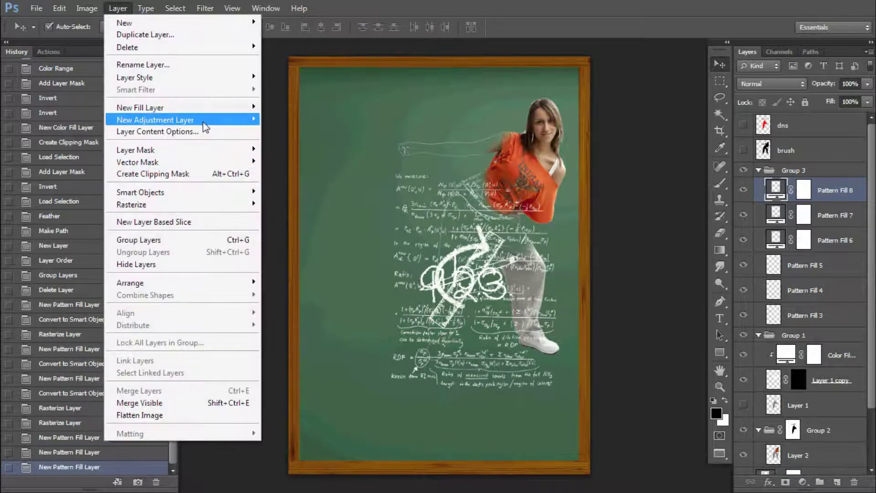
click(278, 131)
click(542, 146)
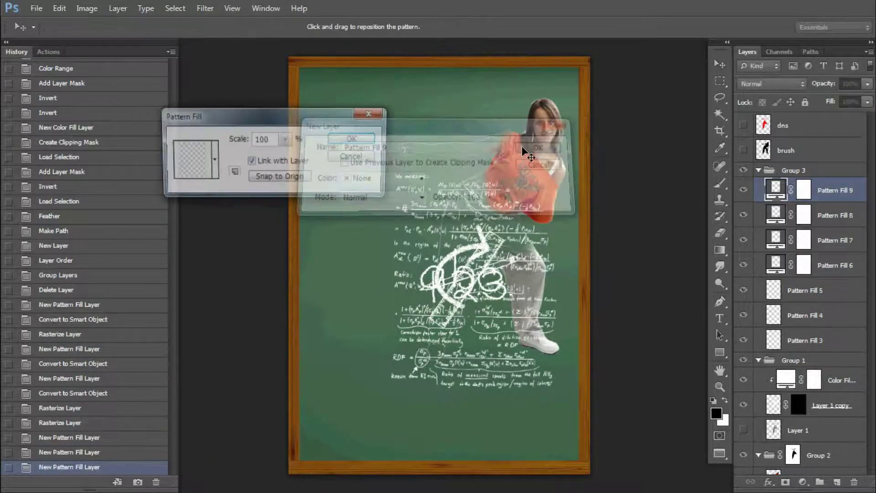
click(212, 159)
click(199, 308)
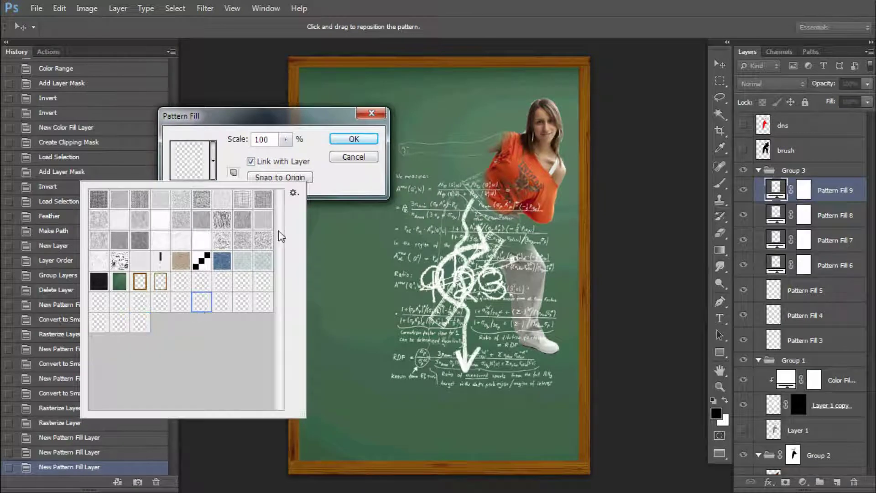
click(354, 138)
Create Pattern Fill 10 and choose another chalk arrow pattern for it
click(118, 8)
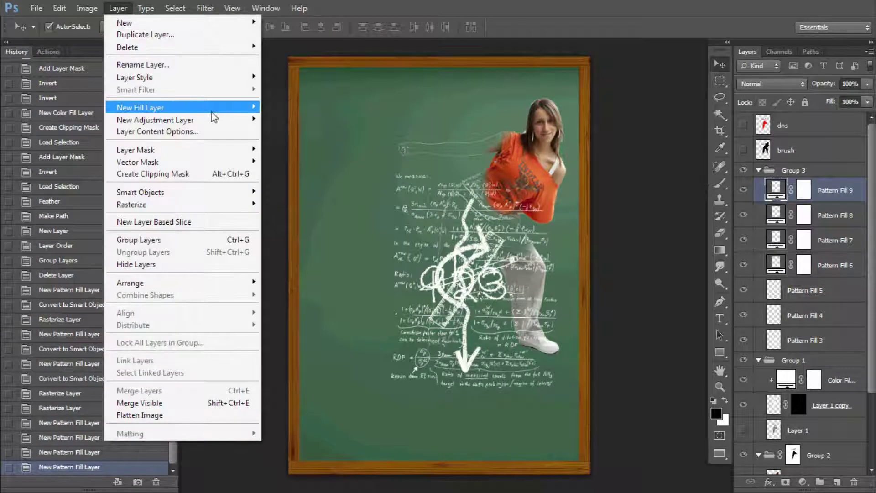
click(295, 135)
key(Return)
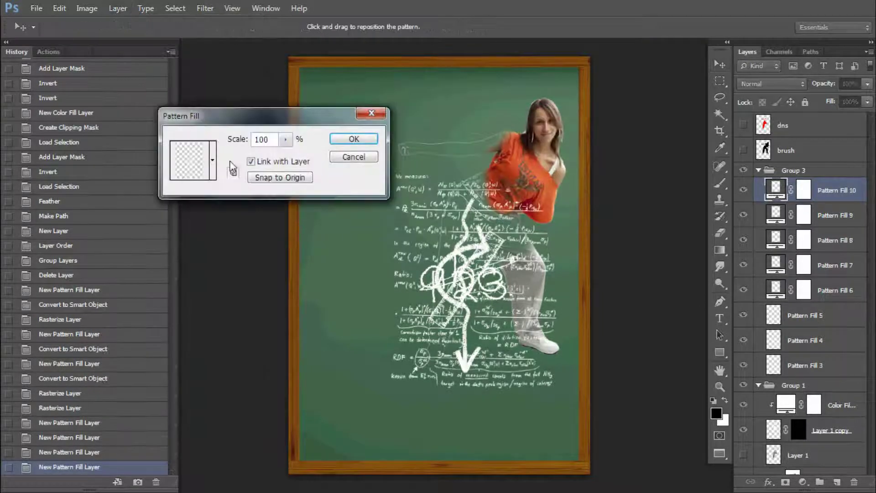
click(212, 160)
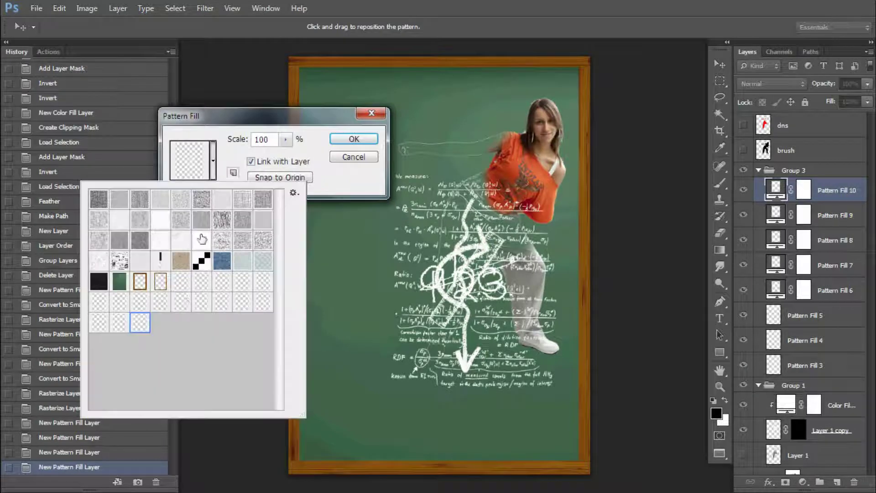
click(178, 306)
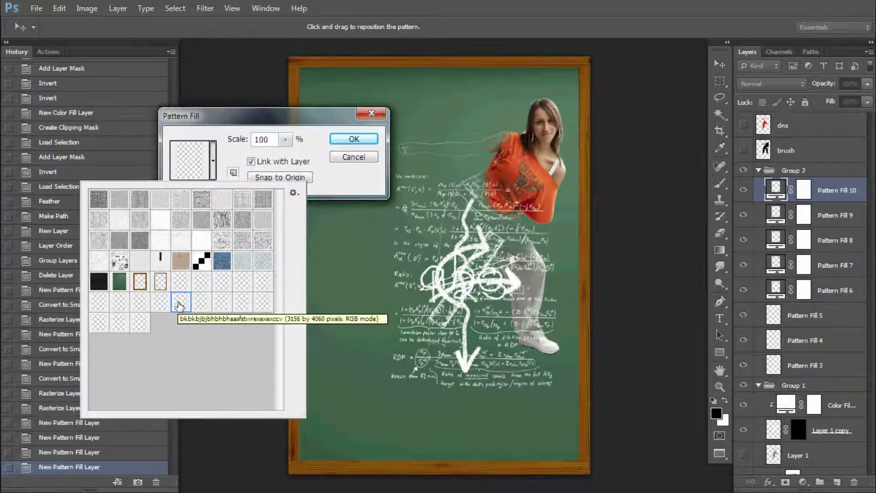
Finish Pattern Fill 10 and add Pattern Fill 11 with the next chalk pattern
click(367, 140)
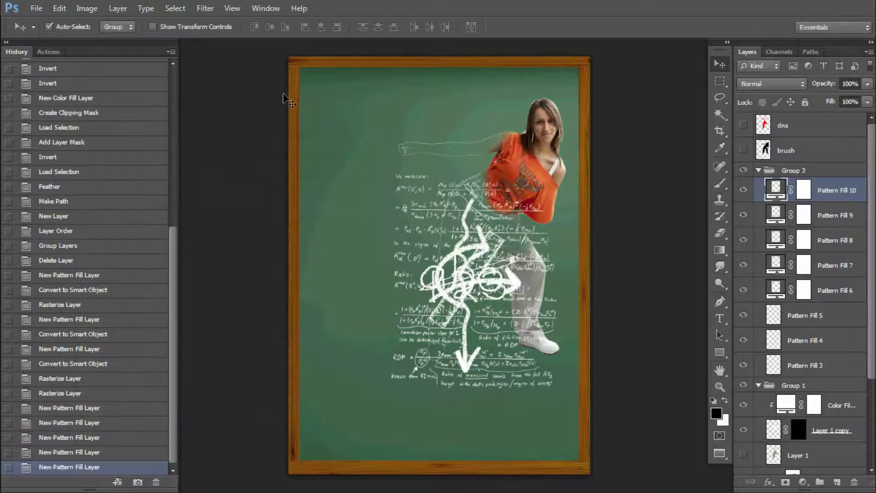
click(118, 9)
mouse_move(140, 108)
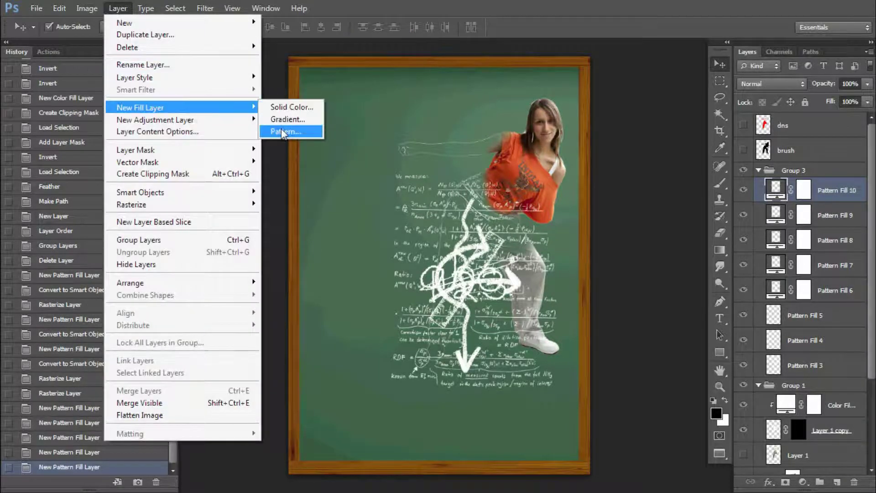
click(283, 131)
click(531, 146)
click(212, 161)
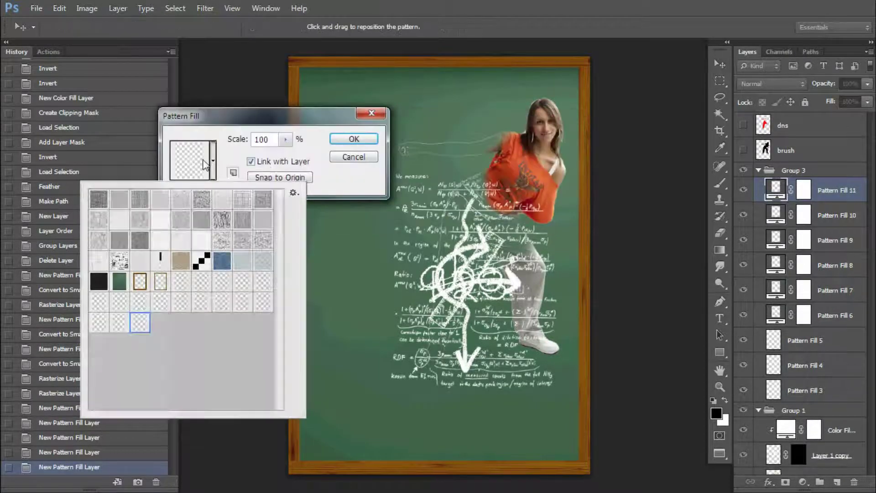
click(163, 305)
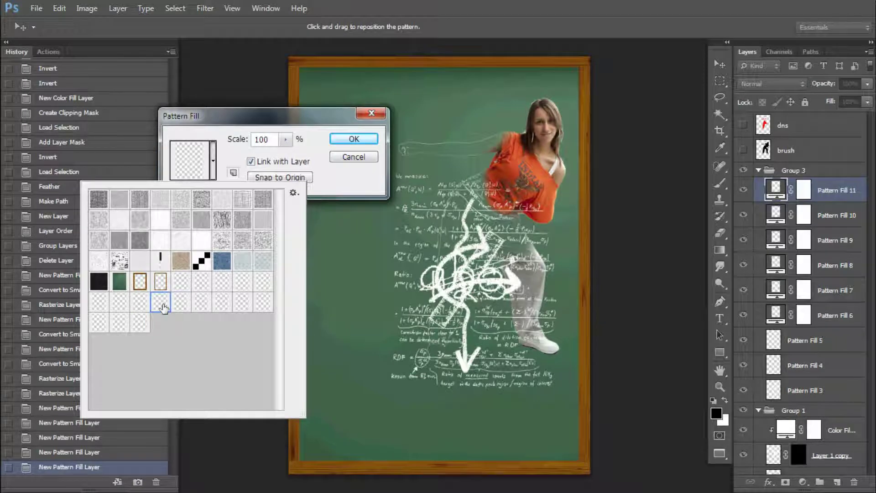
click(353, 139)
Add Pattern Fill 12 and Pattern Fill 13, each with a different chalk pattern
click(118, 8)
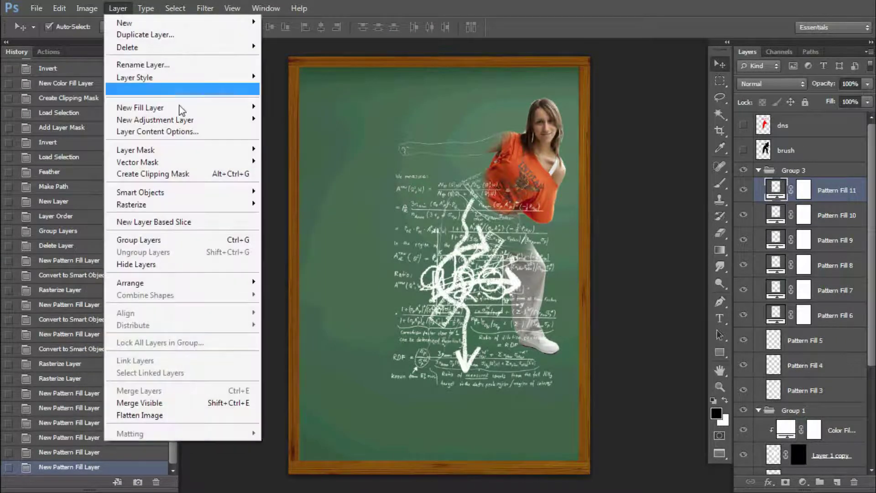
click(282, 132)
click(537, 147)
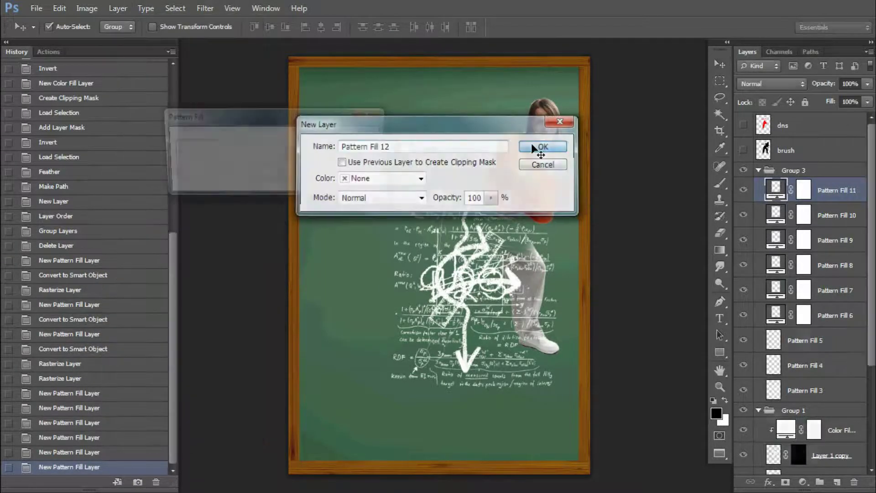
click(212, 161)
click(140, 304)
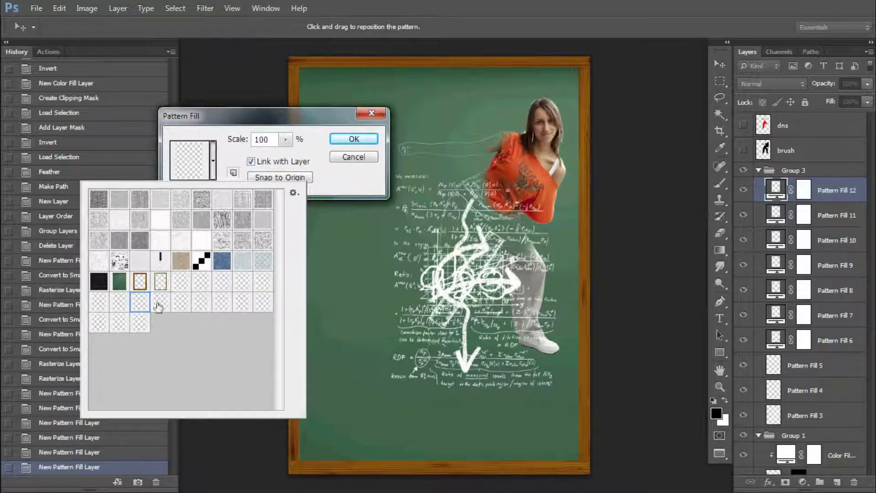
click(353, 138)
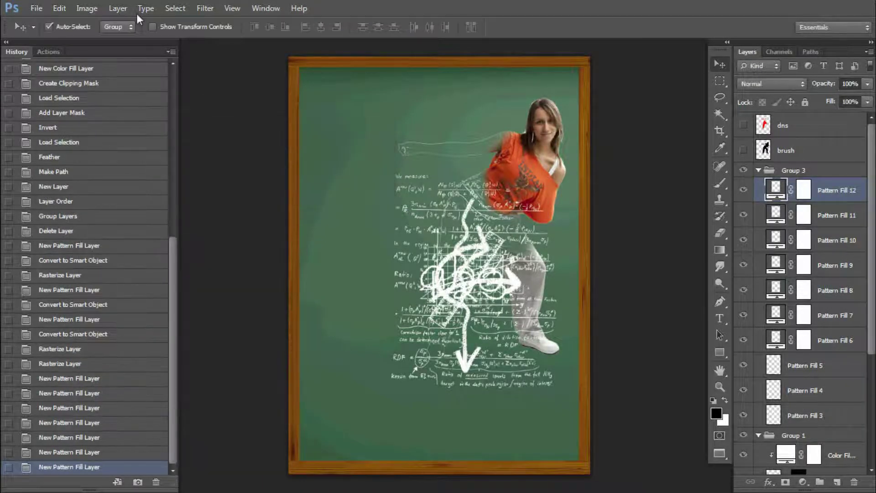
click(118, 8)
click(282, 131)
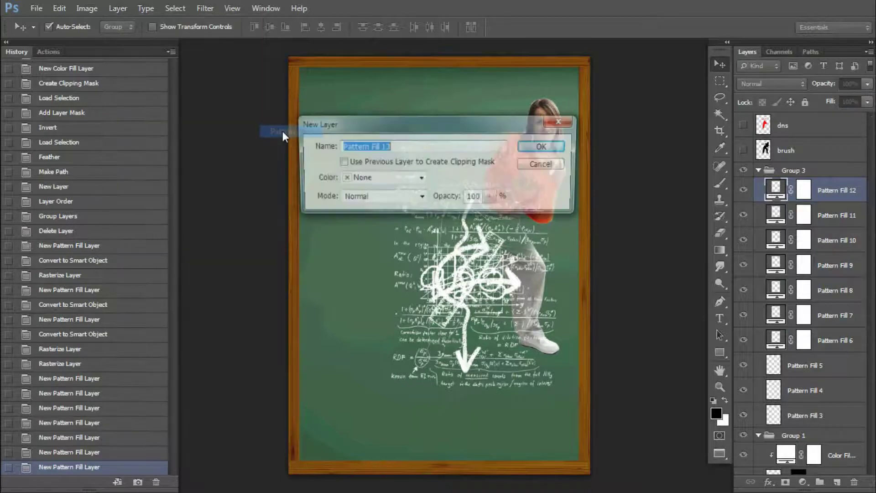
click(540, 146)
click(211, 160)
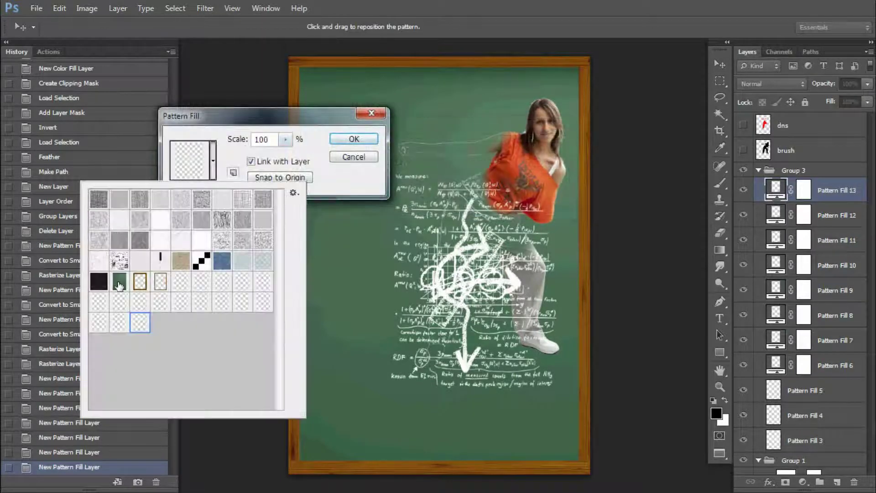
click(123, 309)
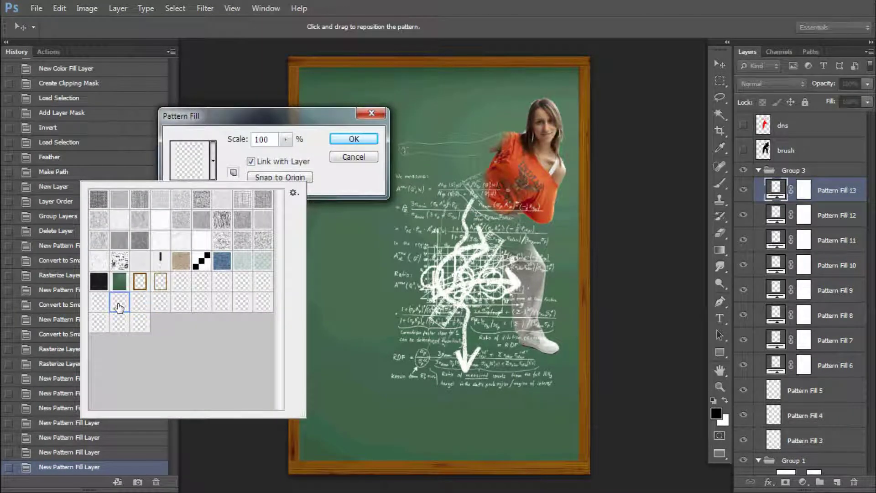
click(353, 139)
Add Pattern Fill 14, settling on the third chalk formula swatch after trying several
click(118, 8)
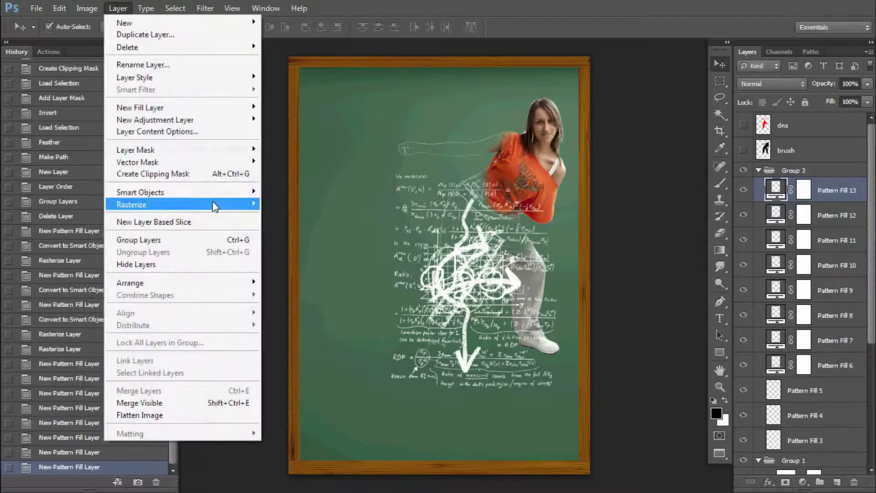
mouse_move(140, 107)
click(278, 132)
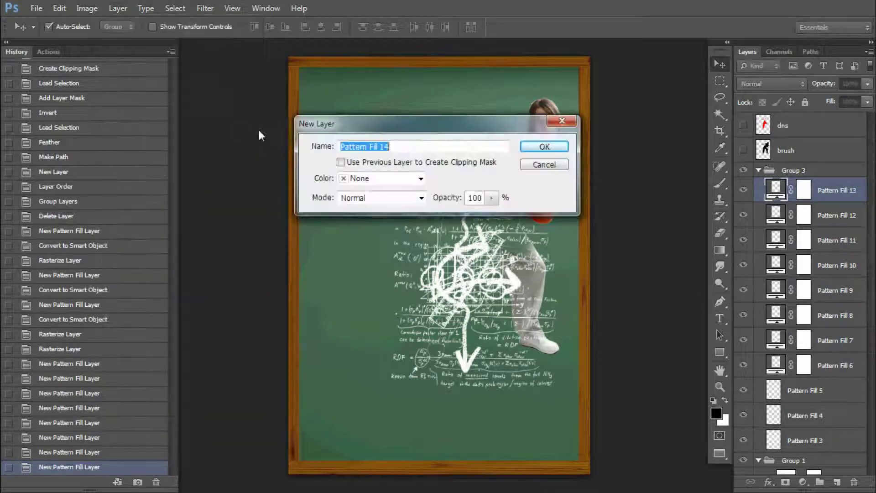
click(535, 149)
click(213, 160)
click(104, 307)
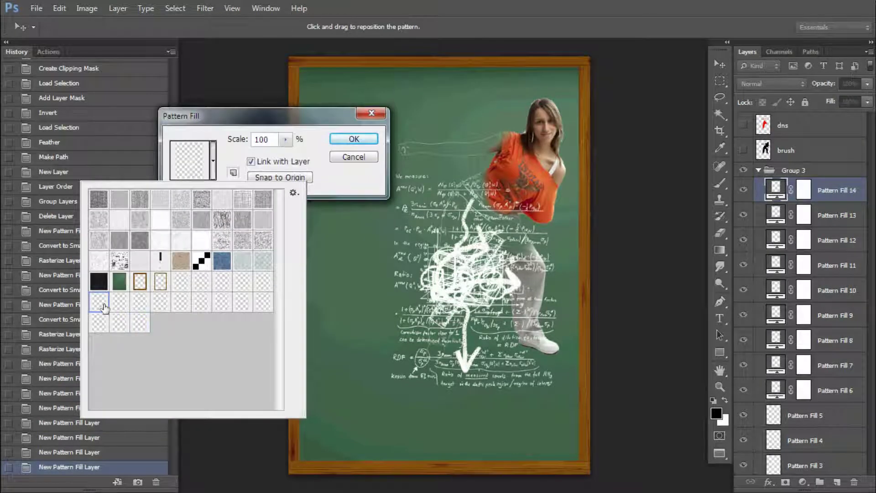
click(120, 308)
click(97, 310)
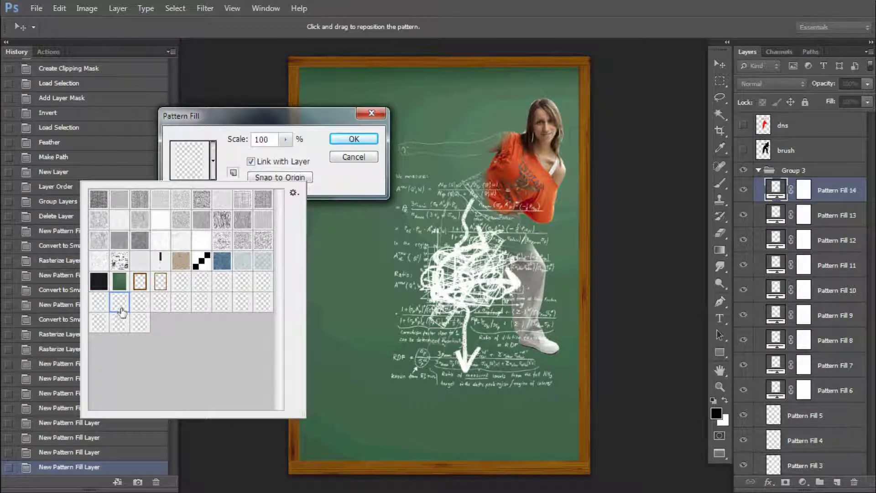
click(139, 308)
click(354, 138)
Add Pattern Fill 15 and Pattern Fill 16 with chalk formula patterns
click(117, 9)
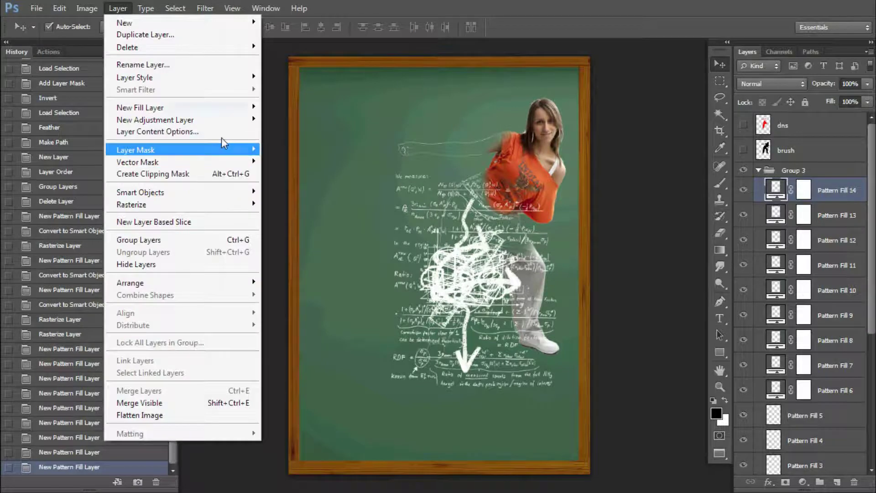
click(280, 133)
click(541, 146)
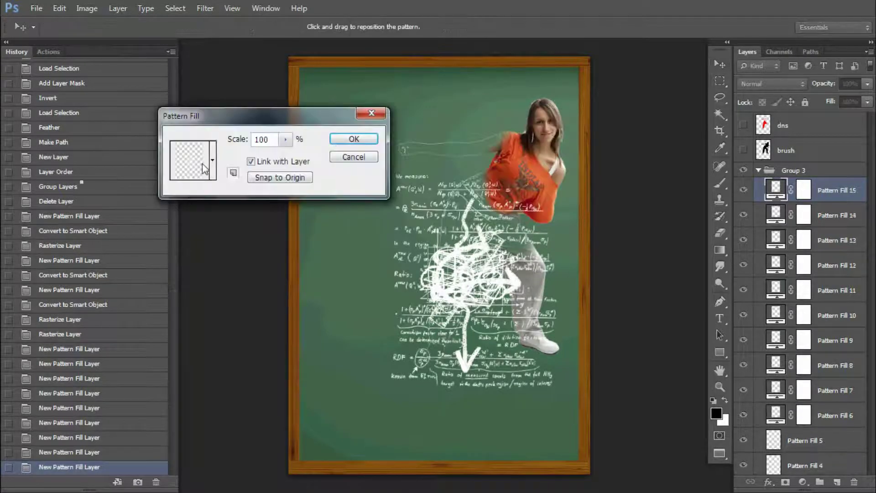
click(215, 159)
click(354, 139)
click(117, 8)
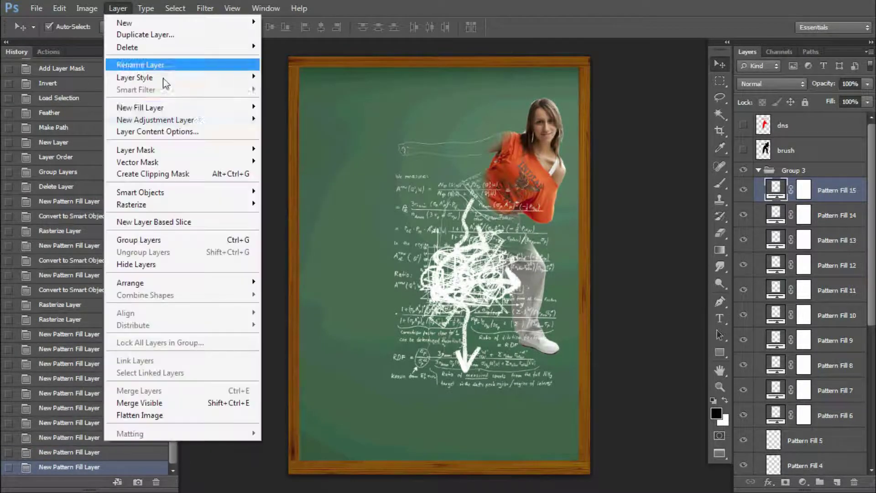
click(281, 133)
click(543, 146)
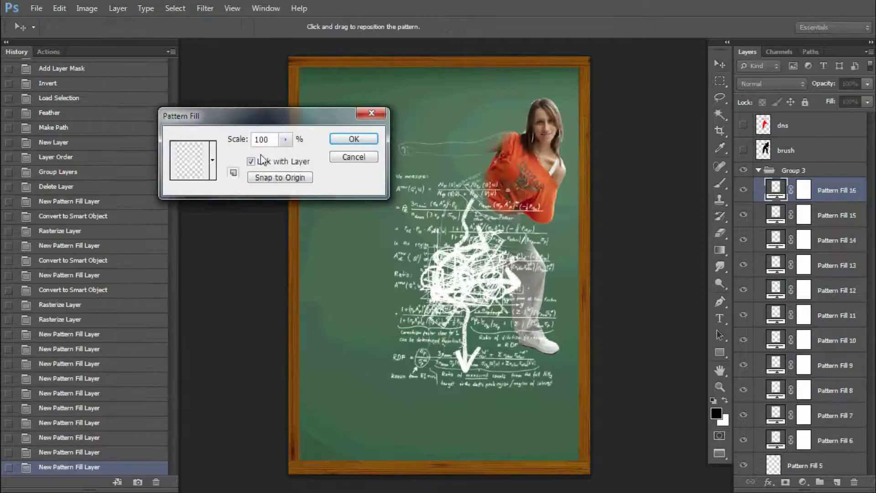
click(213, 160)
click(353, 139)
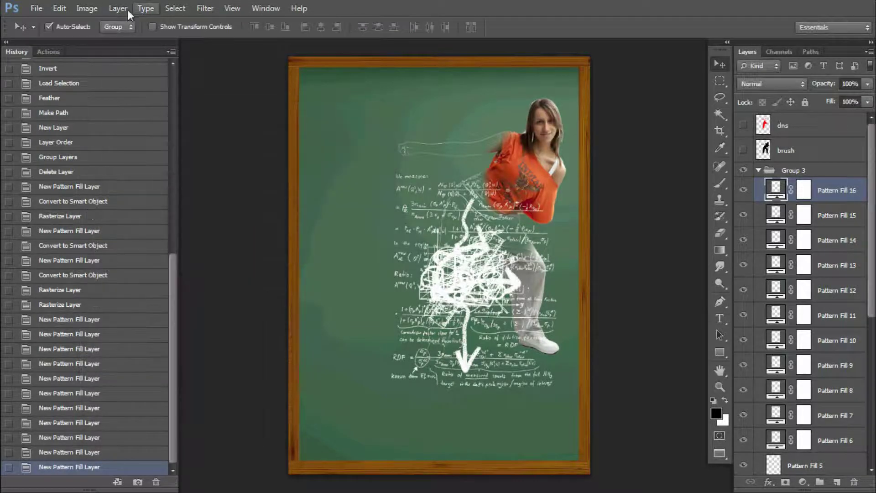
Add Pattern Fill 17 and Pattern Fill 18, each with a different chalk formula pattern
click(118, 8)
click(285, 131)
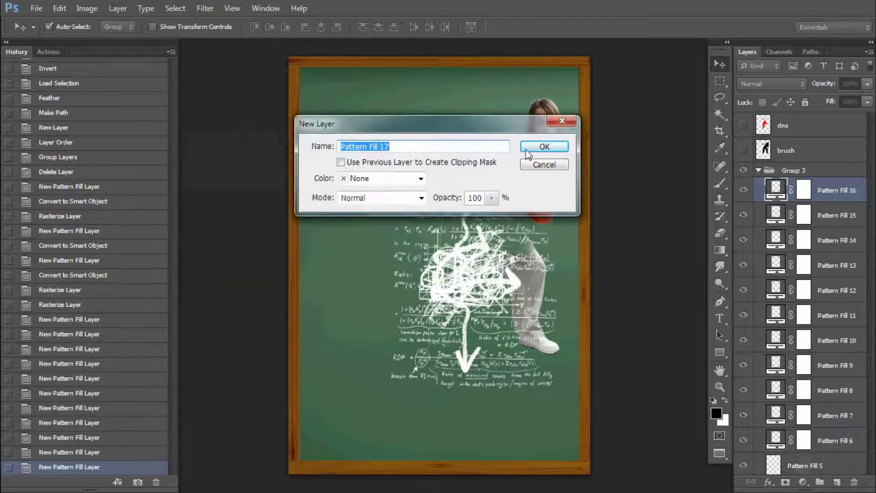
click(547, 145)
click(212, 160)
click(221, 282)
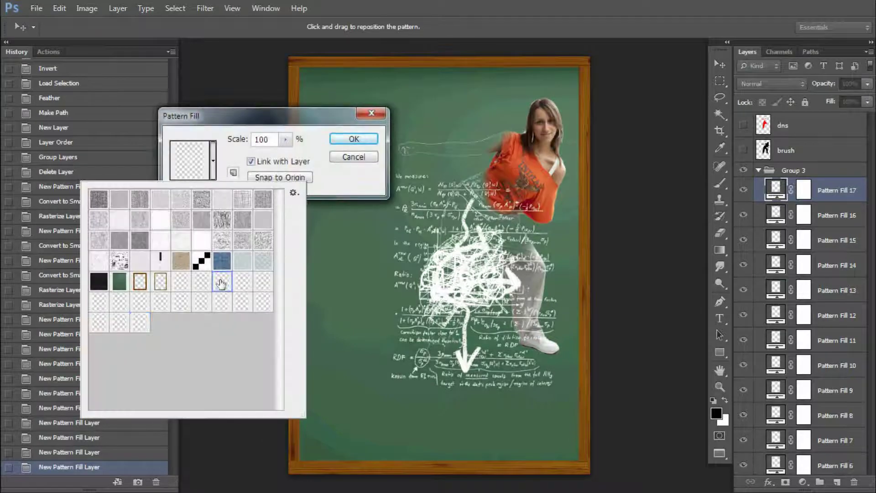
click(353, 139)
click(118, 9)
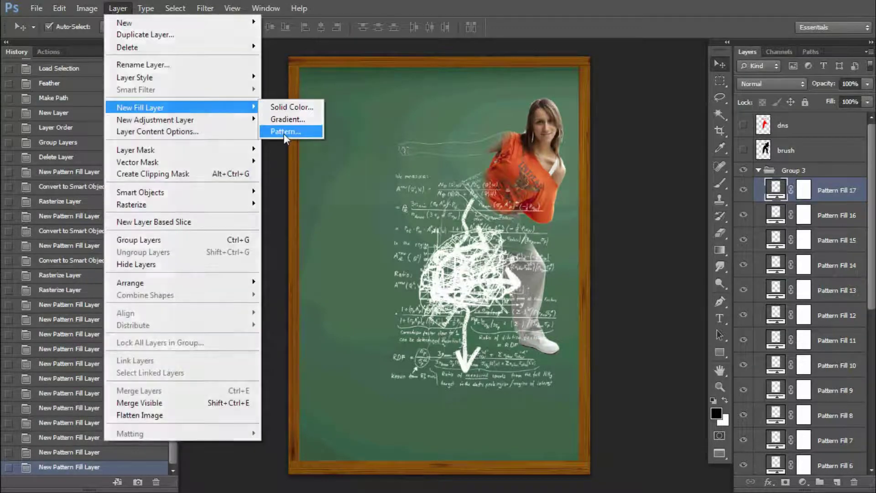
click(285, 132)
click(552, 146)
click(204, 165)
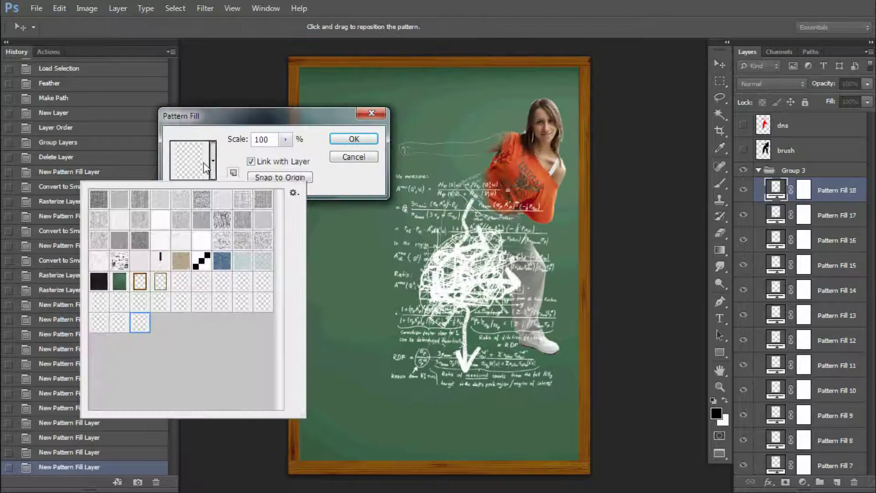
click(215, 285)
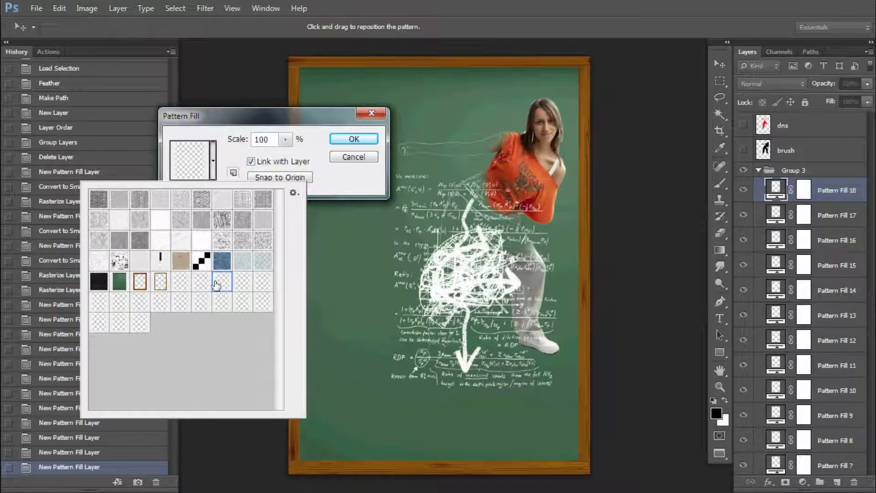
click(213, 283)
click(332, 137)
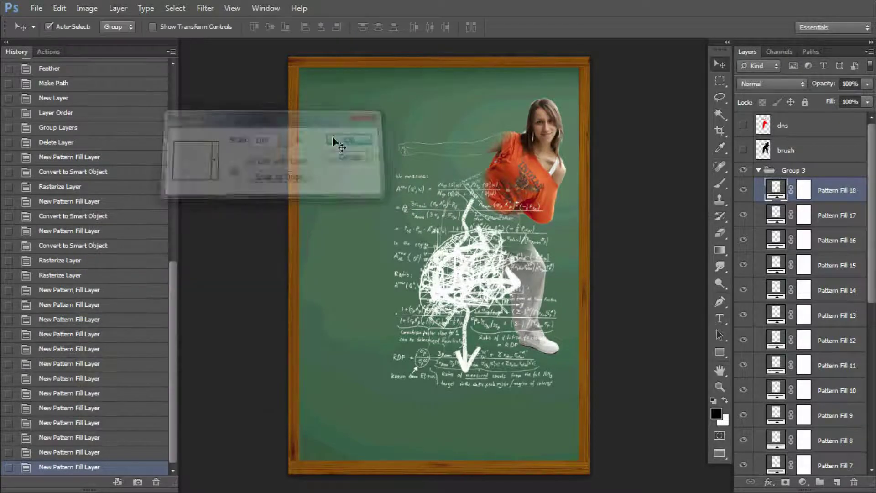
Add Pattern Fill 19 and Pattern Fill 20 with chalk formula patterns
click(96, 9)
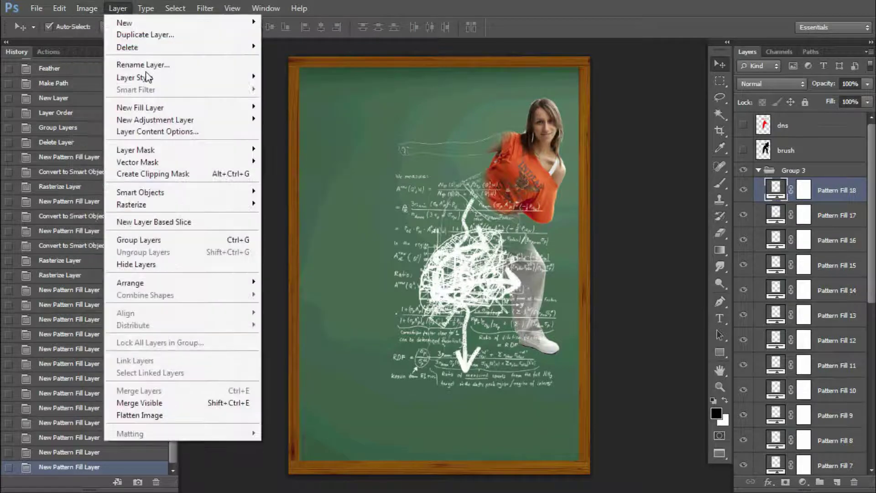
click(286, 131)
click(545, 147)
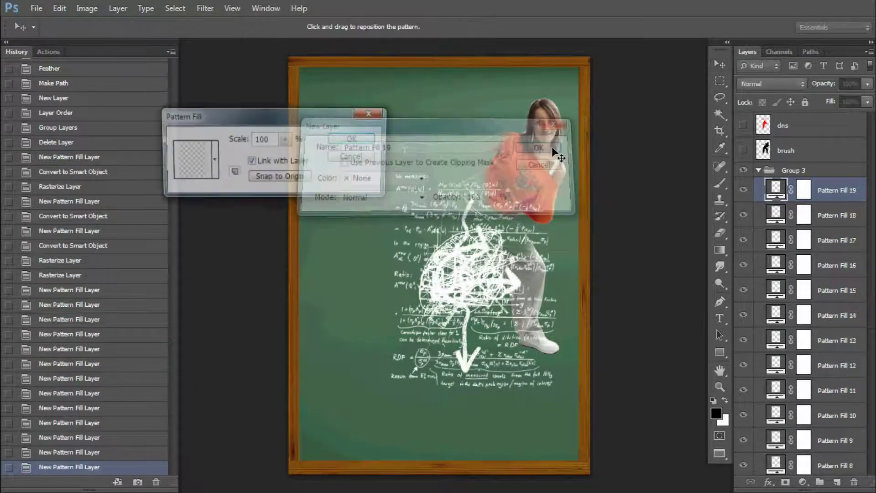
click(212, 161)
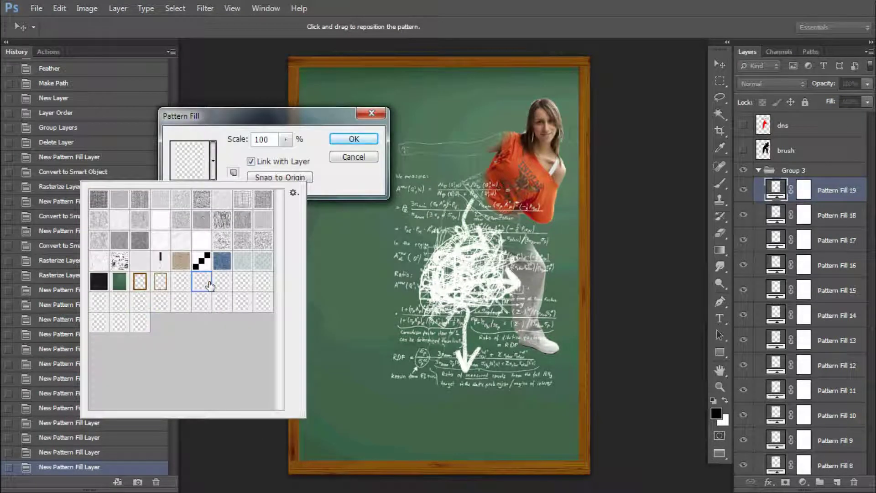
click(343, 140)
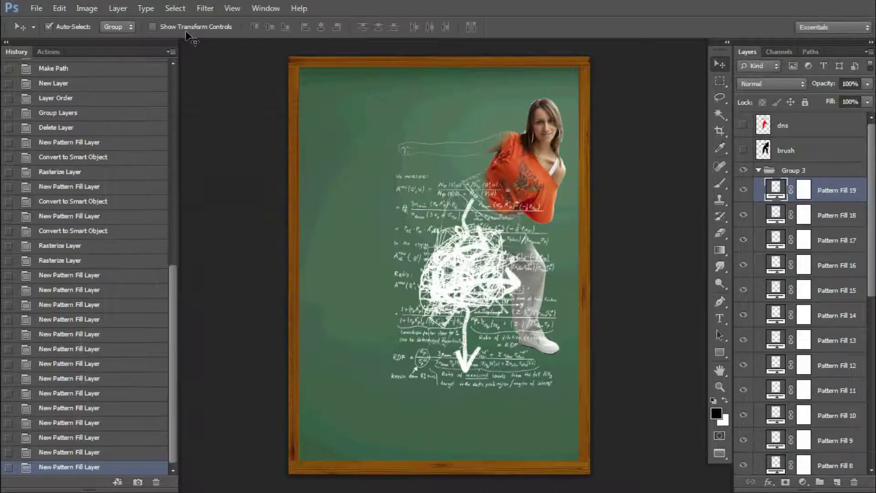
click(117, 8)
click(271, 131)
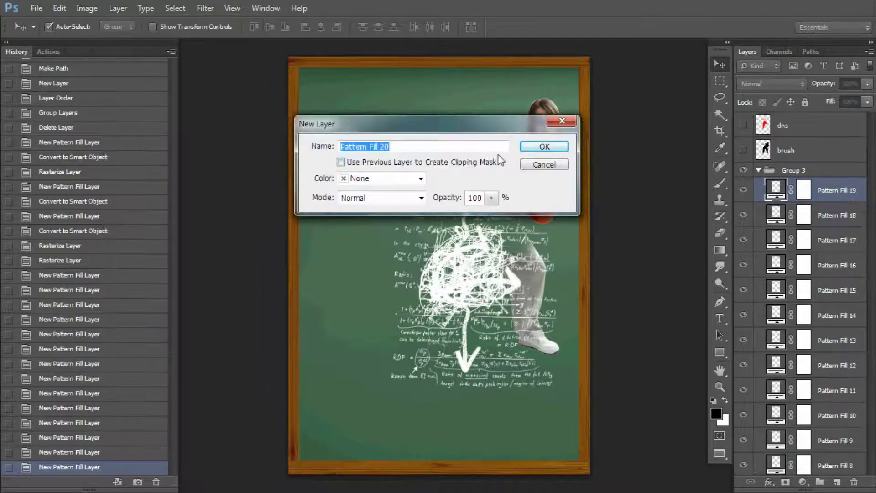
click(545, 147)
click(197, 173)
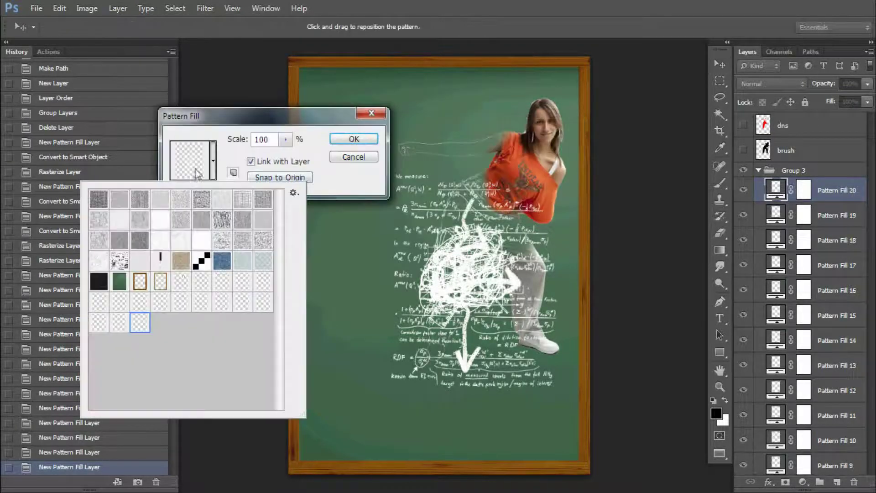
click(352, 141)
scroll(811, 219, down, 1)
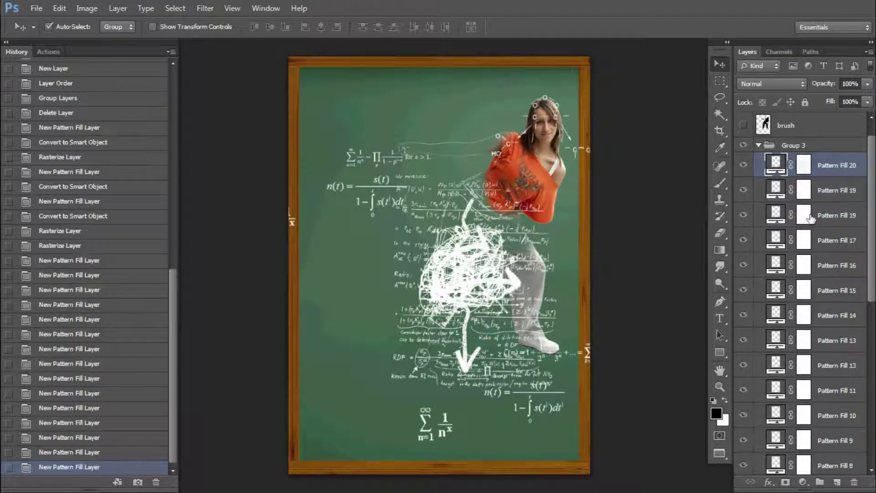
Hide the Group 3 chalk drawings and duplicate the Color Fill and Layer 1 copy layers
click(758, 146)
click(745, 171)
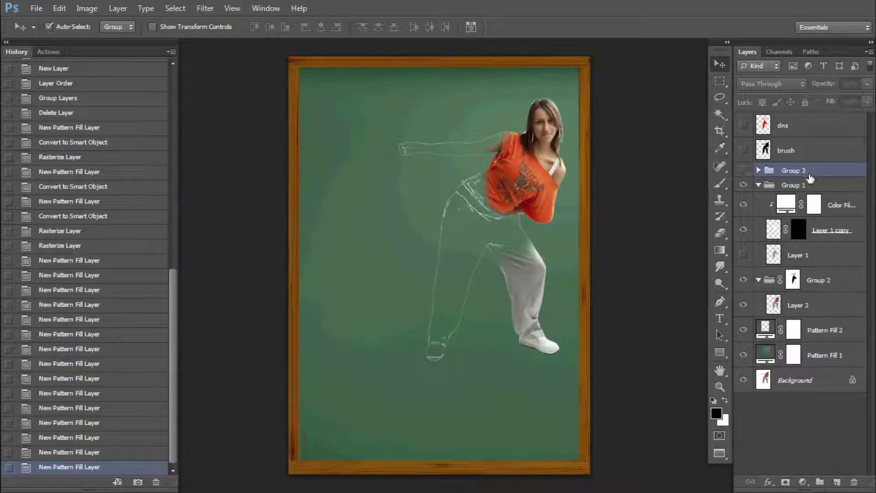
click(830, 203)
shift+click(821, 232)
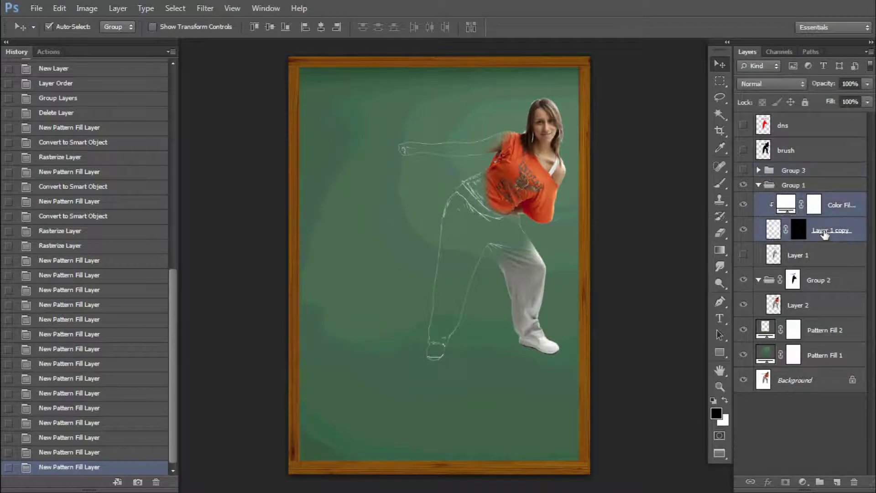
key(ctrl+j)
click(802, 232)
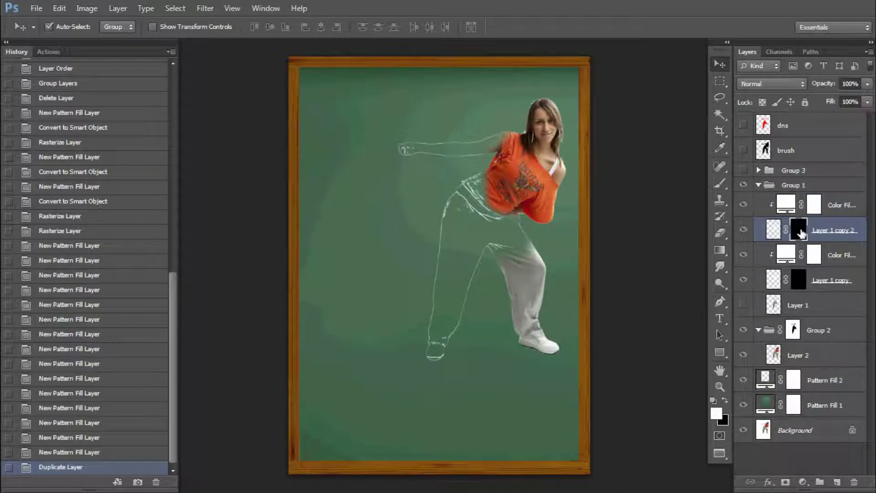
key(ctrl+i)
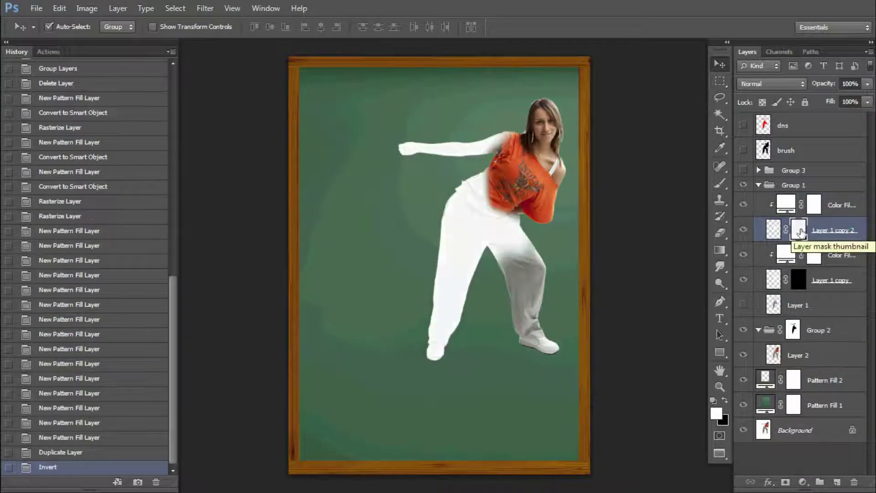
key(ctrl+z)
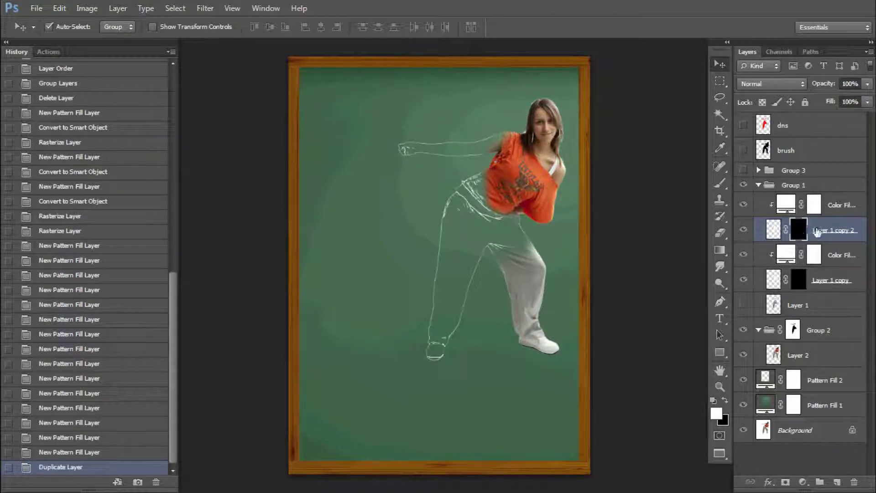
Build merged outline Layer 1 copy 3 and clip the white Color Fill to it at 60% opacity
ctrl+click(814, 277)
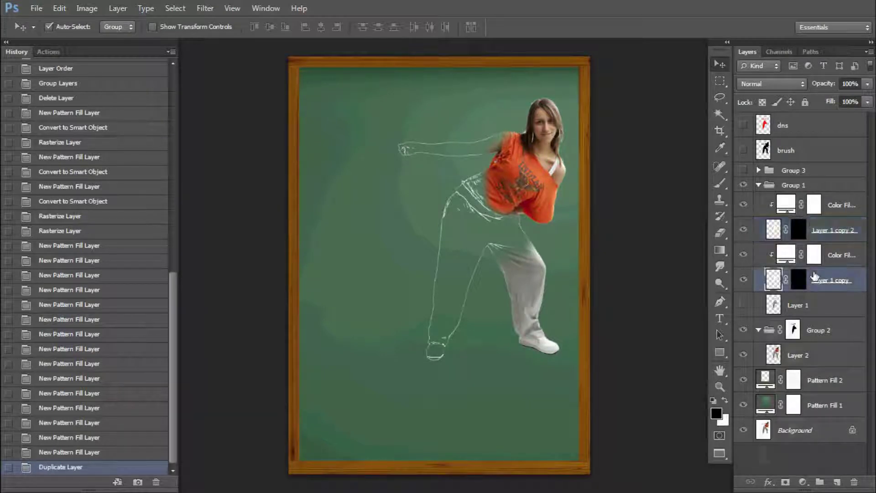
key(ctrl+j)
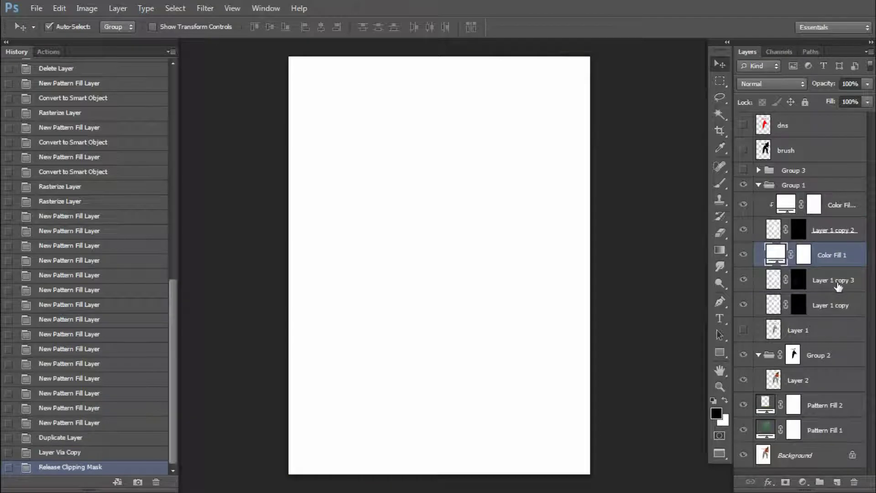
click(836, 283)
shift+click(828, 304)
key(ctrl+e)
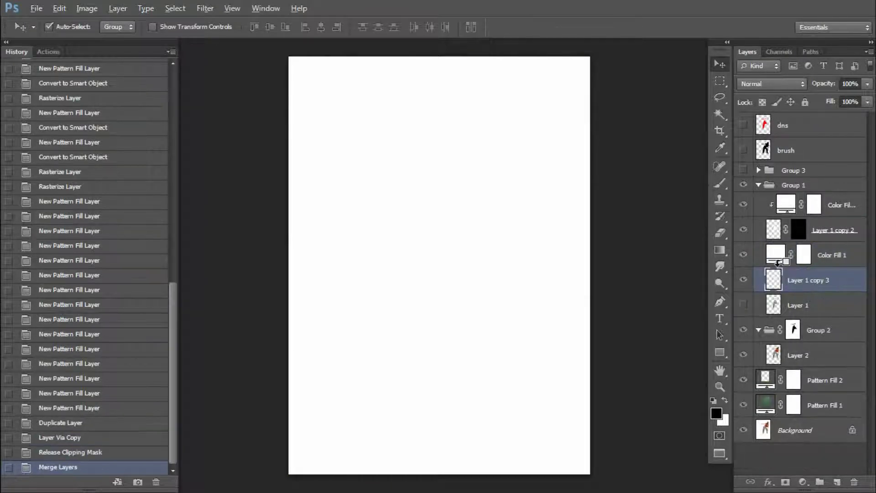
alt+click(796, 267)
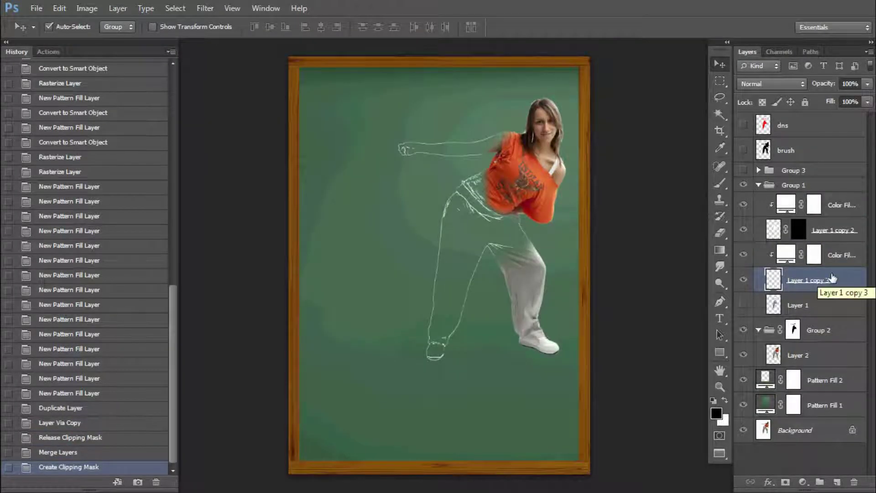
click(839, 255)
key(6)
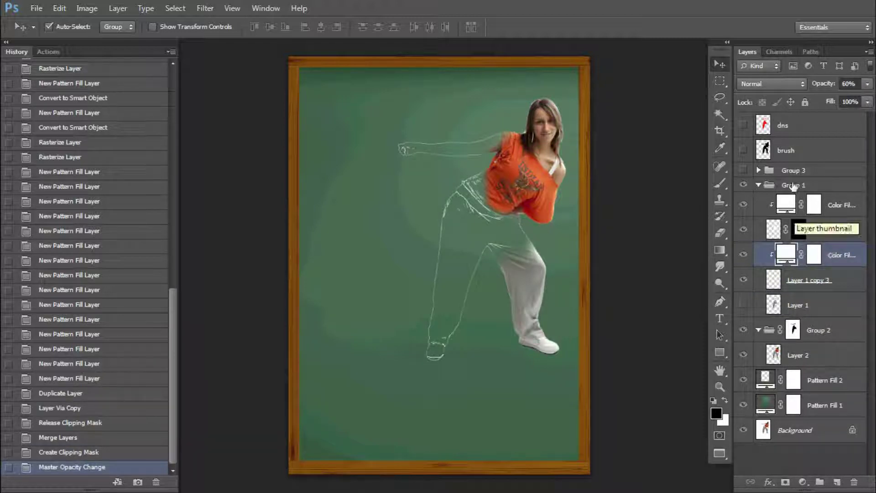
Show Group 3 again with an inverted dancer-outline mask so the chalk formulas surround her
ctrl+click(763, 150)
click(794, 171)
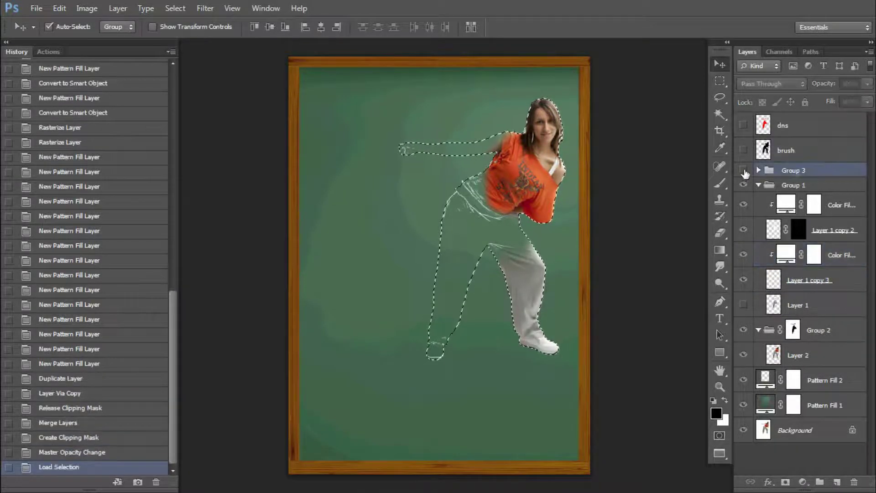
click(743, 169)
click(784, 482)
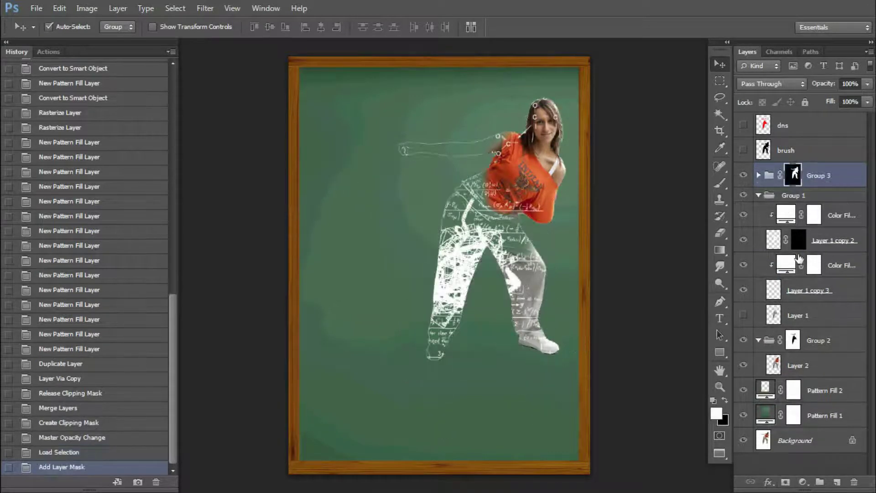
key(ctrl+i)
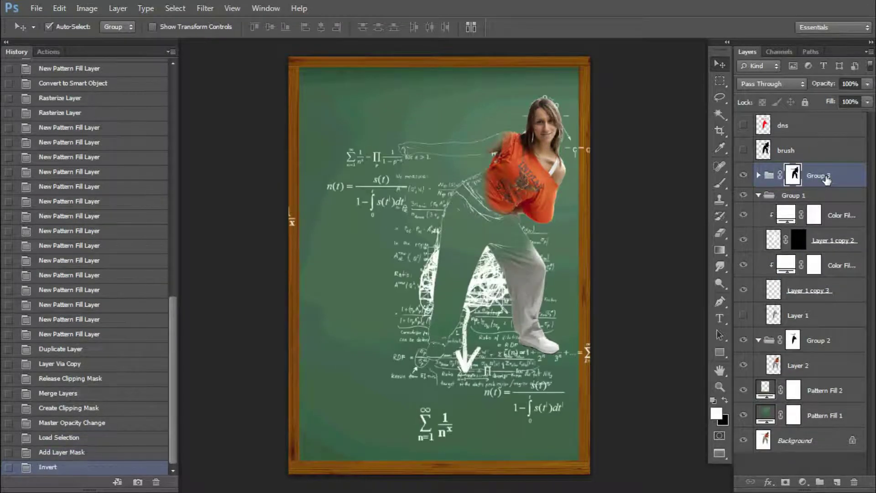
key(x)
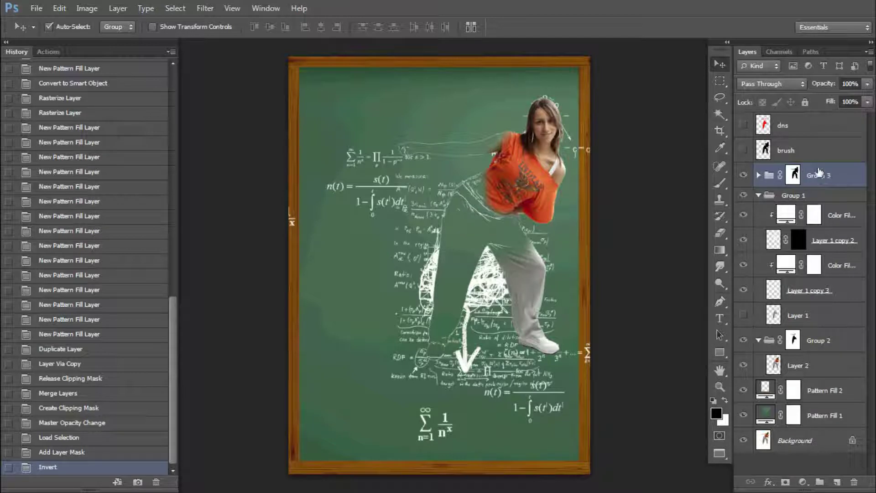
click(818, 419)
Add a Hue/Saturation adjustment clipped to Pattern Fill 1, stepping through its colour ranges
click(796, 483)
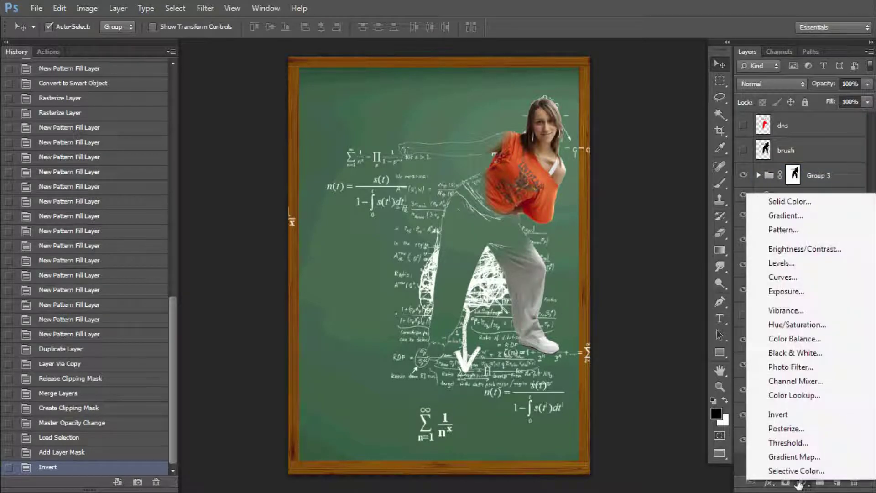
click(789, 324)
click(680, 149)
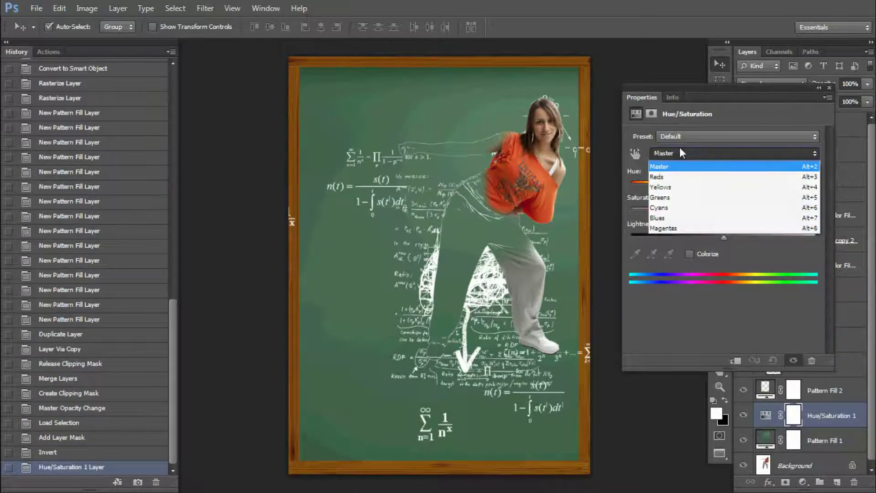
click(702, 166)
key(Down)
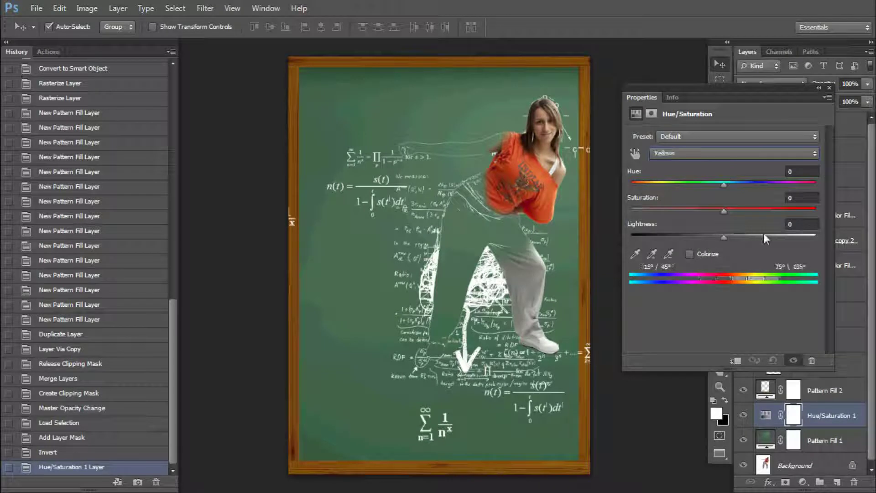
key(Down)
key(Down)
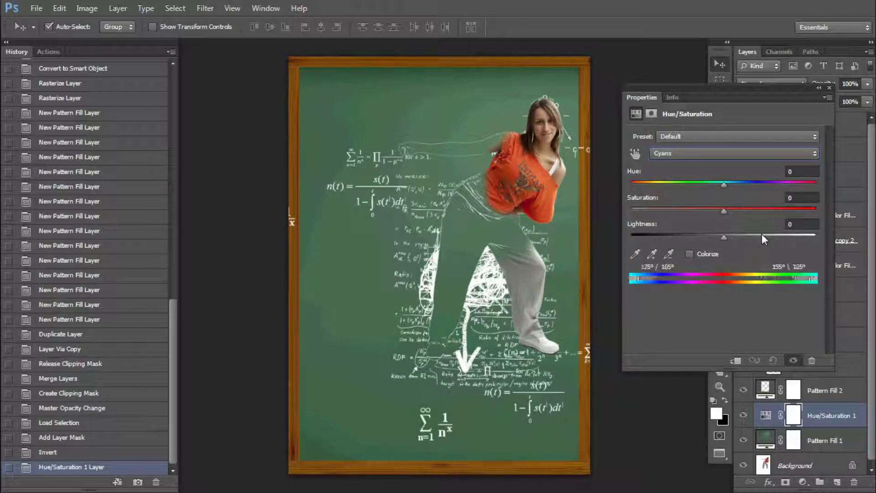
key(Down)
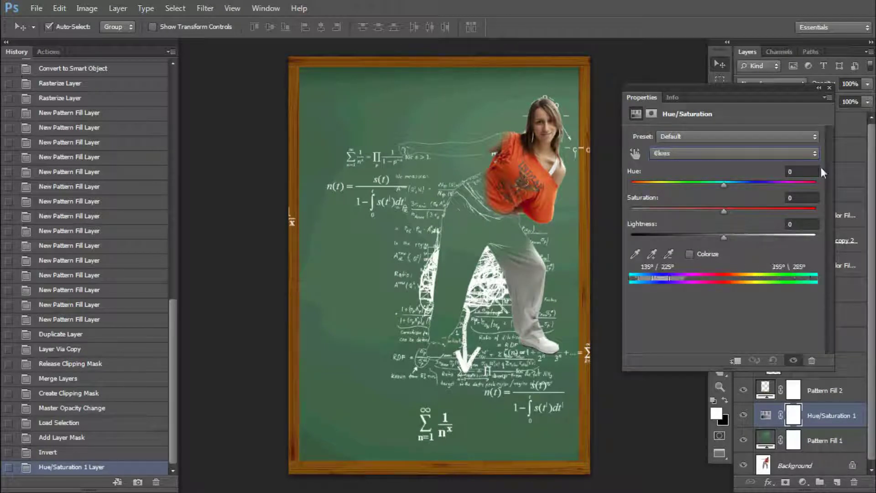
key(Down)
click(830, 89)
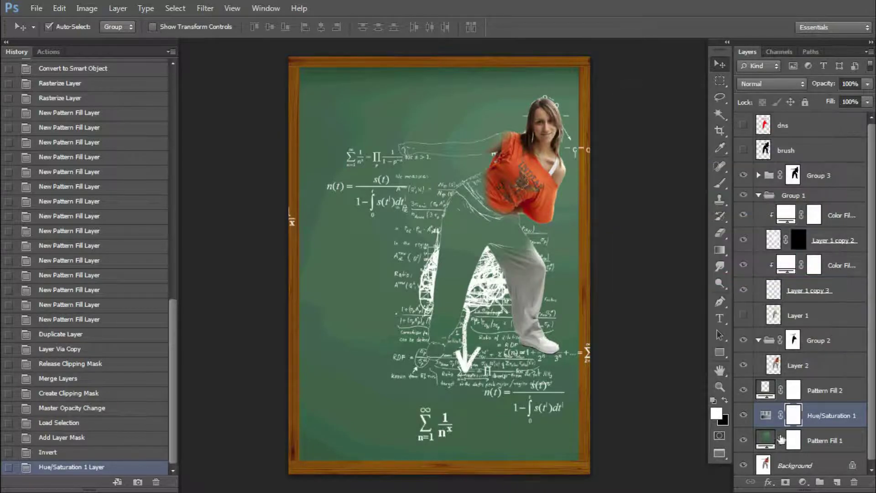
alt+click(768, 428)
alt+click(768, 428)
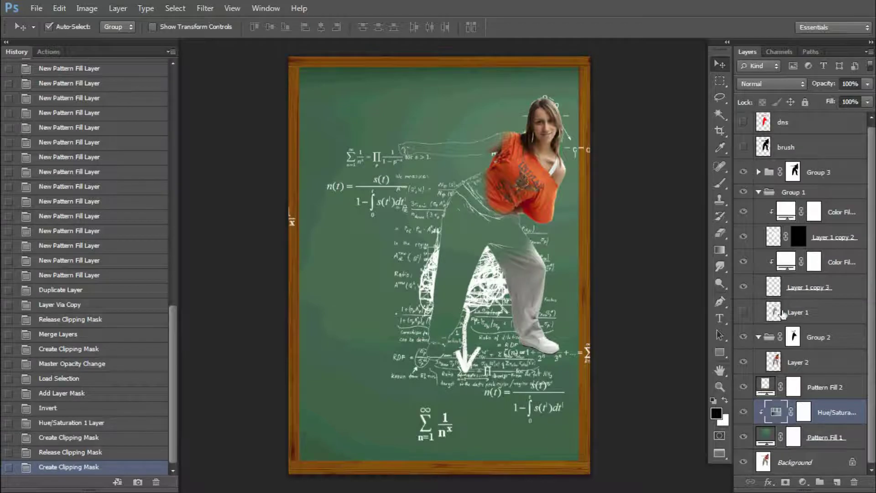
Delete Layer 1 and clip new Hue/Saturation and Exposure adjustments to Layer 2
click(793, 312)
key(Delete)
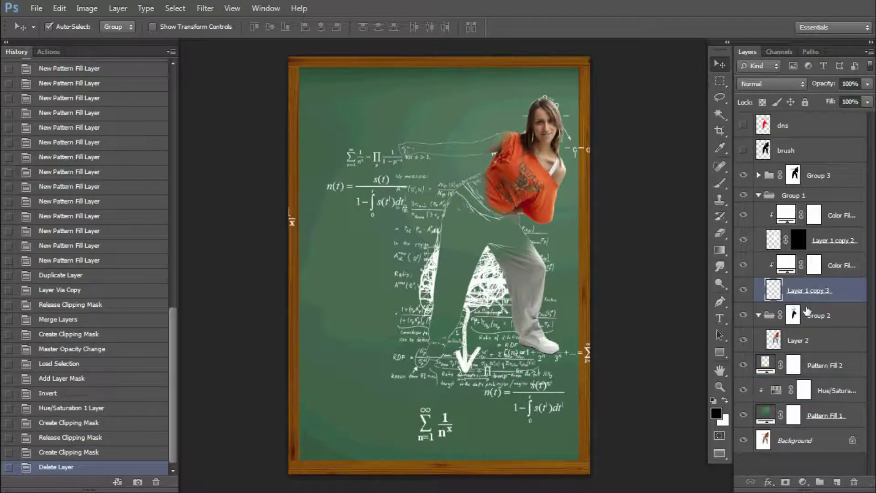
click(796, 340)
click(802, 482)
click(794, 319)
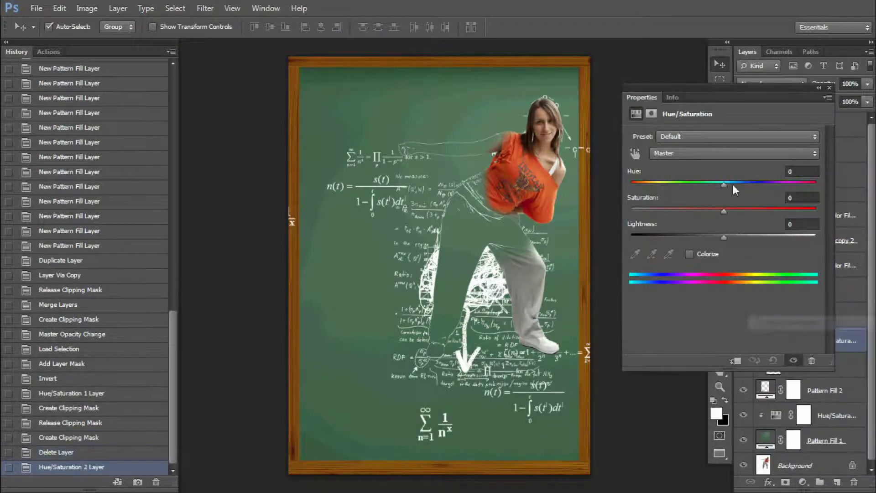
click(829, 87)
click(801, 481)
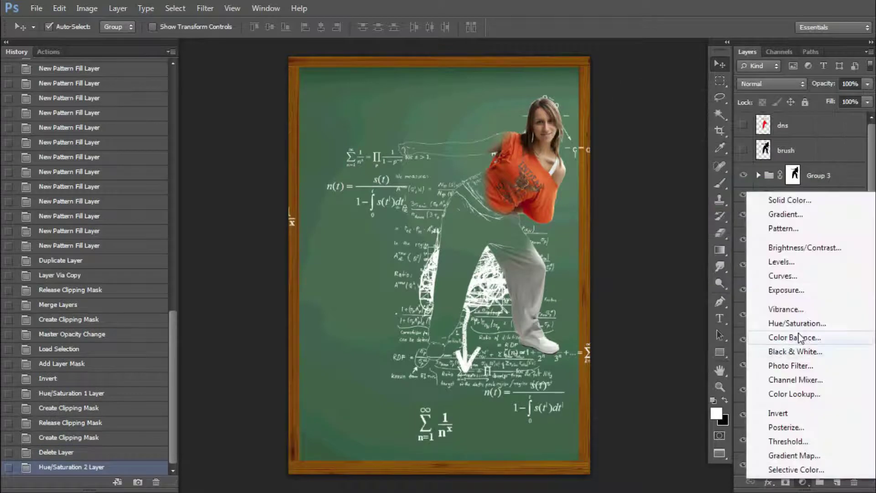
click(792, 290)
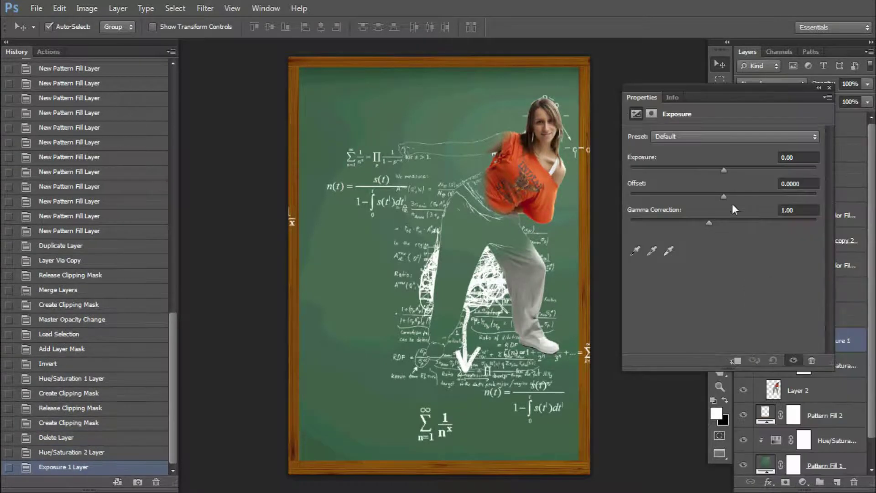
click(829, 88)
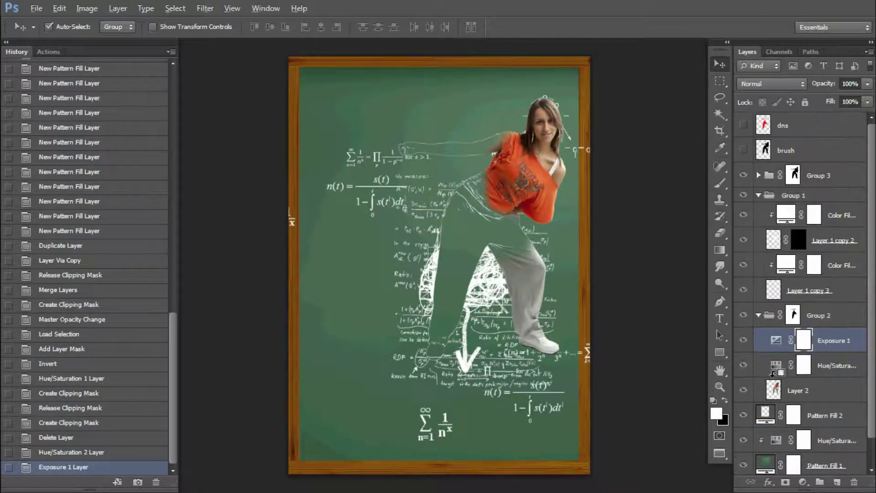
alt+click(777, 358)
key(d)
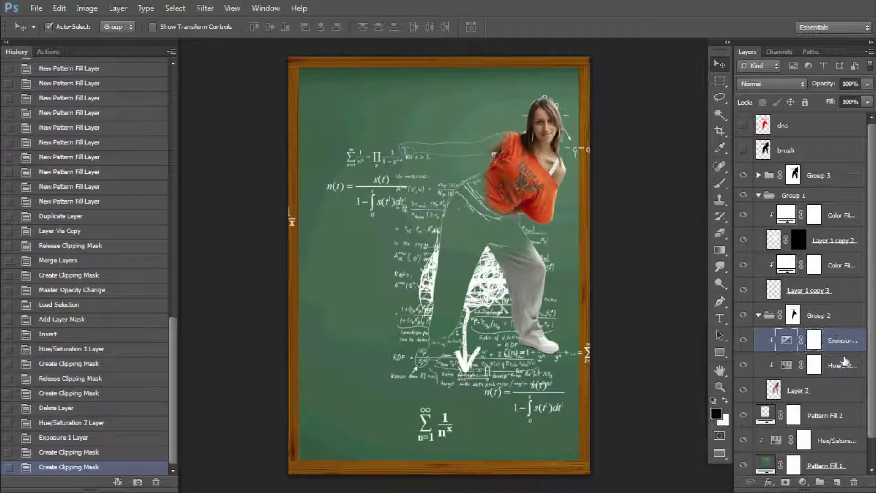
Swap the foreground and background colours and select the Layer 1 copy 3 sketch layer
click(821, 179)
key(x)
scroll(821, 182, down, 1)
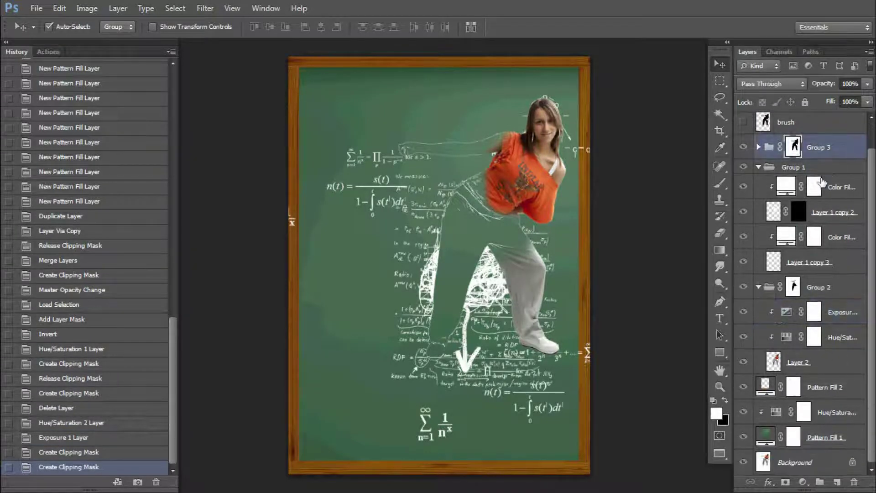
click(810, 262)
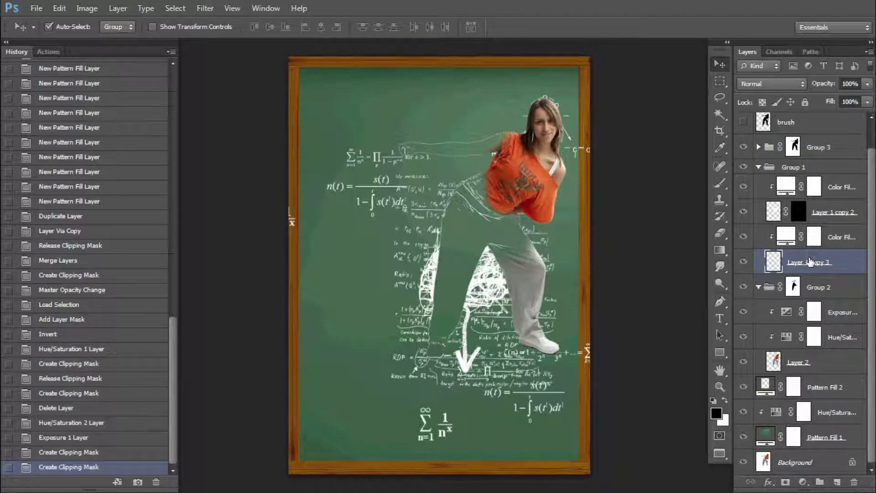
Scale Layer 1 copy 3 to about 104% and set its opacity to 53%, hiding Group 3
key(ctrl+t)
drag(526, 133, 530, 130)
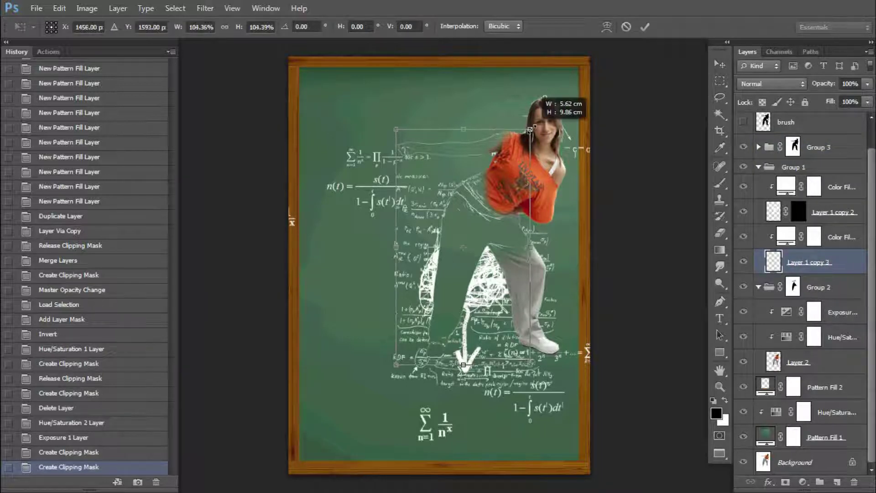
key(Return)
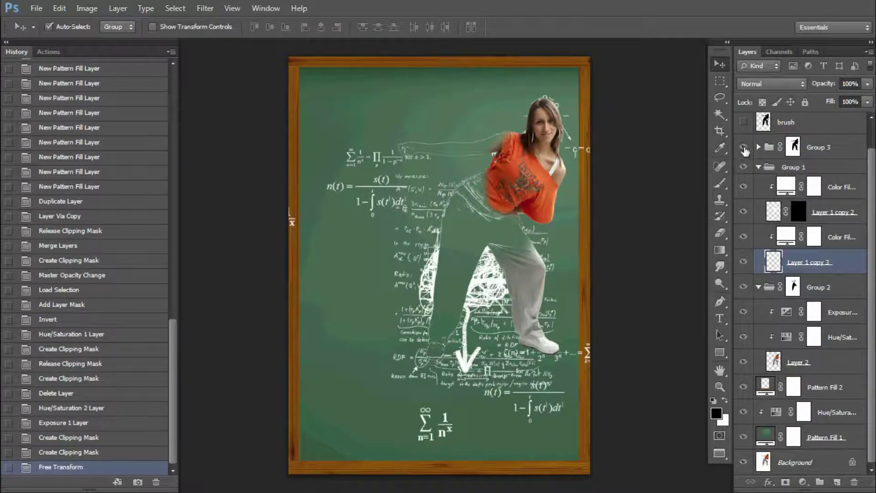
click(743, 147)
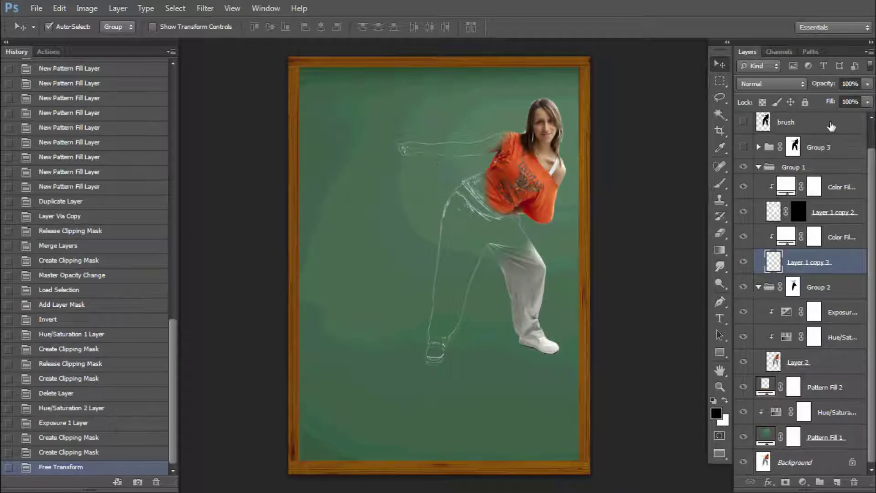
key(5)
key(3)
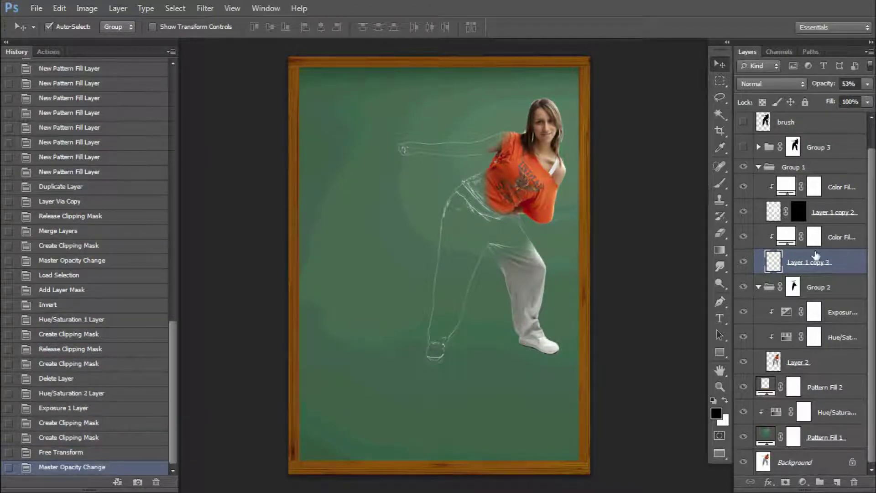
Add a layer mask to Group 1 and move hidden Group 3 below Pattern Fill 2
click(796, 168)
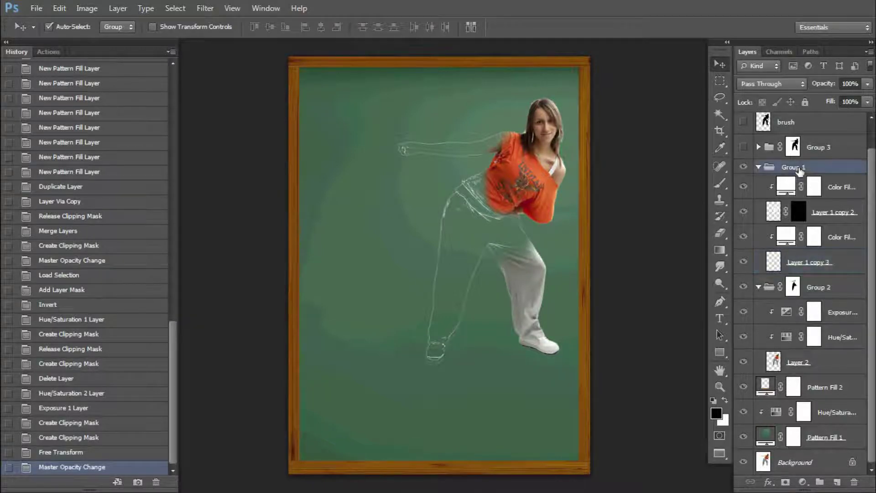
click(785, 481)
click(777, 146)
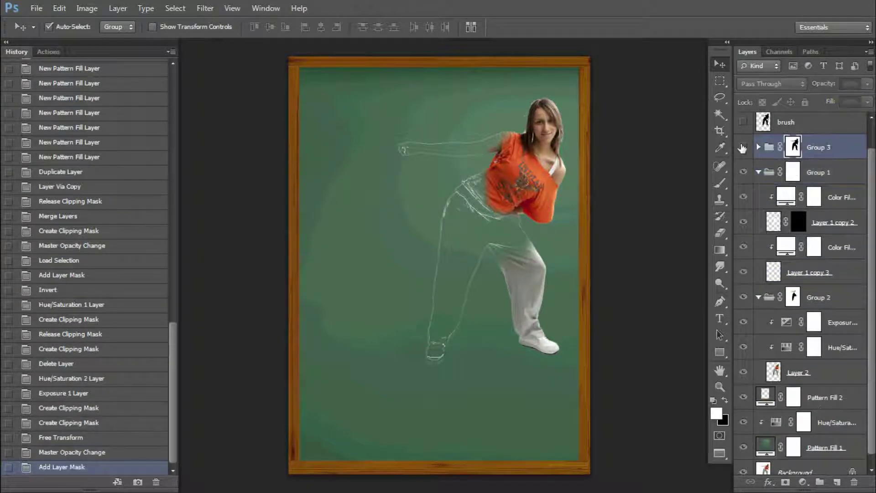
click(743, 147)
mouse_move(832, 147)
mouse_down()
mouse_move(852, 448)
mouse_move(844, 386)
mouse_up()
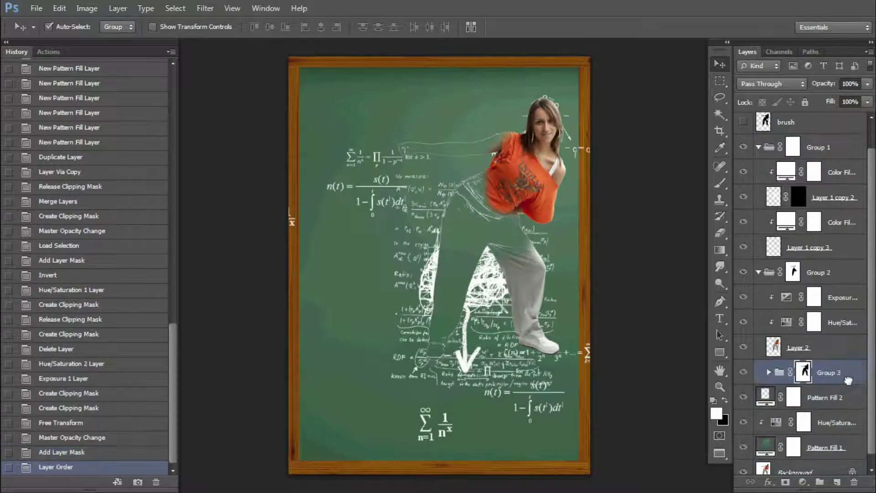
click(744, 373)
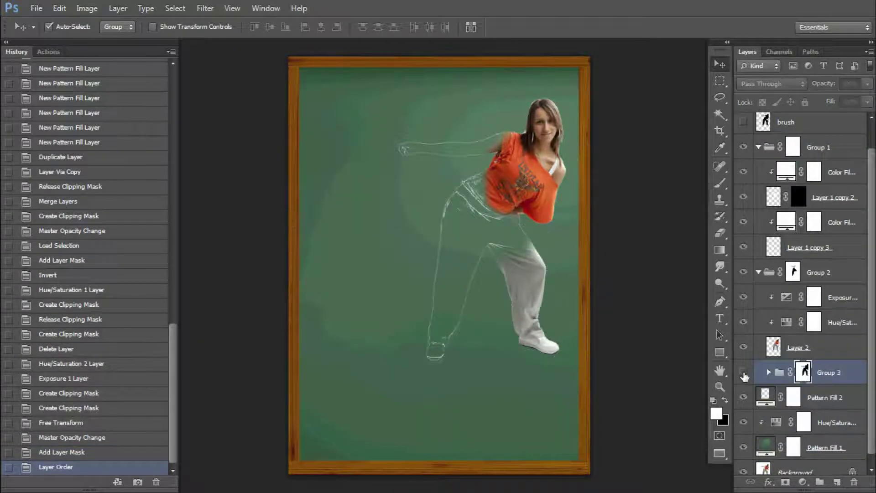
click(832, 355)
drag(828, 372, 846, 402)
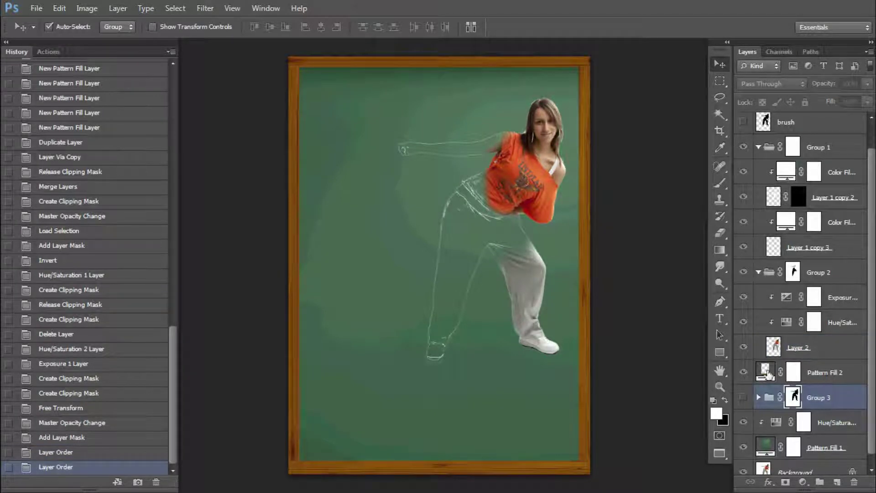
Sharpen the Layer 2 dancer photo with Unsharp Mask at Amount 98% and Radius 3.8 pixels
click(810, 346)
click(175, 8)
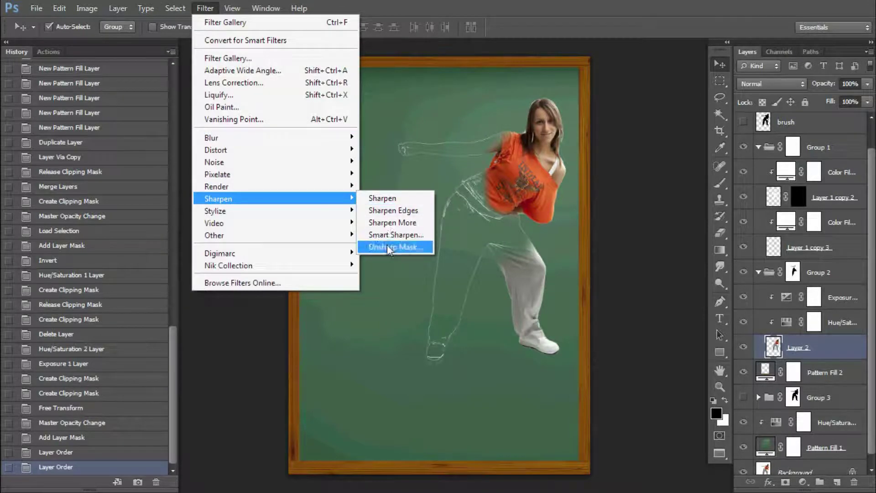
click(387, 246)
text(98)
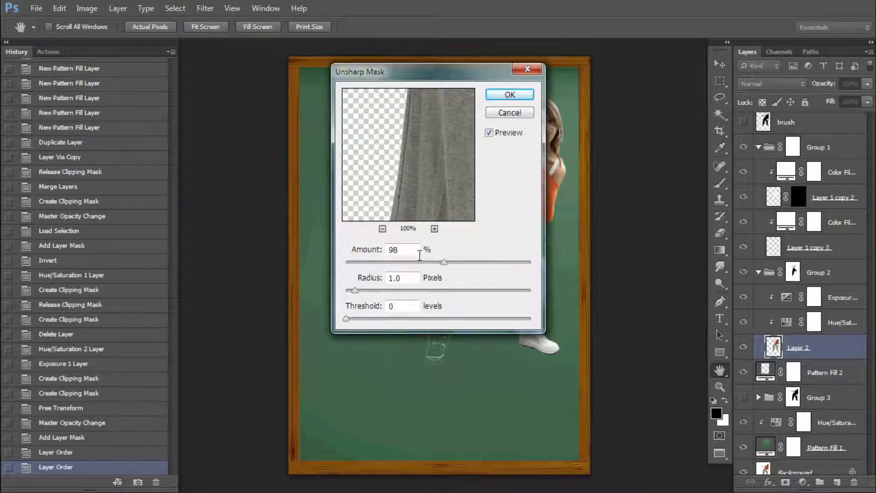
key(Tab)
text(3.8)
drag(471, 77, 269, 103)
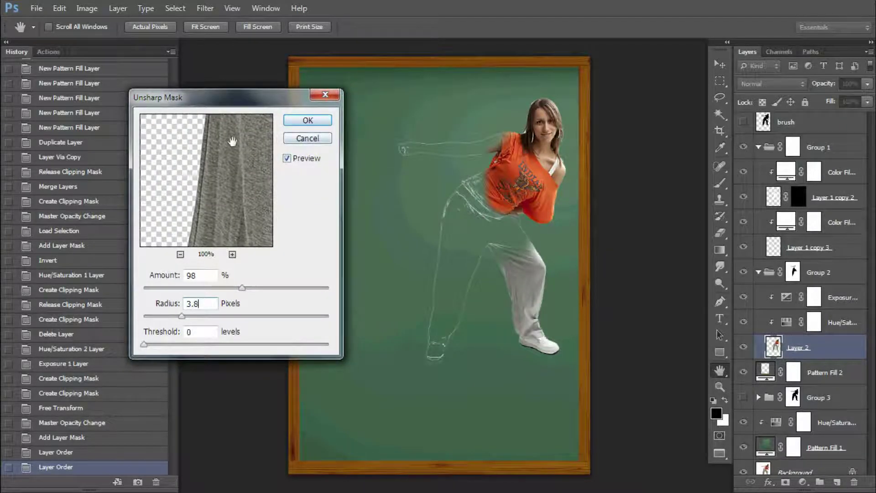
drag(234, 141, 237, 219)
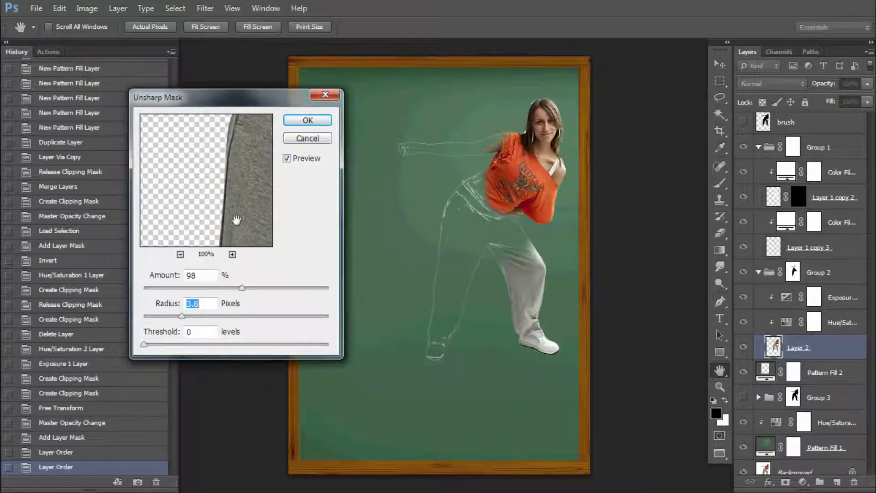
click(308, 120)
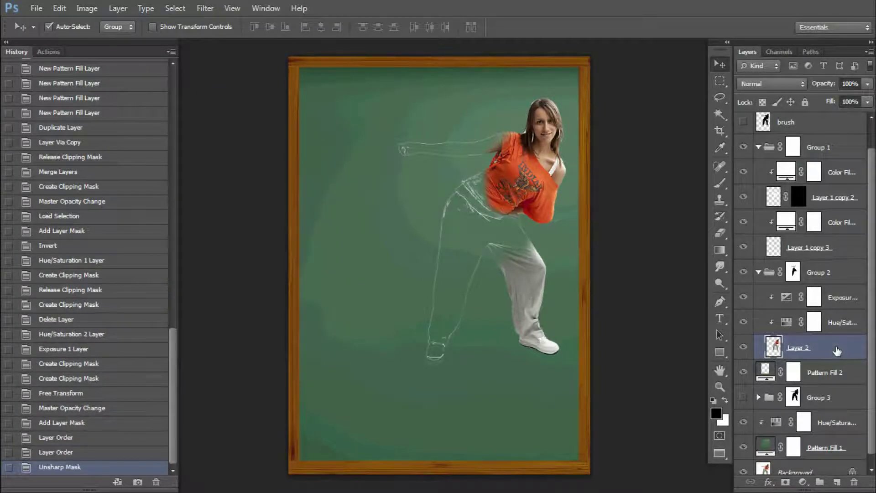
Duplicate Layer 1 copy 3 and merge the copies into Layer 1 copy 4
scroll(836, 350, up, 2)
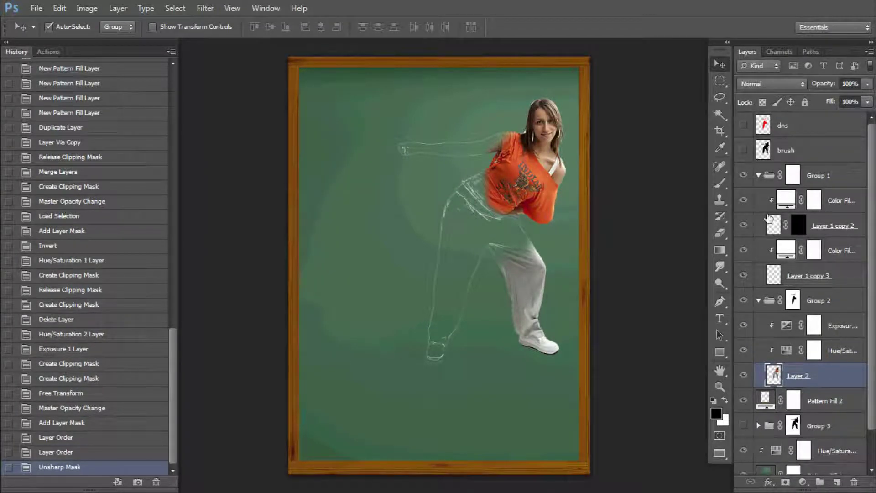
click(834, 227)
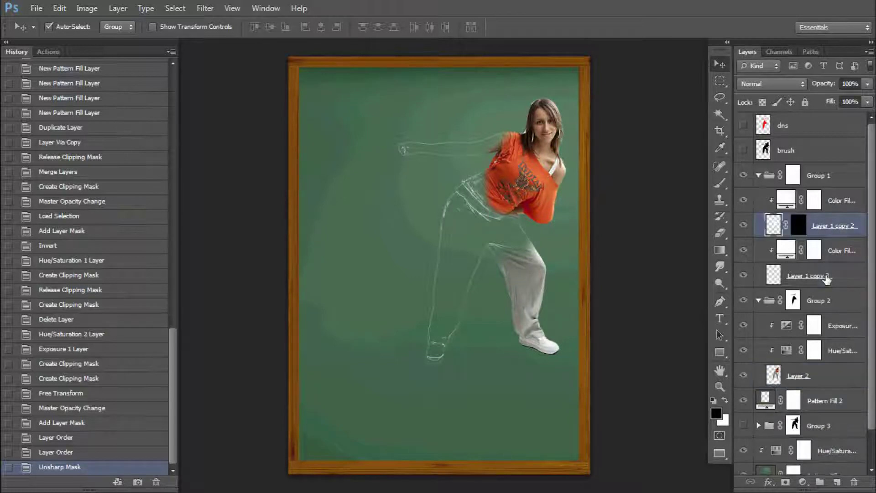
click(826, 276)
key(ctrl+j)
key(ctrl+j)
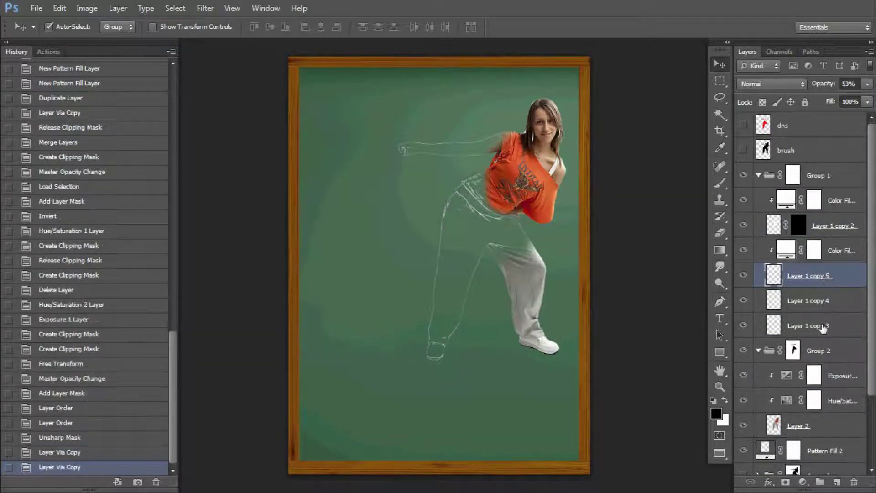
click(823, 326)
shift+click(817, 308)
key(ctrl+e)
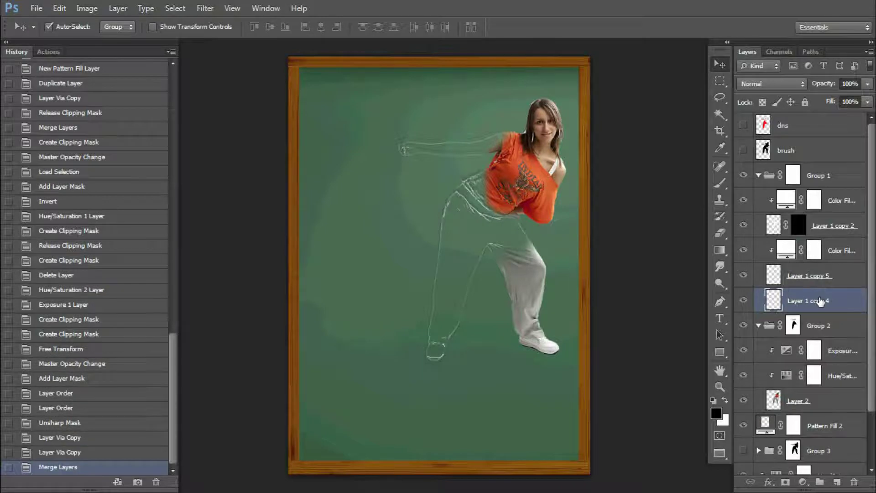
Clip a Color Fill onto Layer 1 copy 4, set the layer to 40% opacity, and collapse Group 2
scroll(816, 292, down, 3)
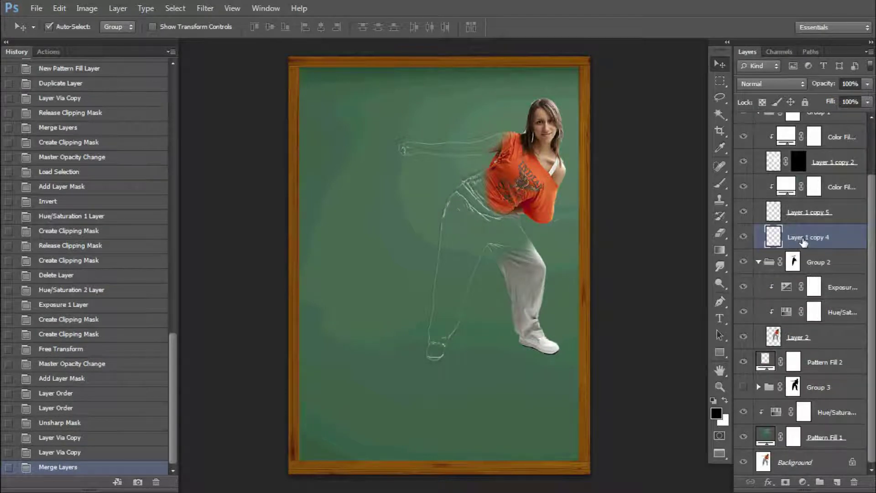
scroll(805, 242, up, 1)
drag(832, 201, 843, 237)
alt+click(778, 264)
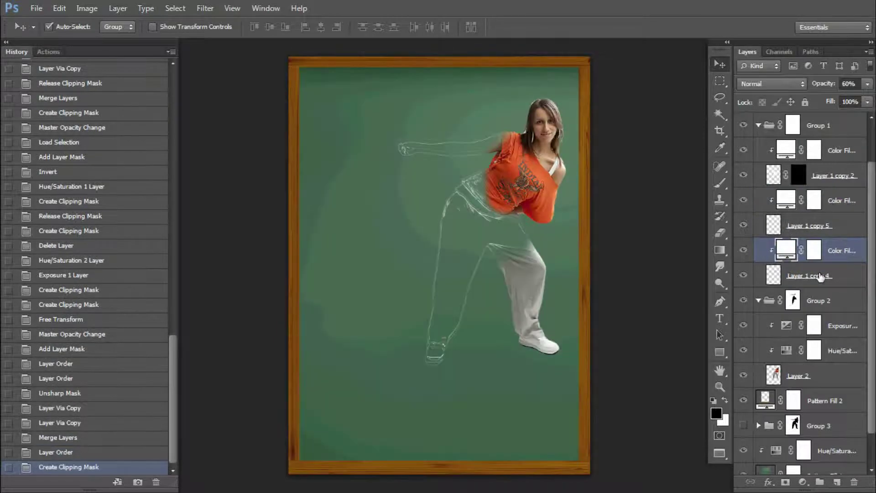
drag(867, 84, 869, 94)
click(823, 269)
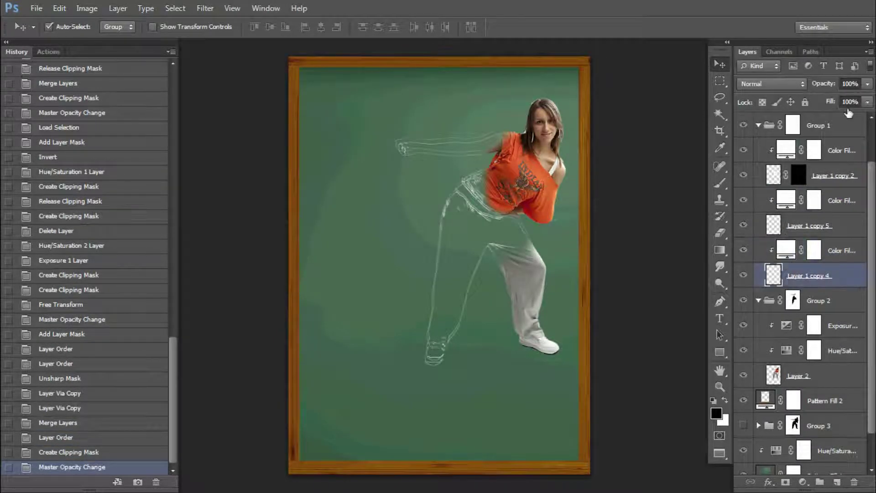
key(4)
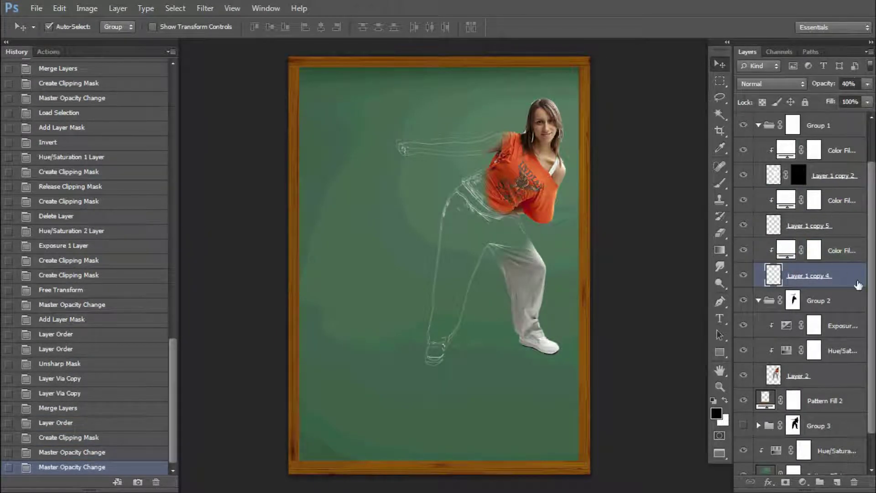
click(758, 300)
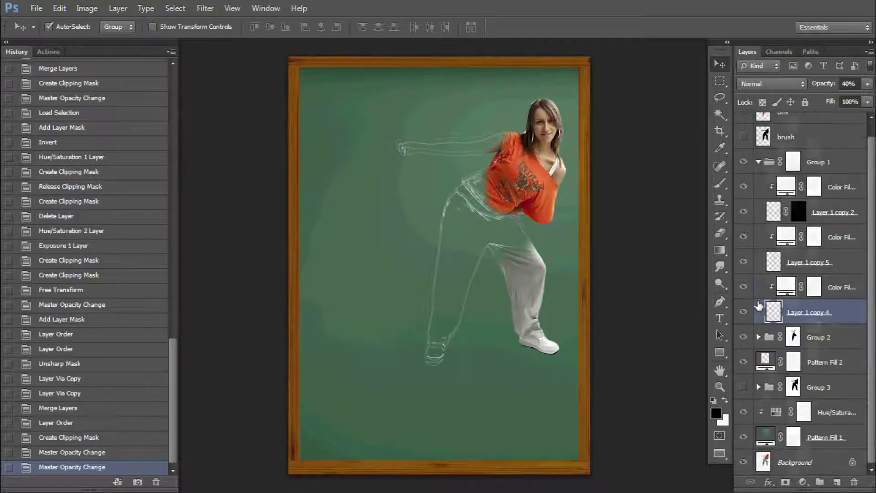
Delete the layer masks from Pattern Fill 1, Hue/Saturation 1, Pattern Fill 2 and Hue/Saturation 2
click(758, 161)
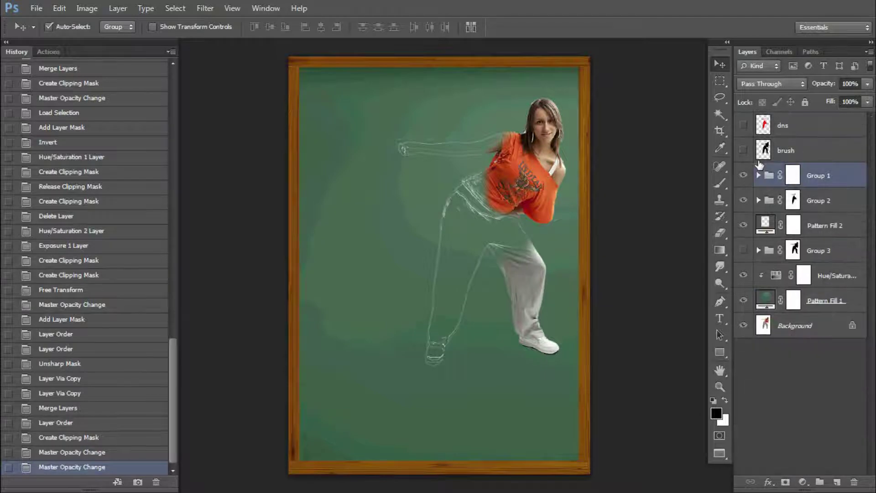
click(842, 277)
click(828, 176)
click(793, 300)
drag(793, 300, 857, 478)
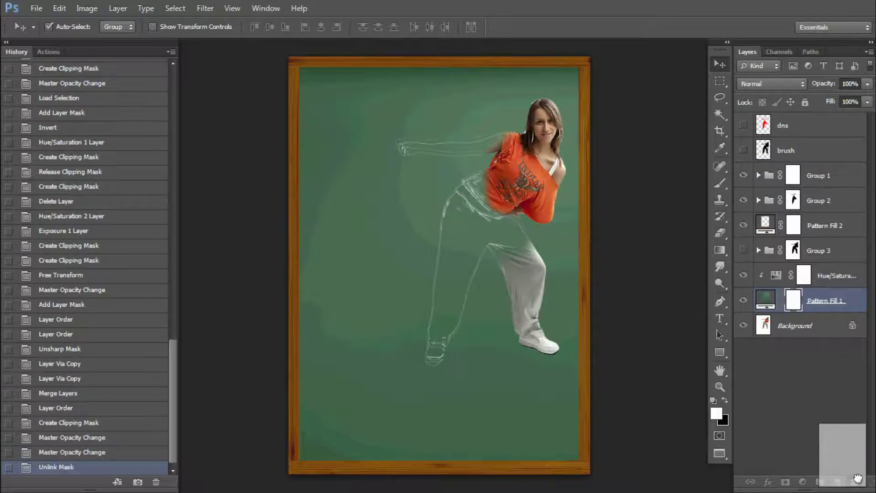
click(408, 203)
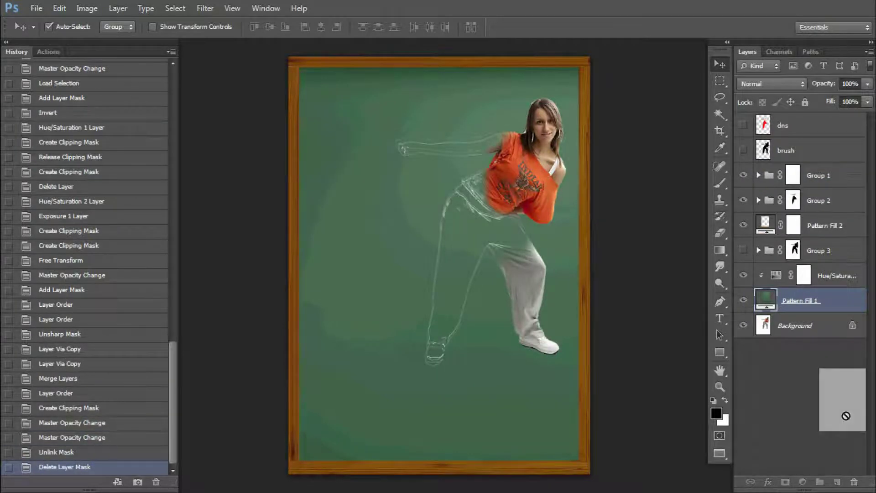
drag(845, 415, 853, 482)
click(410, 202)
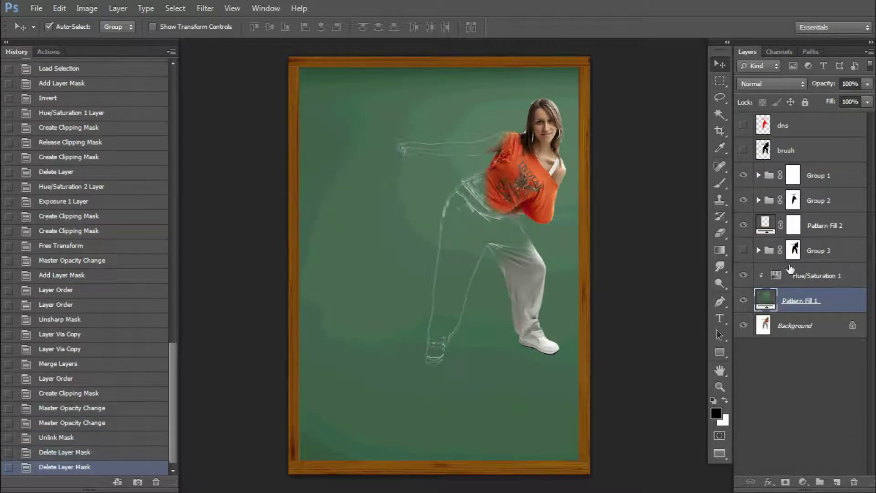
click(821, 276)
drag(793, 225, 854, 483)
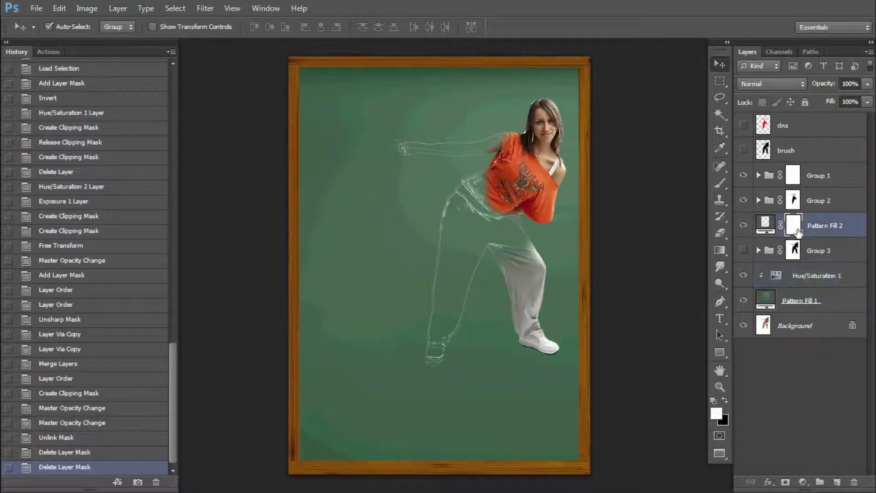
click(407, 198)
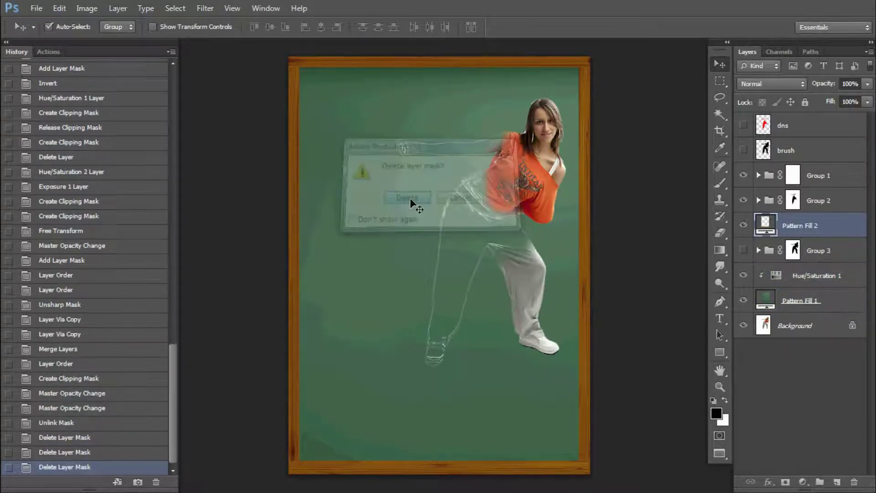
click(759, 200)
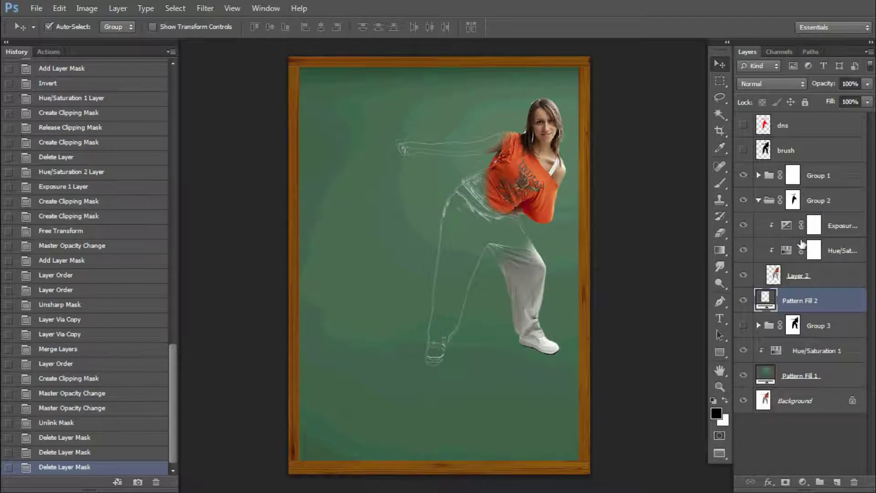
drag(811, 254, 855, 477)
key(Return)
key(Return)
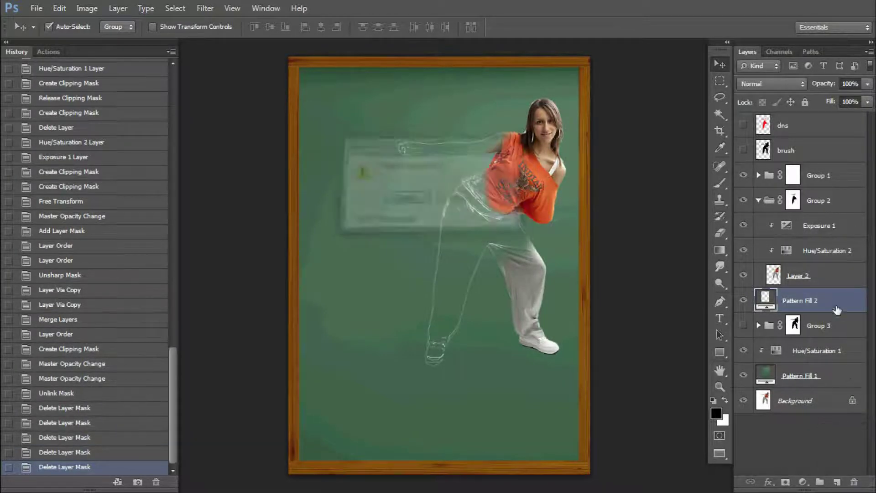
Move Pattern Fill 2 just below the brush layer and rename Group 3 to 'Table'
key(ctrl+shift+bracketright)
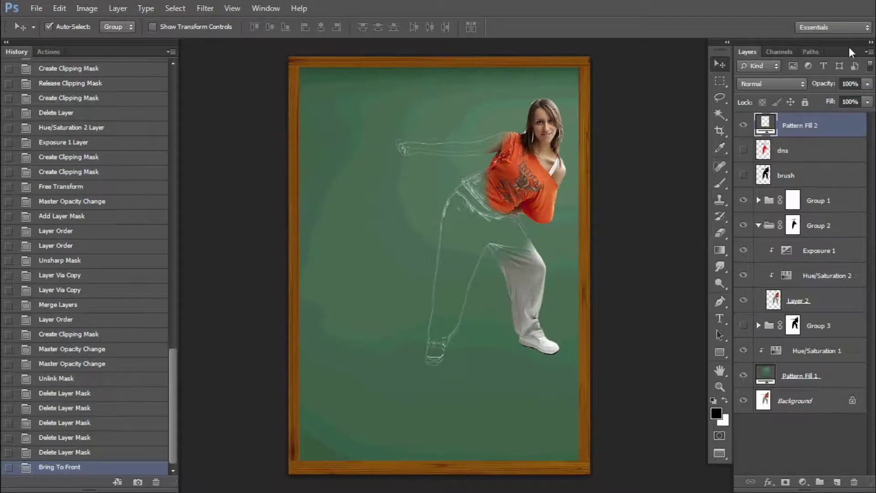
drag(831, 135, 828, 187)
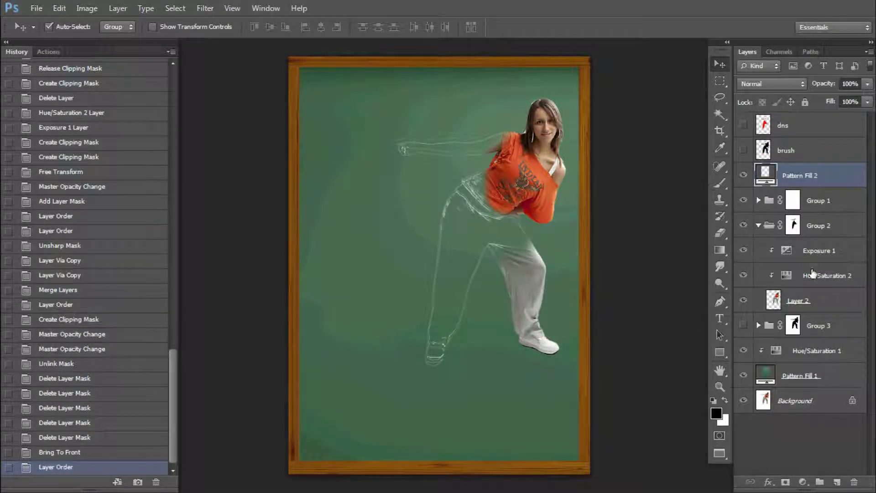
click(818, 299)
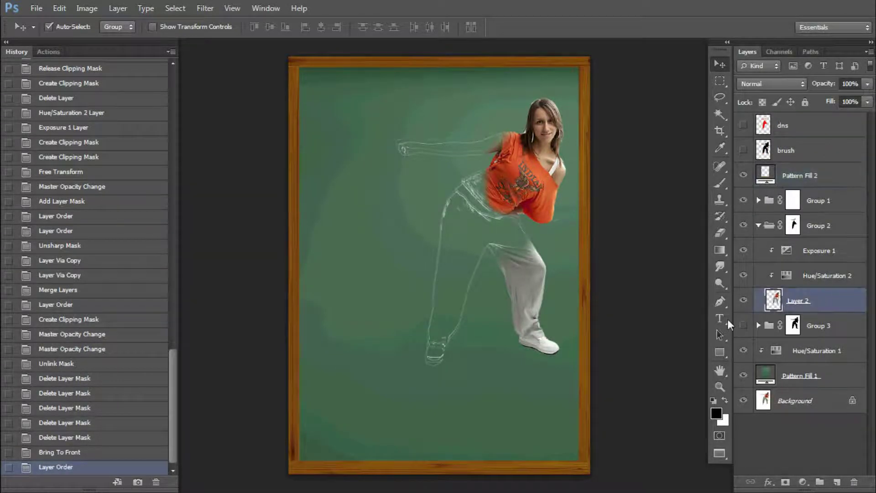
double_click(813, 327)
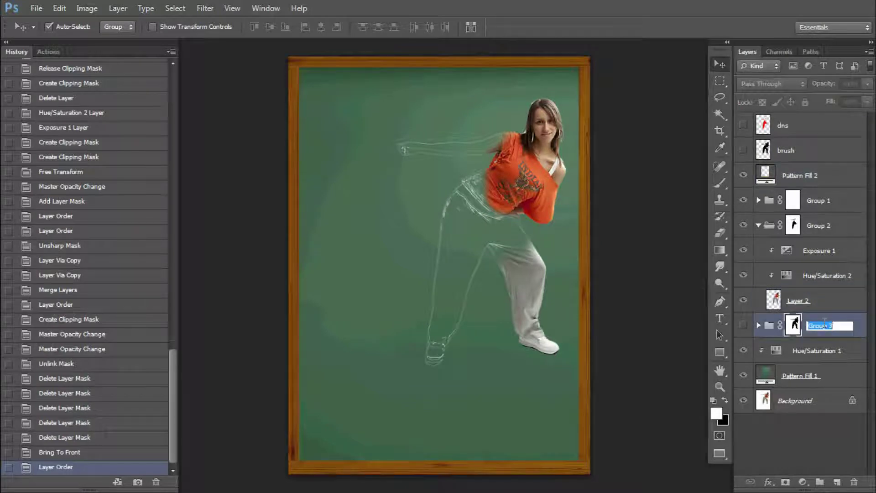
text(Table)
key(Return)
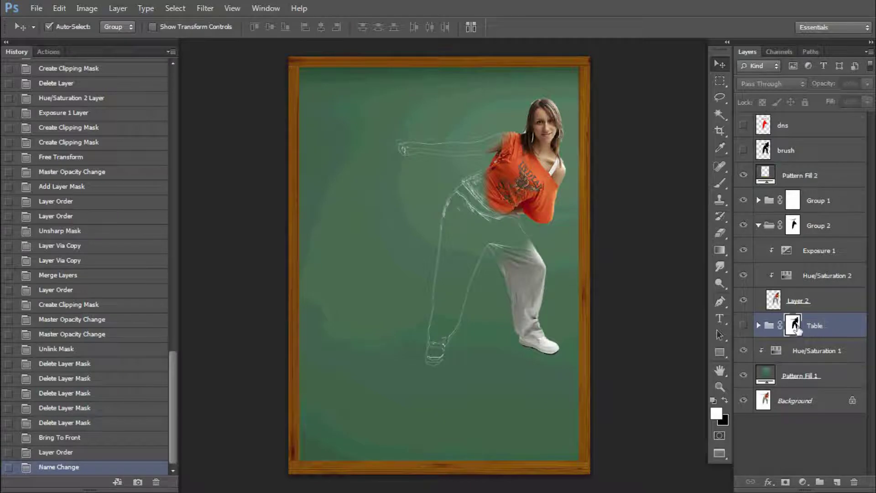
Replace the Table group's mask with an inverted mask from the dancer's outline
drag(797, 330, 854, 481)
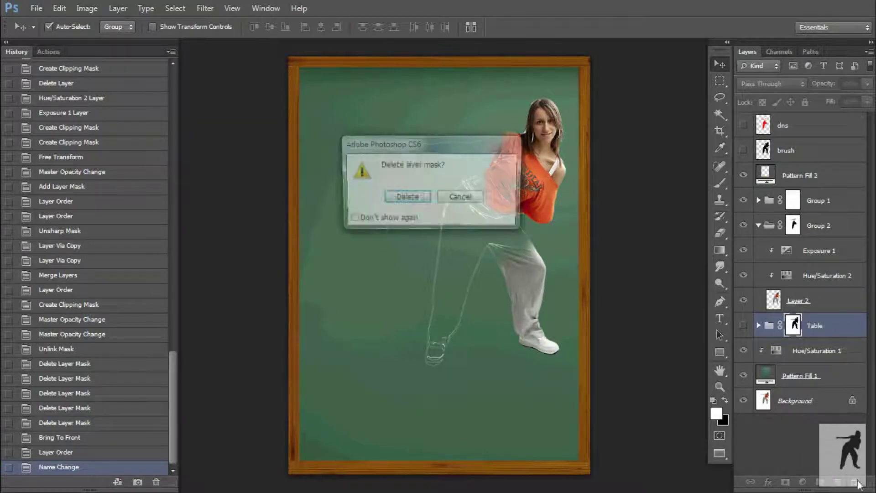
click(406, 197)
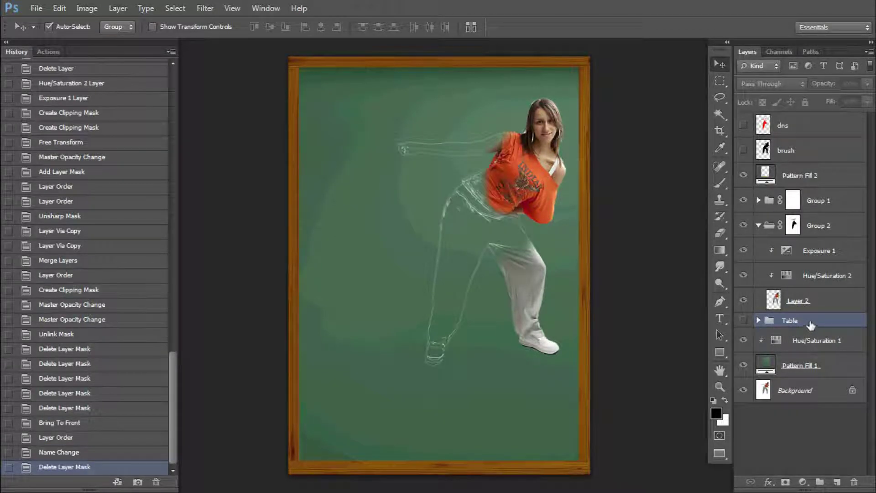
ctrl+click(773, 300)
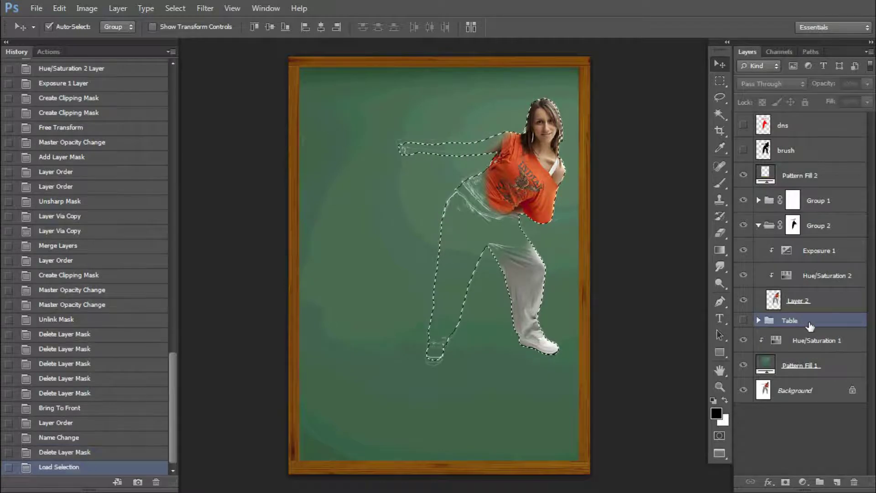
click(785, 482)
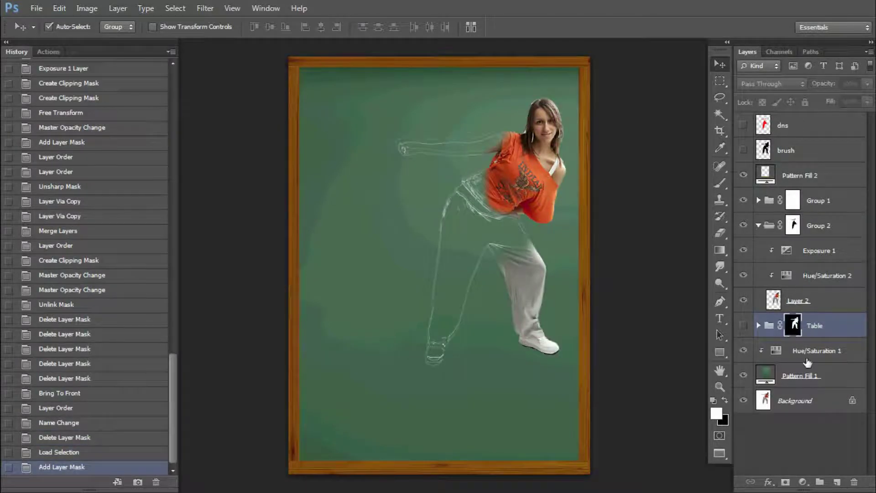
key(ctrl+i)
key(x)
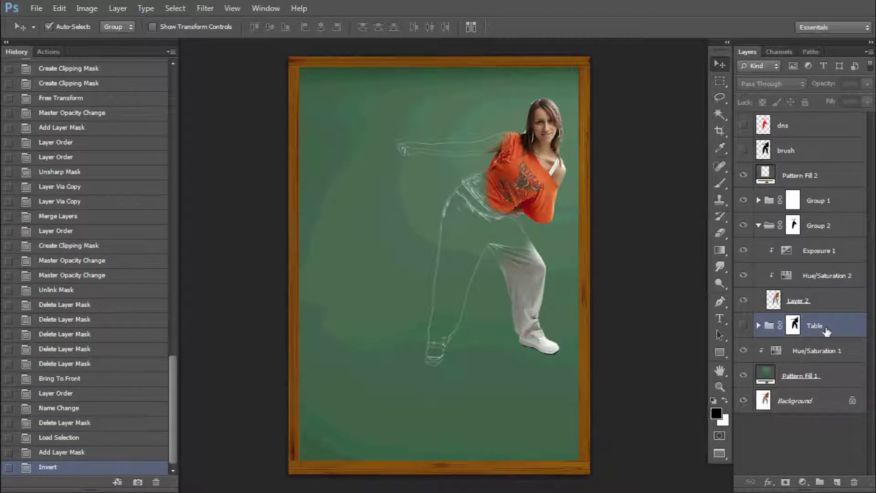
Rename Group 1 with 'the chalk object' and Group 2 to 'Adjusting the color of the object'
click(758, 200)
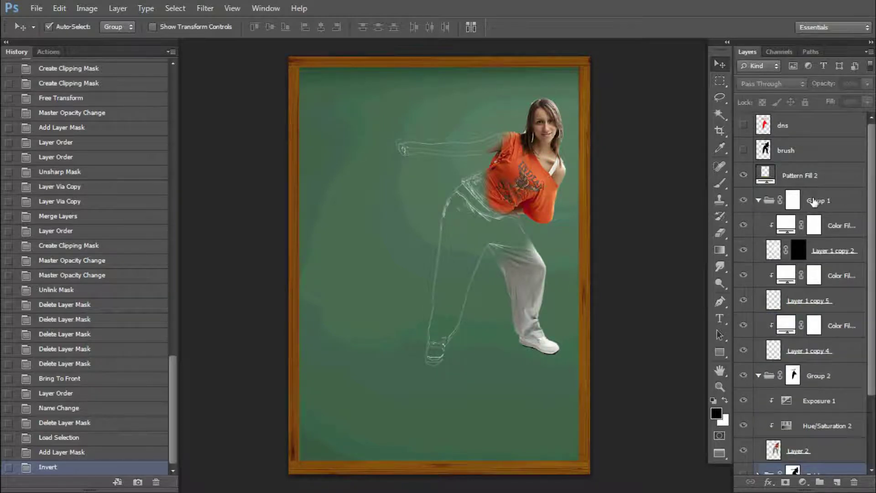
double_click(816, 200)
text(the chalk object)
key(Return)
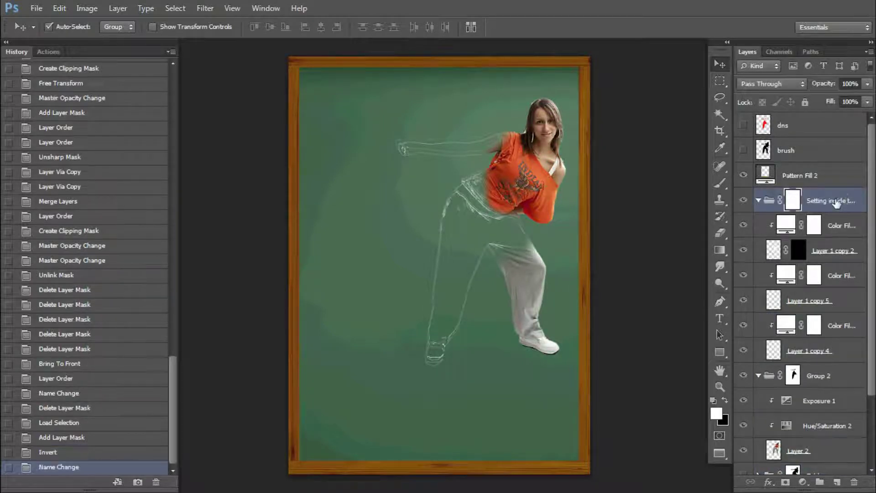
click(758, 200)
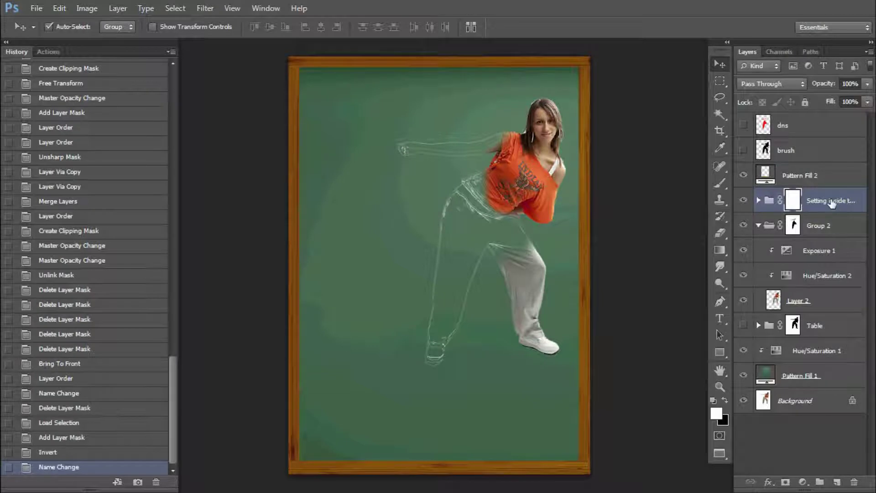
double_click(819, 225)
text(color of the object)
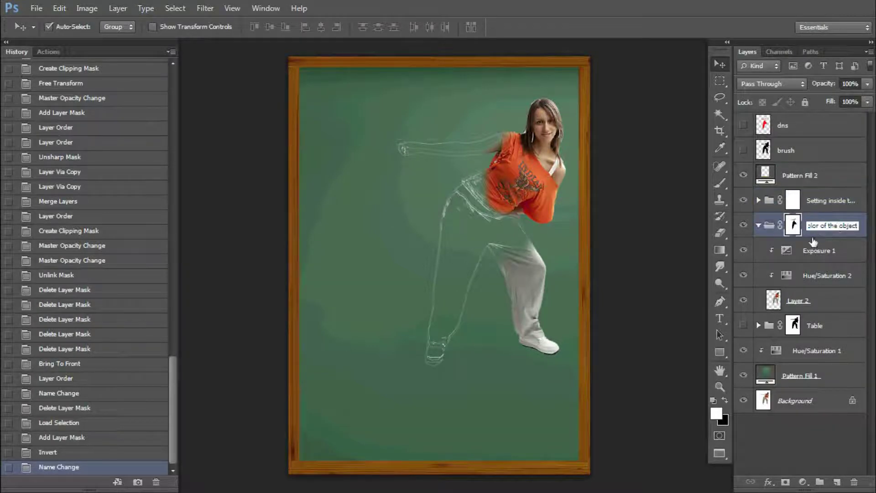
key(Return)
Expand the sketch-lines group to show its colour fills and Layer 1 copy layers
click(837, 206)
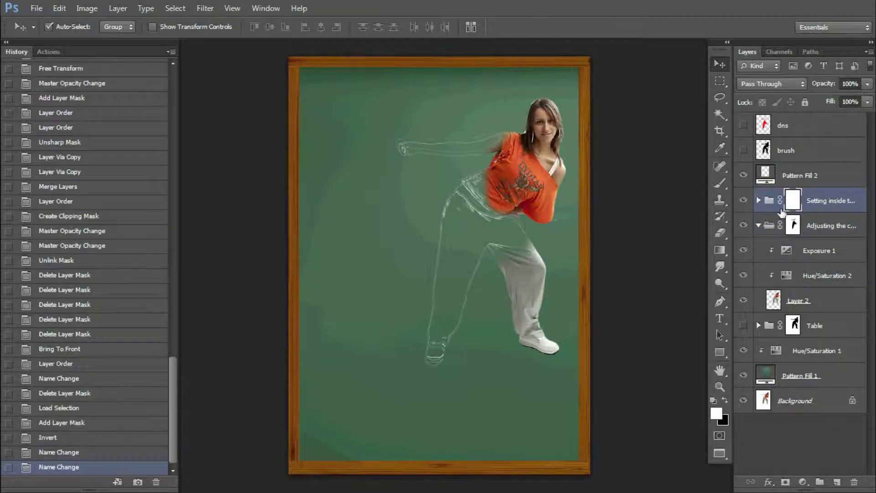
click(759, 200)
scroll(804, 228, down, 3)
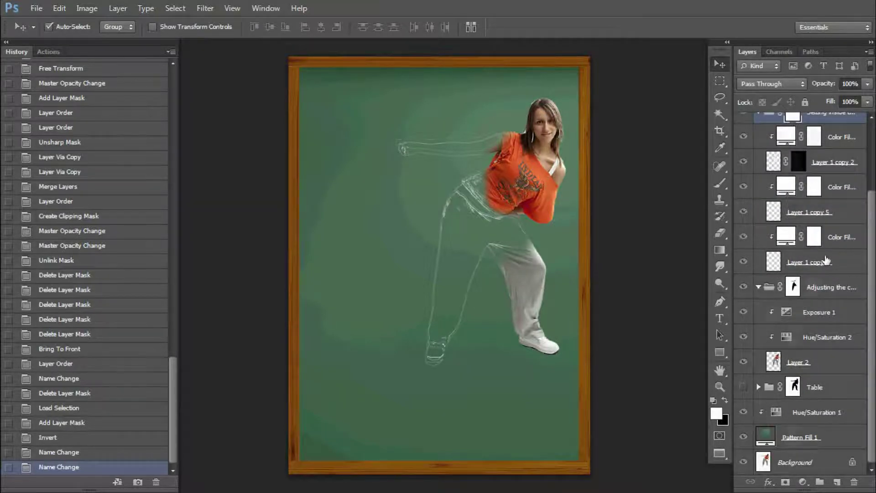
scroll(812, 238, up, 3)
click(774, 176)
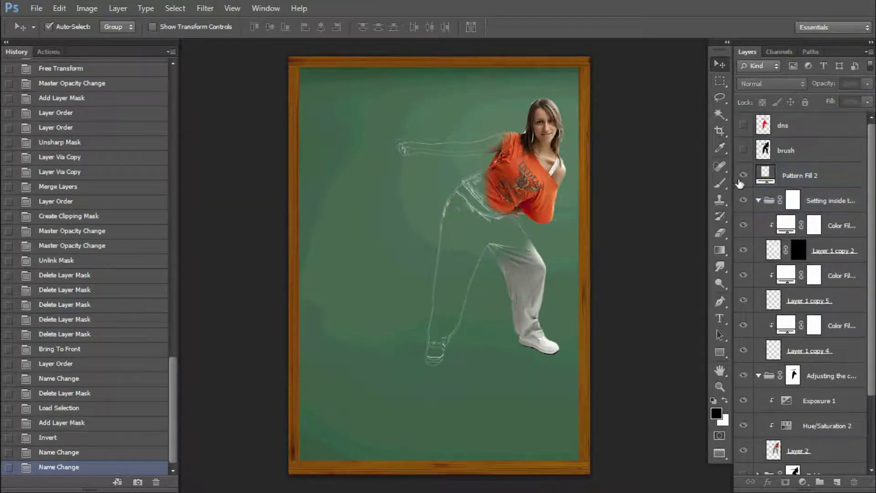
Label Pattern Fill 2 red and the sketch group yellow, then collapse the photo-adjustment group
right_click(743, 176)
click(757, 235)
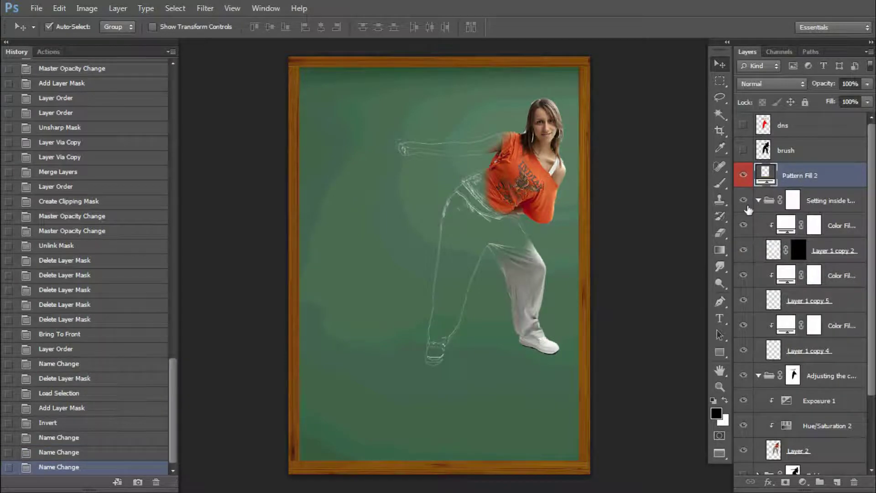
right_click(748, 210)
click(757, 290)
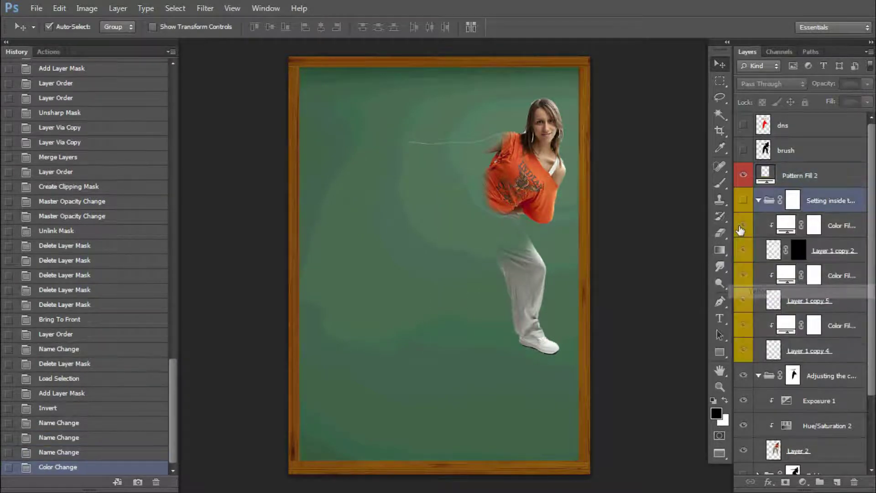
click(741, 228)
scroll(821, 210, down, 2)
scroll(807, 247, down, 1)
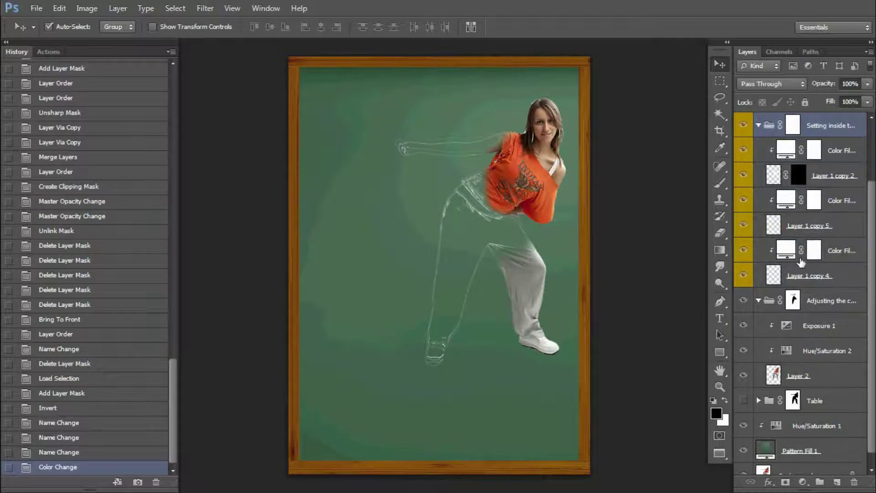
click(758, 306)
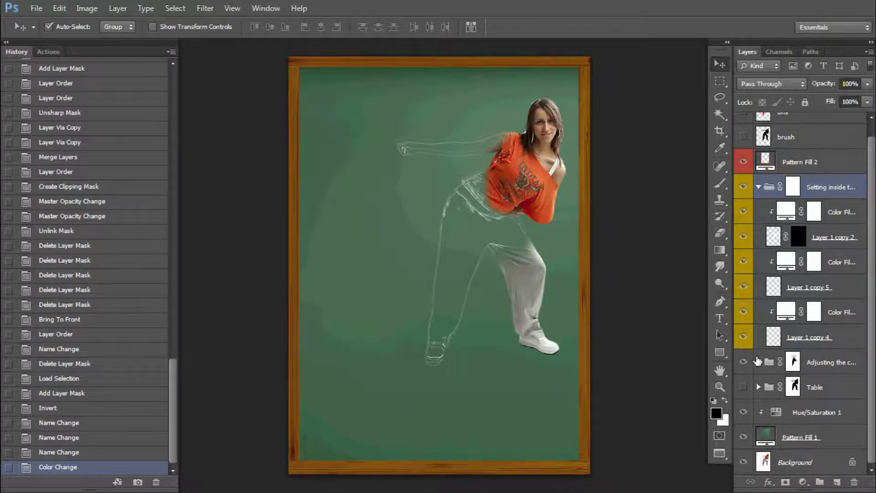
click(748, 369)
Label the photo-adjustment group green and Table yellow, and relabel the sketch group orange
right_click(748, 371)
click(755, 313)
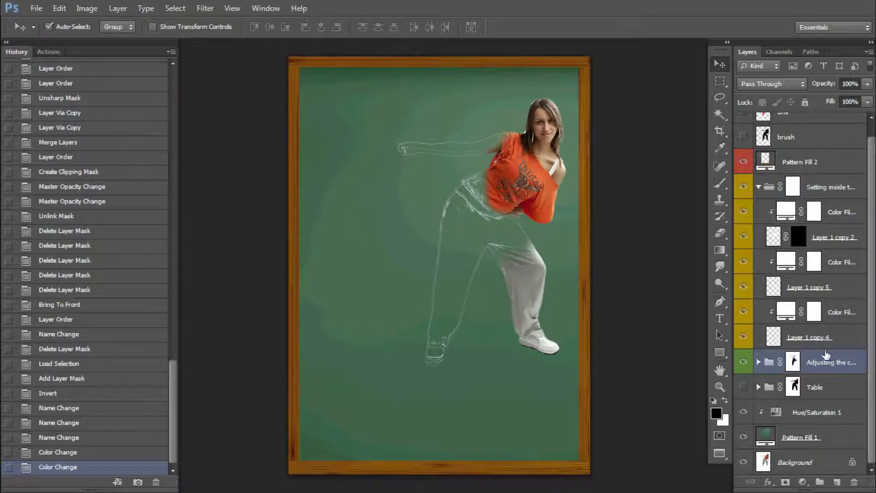
right_click(743, 387)
click(759, 325)
right_click(748, 186)
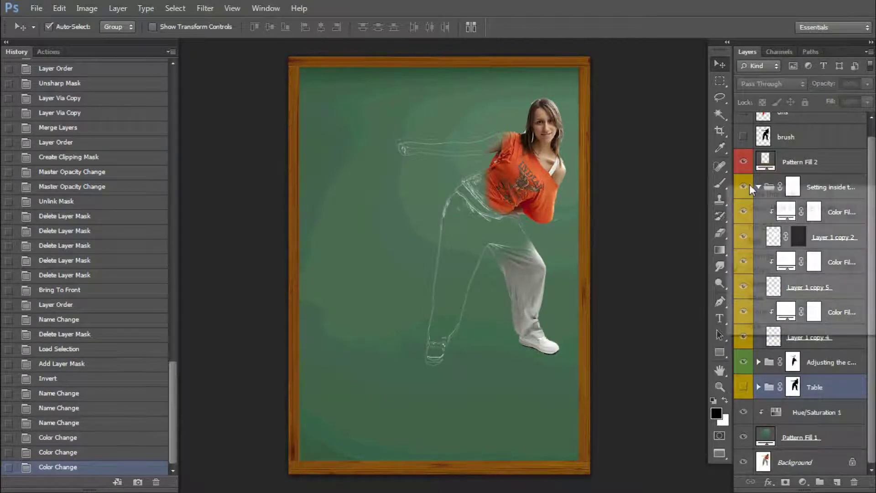
click(781, 258)
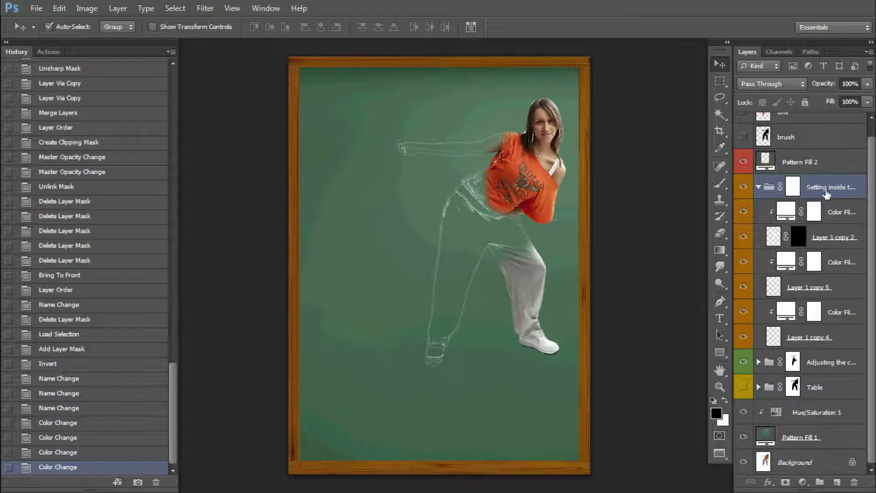
Delete Layer 1 copy 4 with its colour fill, then duplicate Layer 1 copy 5 twice
click(839, 292)
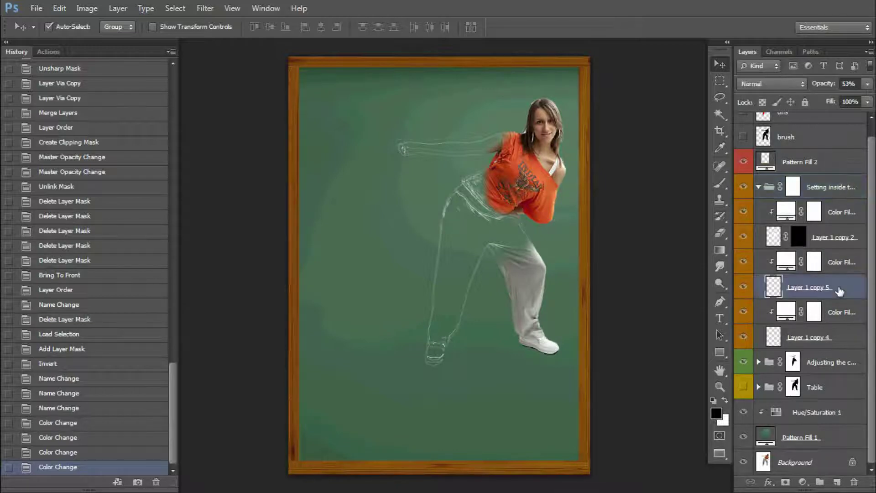
click(824, 337)
ctrl+click(842, 312)
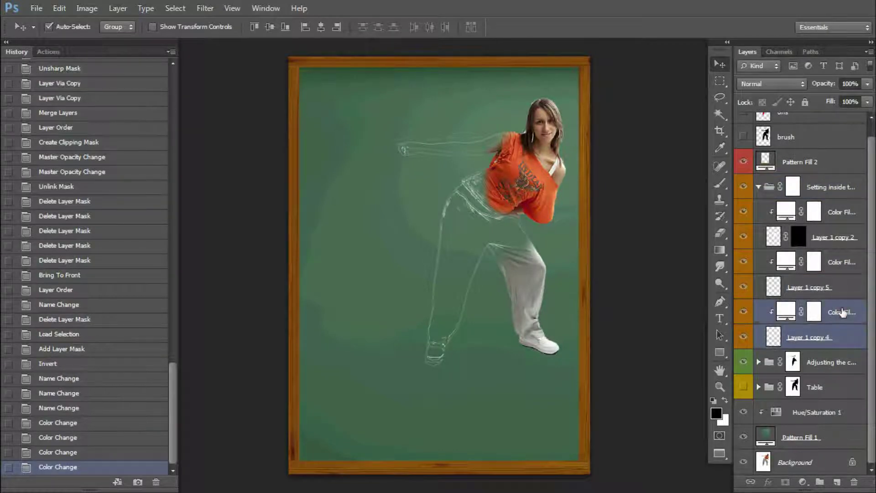
key(Delete)
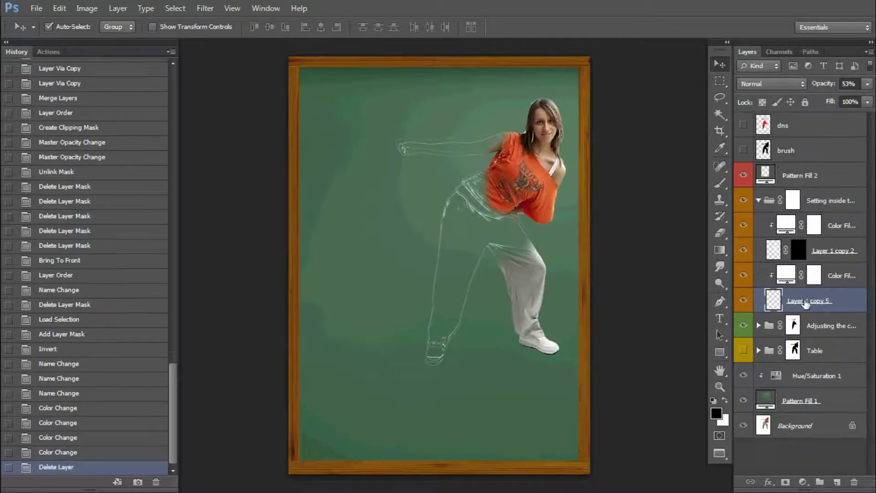
key(ctrl+j)
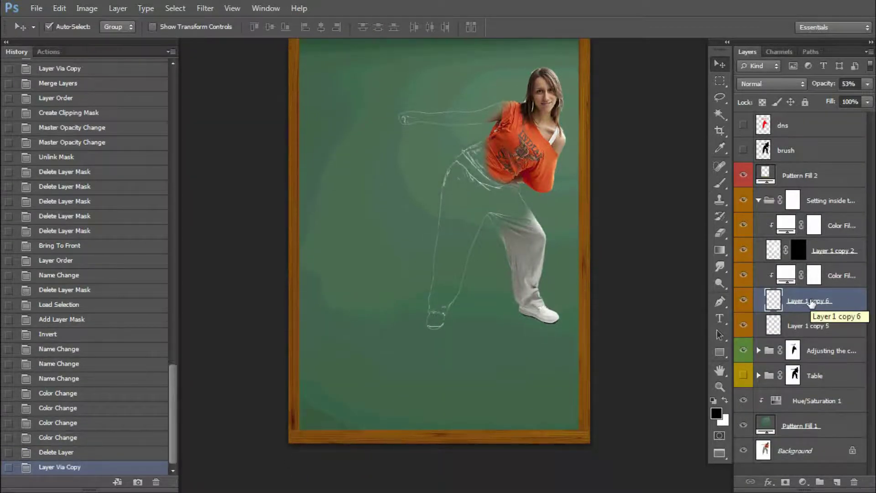
right_click(560, 242)
key(ctrl+j)
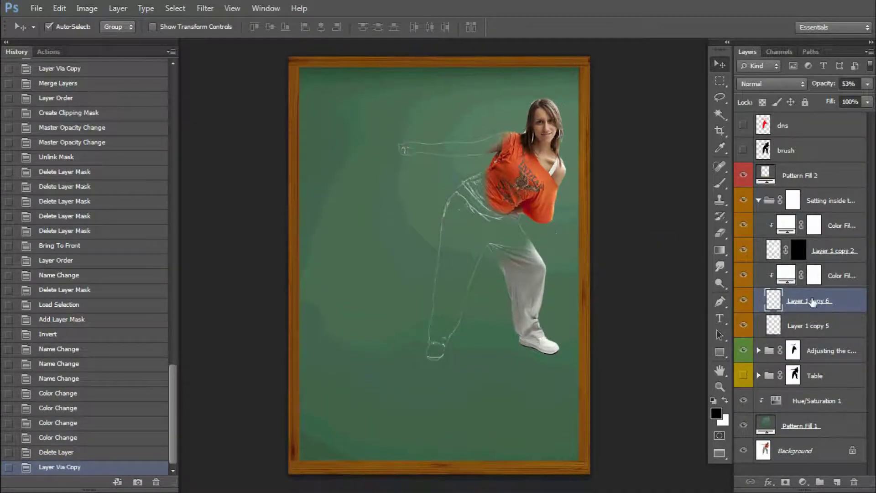
Enlarge the Layer 1 copy 5 sketch slightly around the dancer
click(771, 350)
key(ctrl+t)
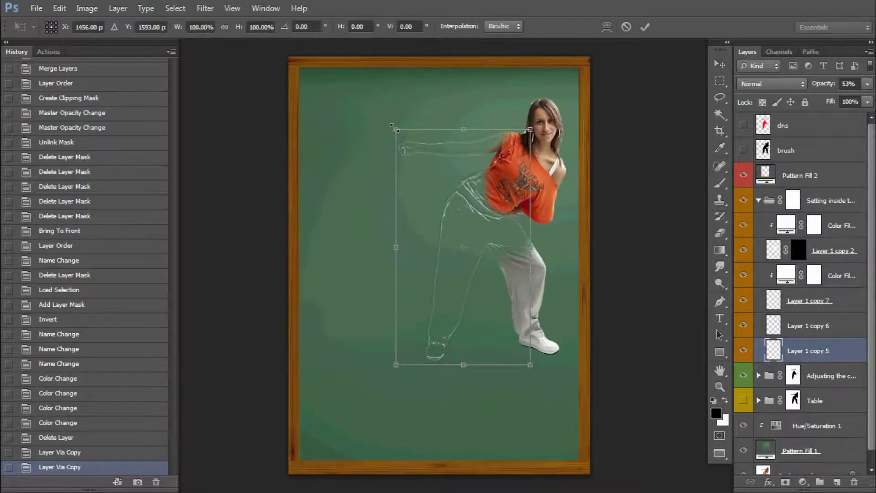
drag(395, 129, 386, 116)
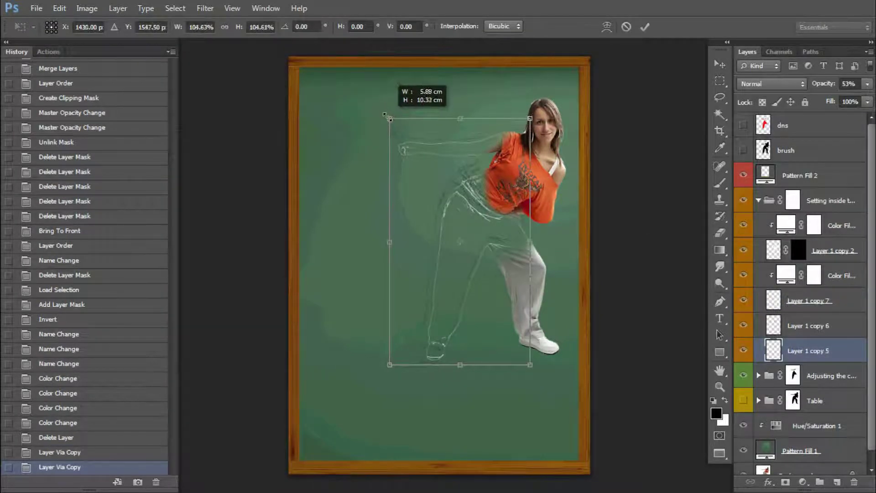
key(Return)
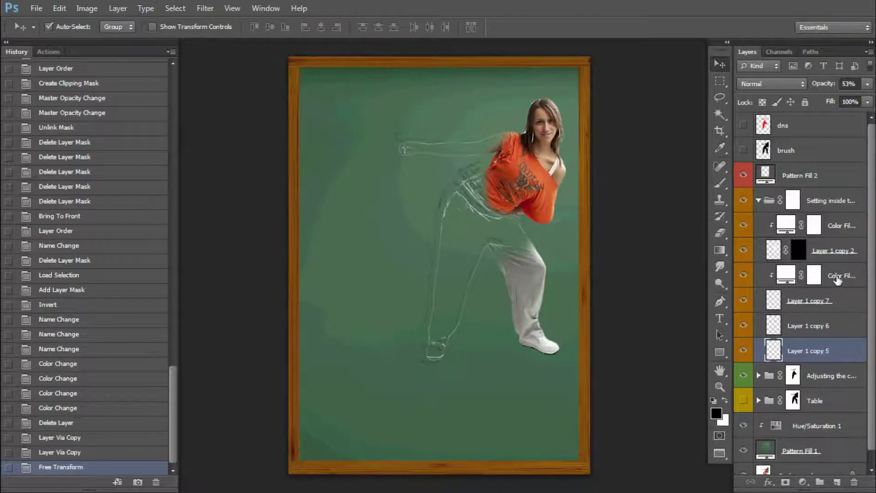
Clip the white colour fill to Layer 1 copy 5 at 100% opacity
drag(838, 279, 782, 342)
alt+click(772, 361)
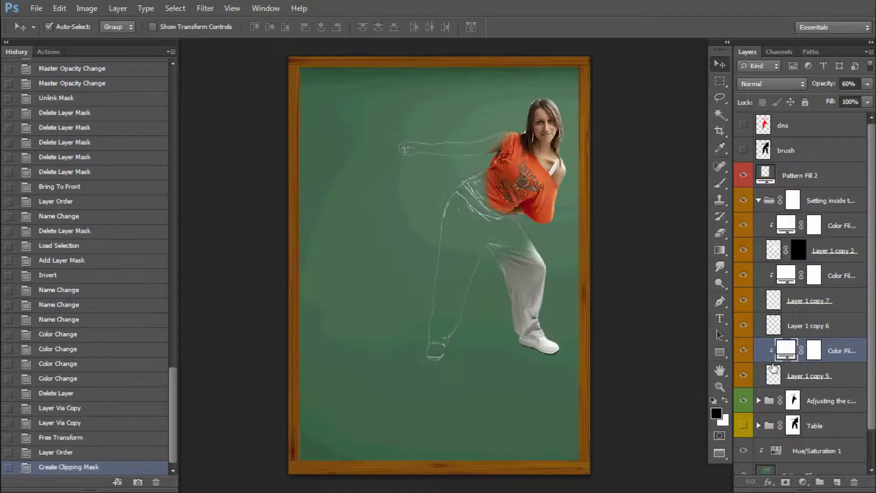
drag(866, 83, 869, 98)
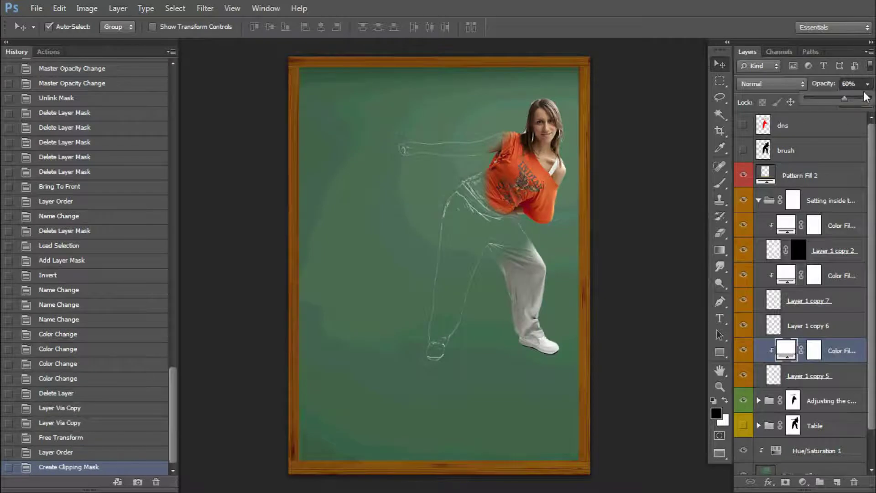
Apply a Gaussian Blur to Layer 1 copy 5 for a soft glow
click(817, 379)
click(204, 8)
mouse_move(211, 137)
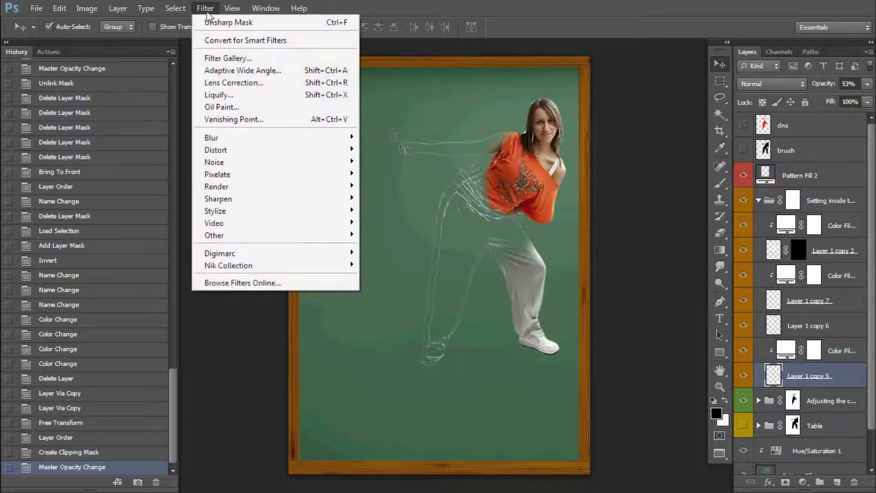
click(394, 228)
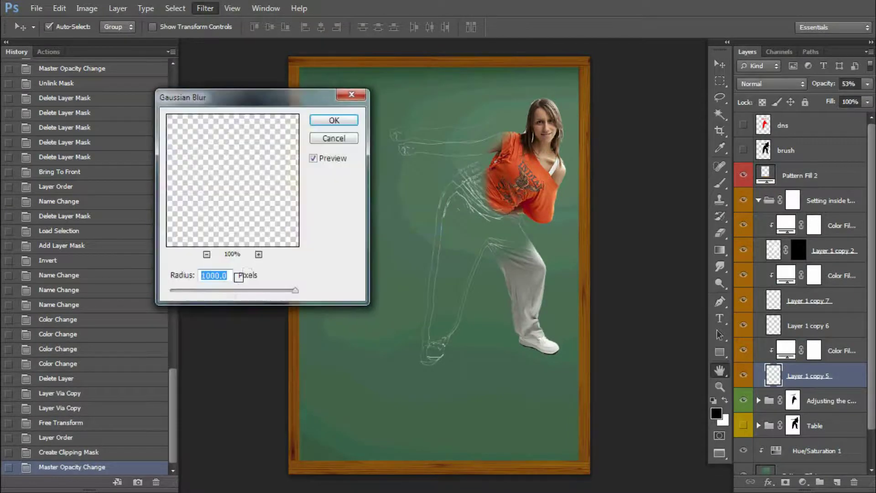
mouse_move(235, 290)
mouse_down()
mouse_move(210, 291)
mouse_move(225, 291)
mouse_up()
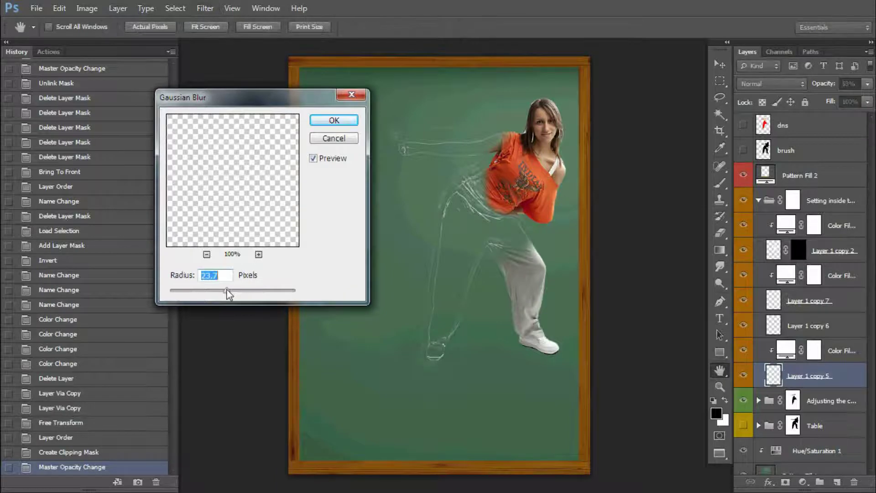
click(333, 121)
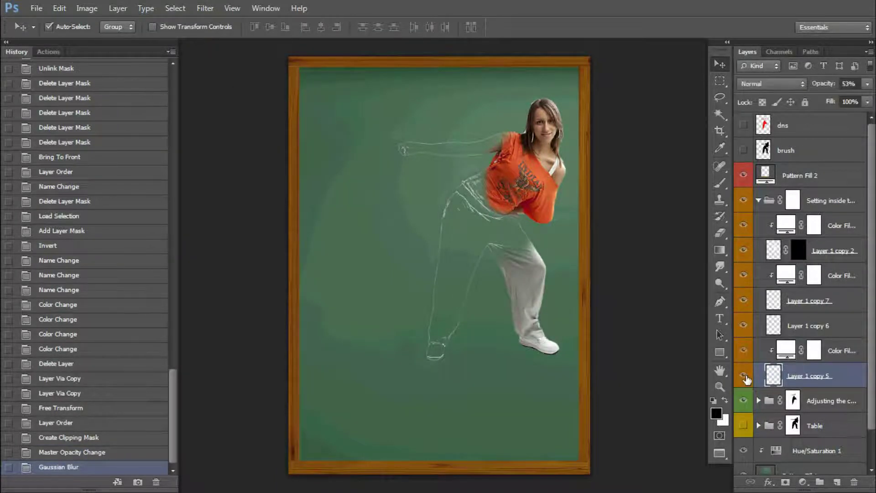
Clip a copied colour fill to Layer 1 copy 6 and set 44% opacity
drag(839, 351, 845, 315)
alt+click(784, 338)
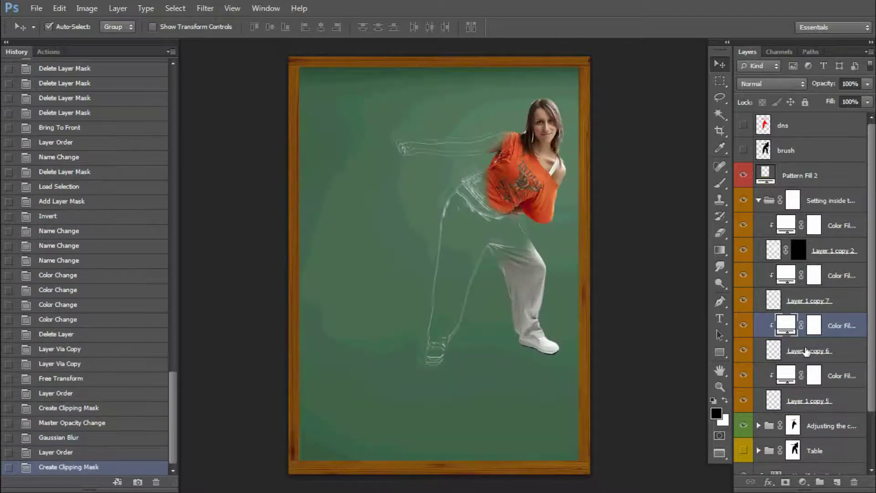
click(805, 350)
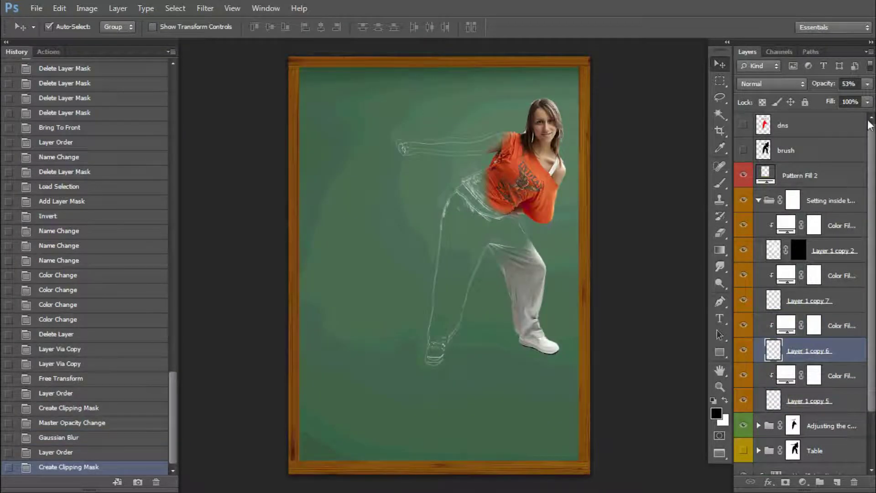
double_click(851, 84)
text(44)
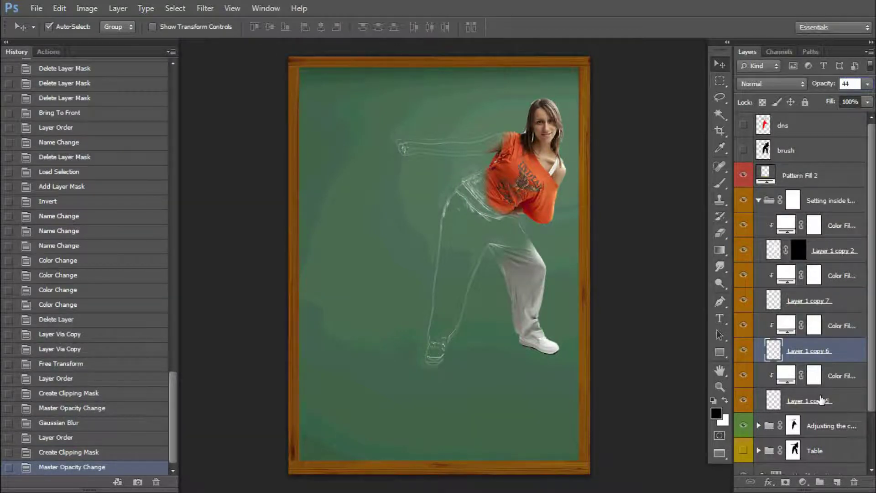
click(821, 401)
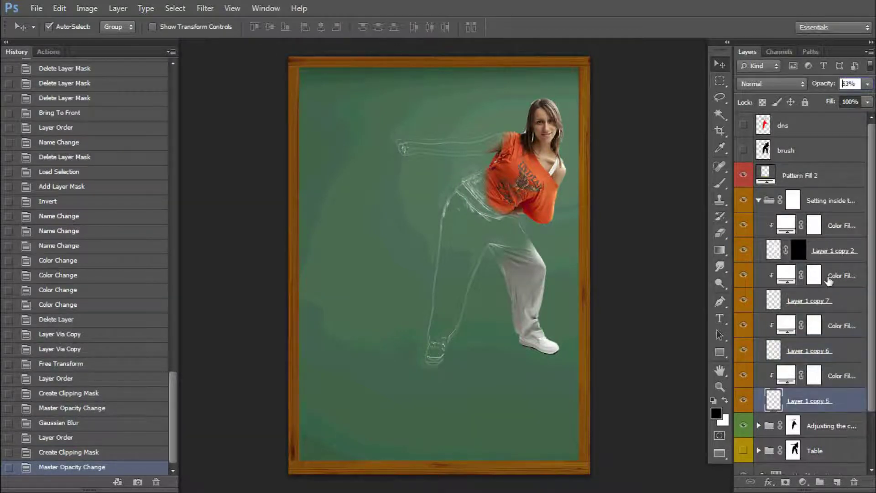
Raise Layer 1 copy 5 to 100% opacity
click(825, 353)
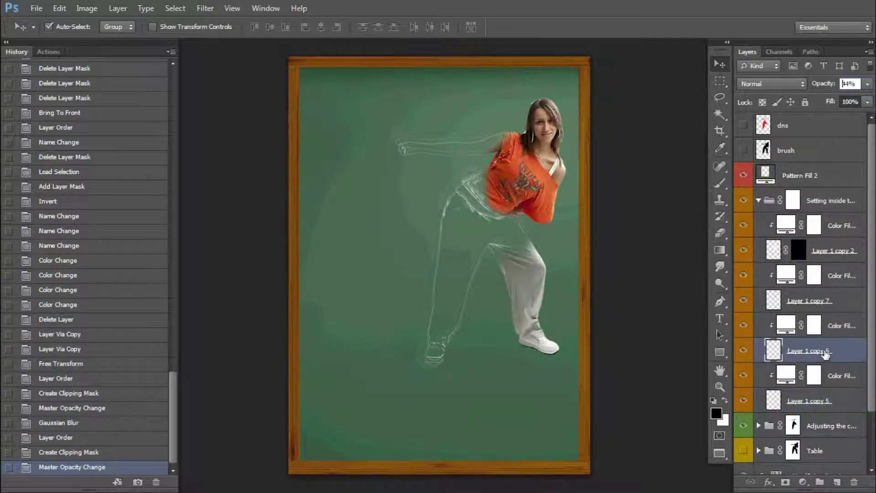
click(821, 400)
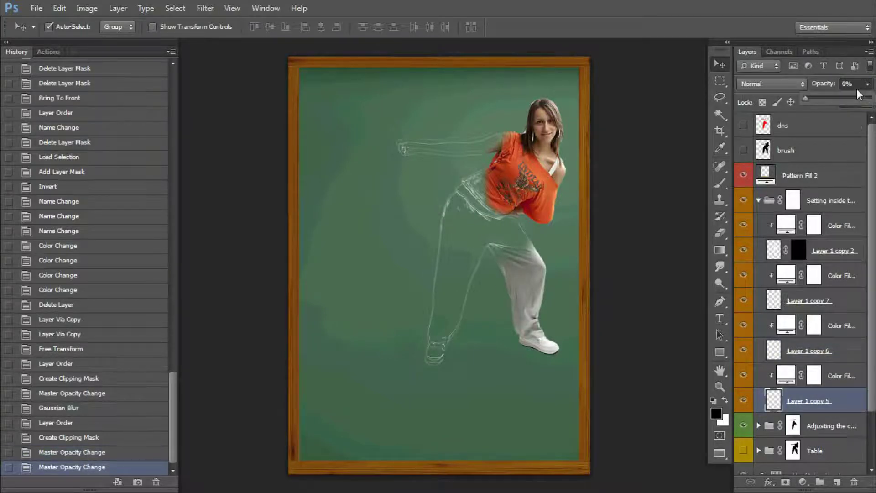
drag(867, 84, 870, 98)
click(810, 401)
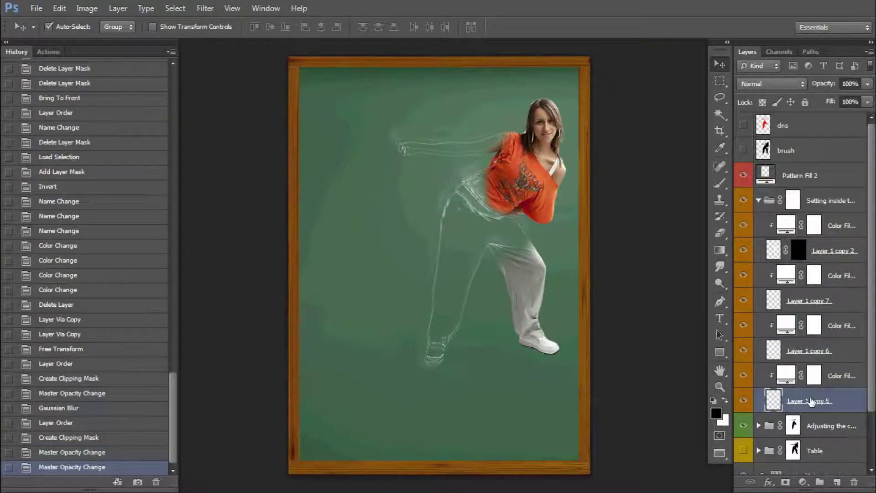
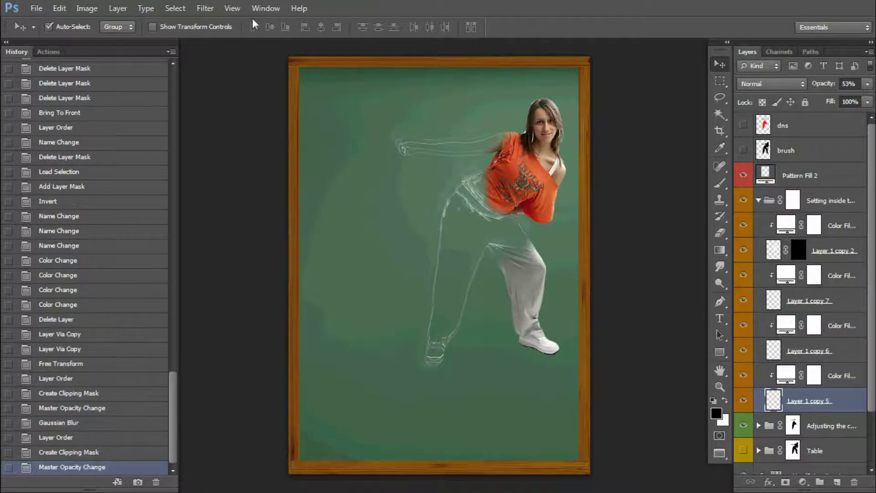
Reapply Gaussian Blur, Wave-distort Layer 1 copy 6, and set Layer 1 copy 5 to 44% opacity
click(205, 8)
click(223, 22)
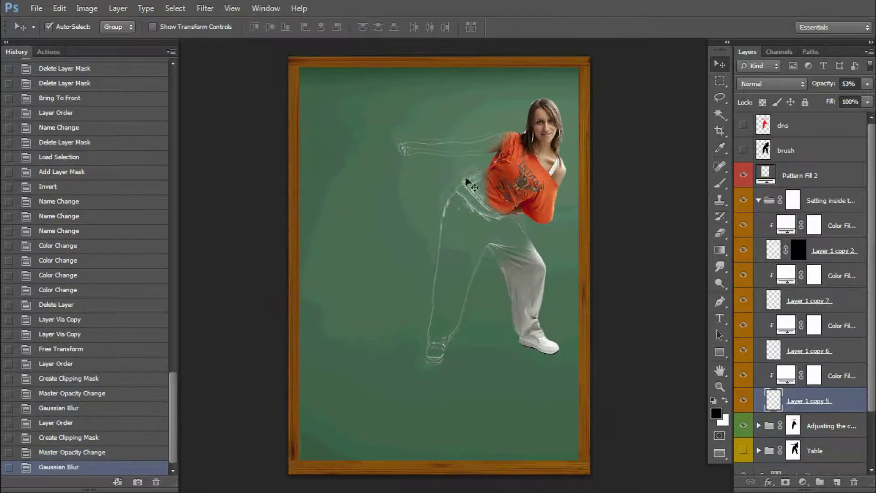
click(808, 357)
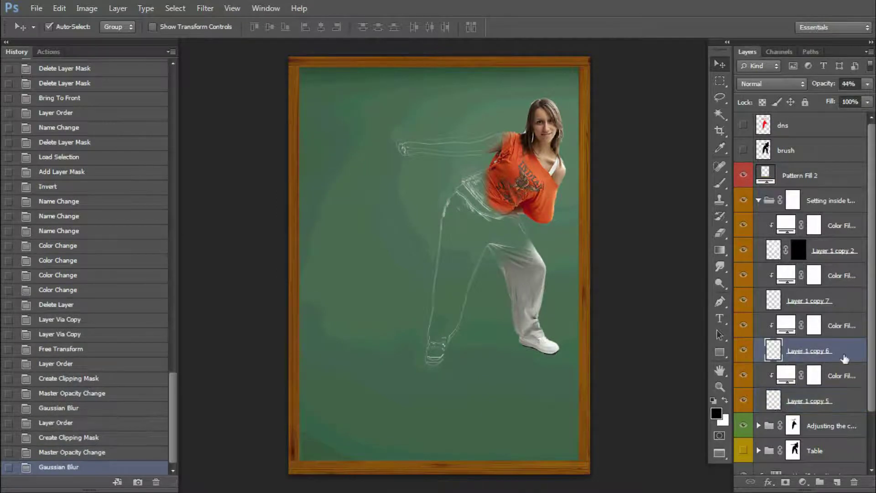
click(205, 8)
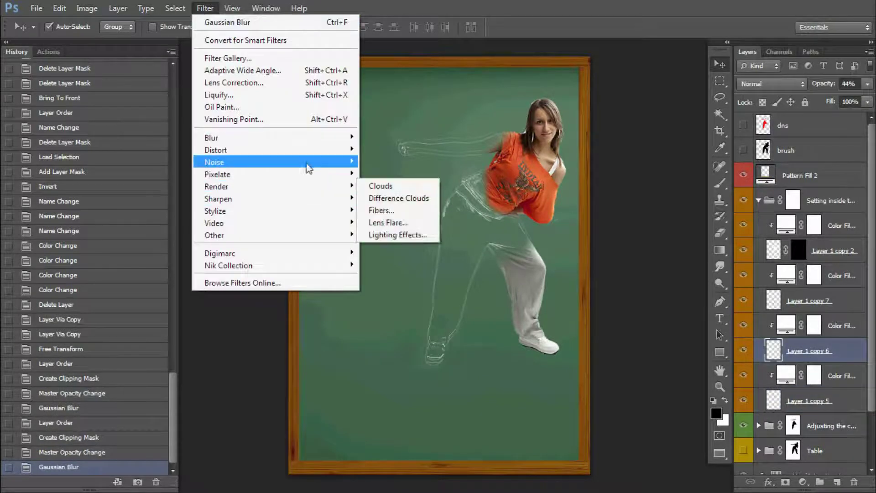
mouse_move(215, 150)
click(393, 236)
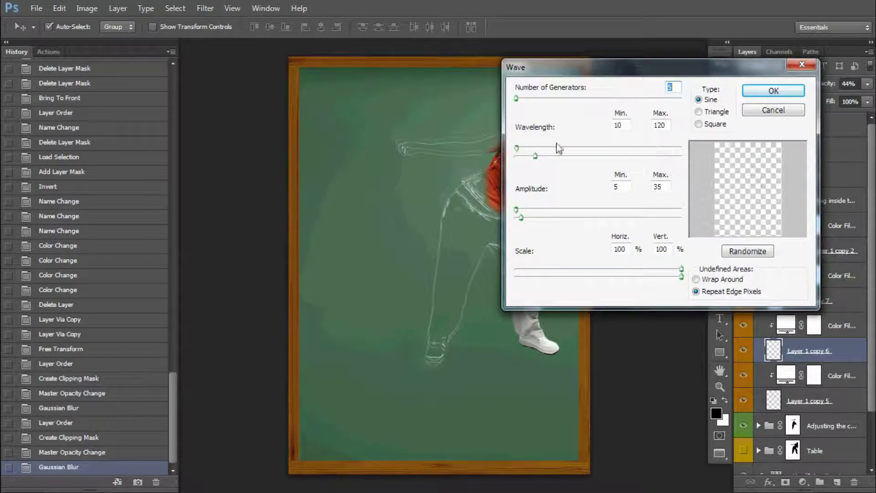
click(772, 92)
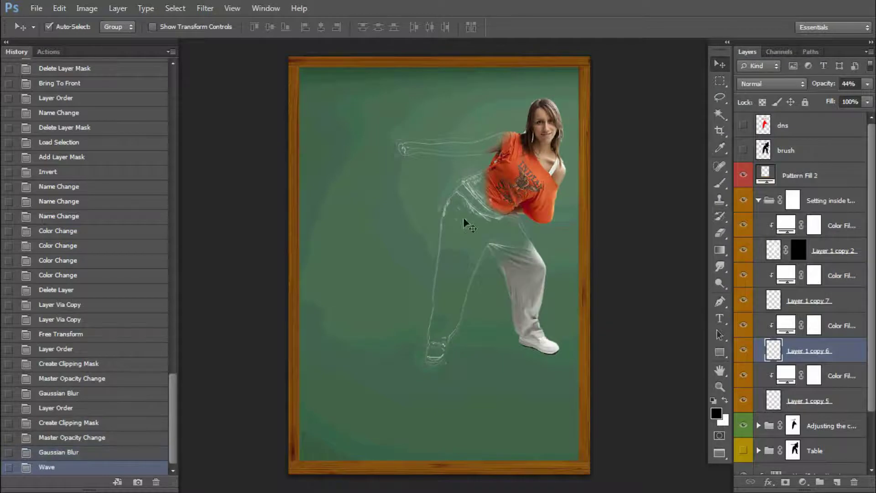
key(alt+bracketleft)
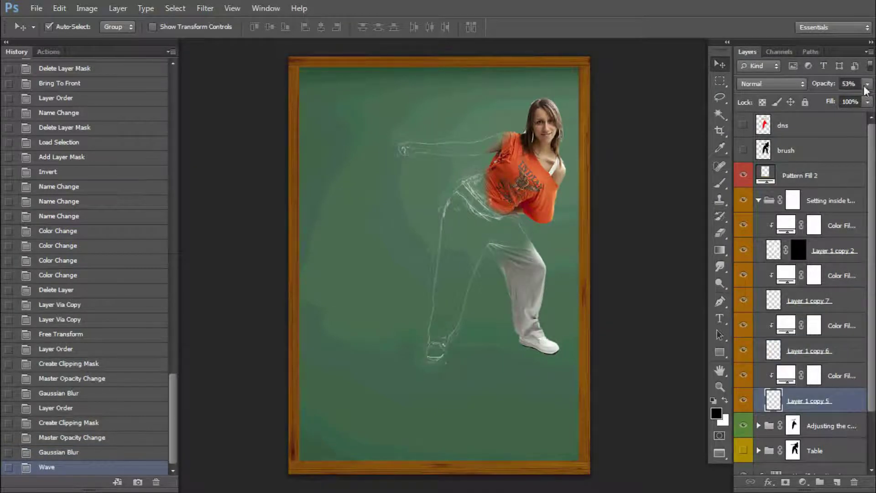
drag(821, 85, 817, 91)
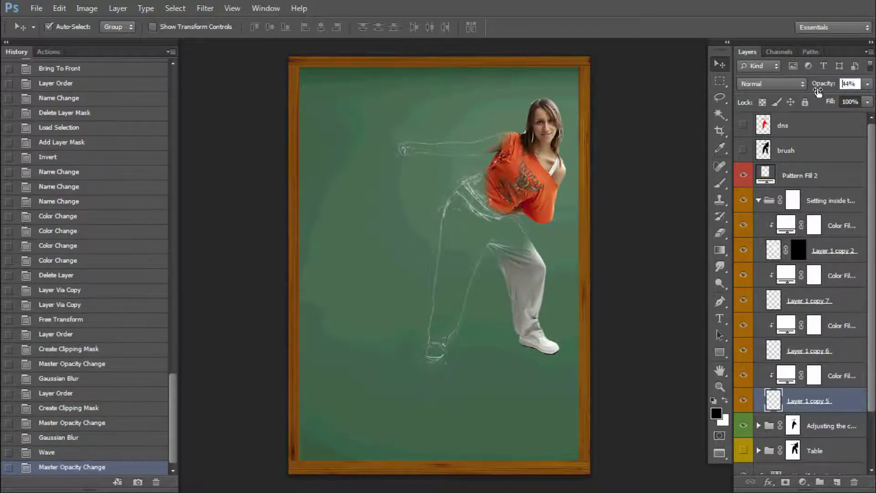
Collapse the Setting inside and Adjusting groups and expand the Table group
click(757, 200)
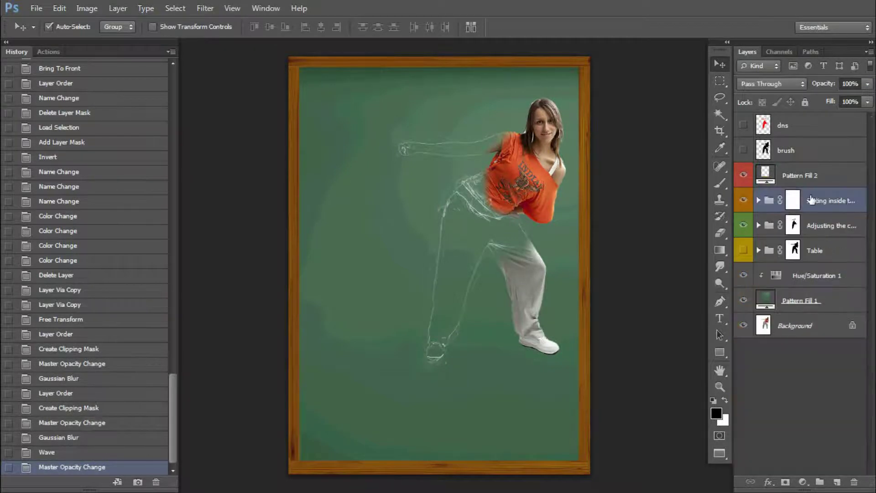
click(757, 201)
click(758, 225)
click(757, 226)
click(757, 250)
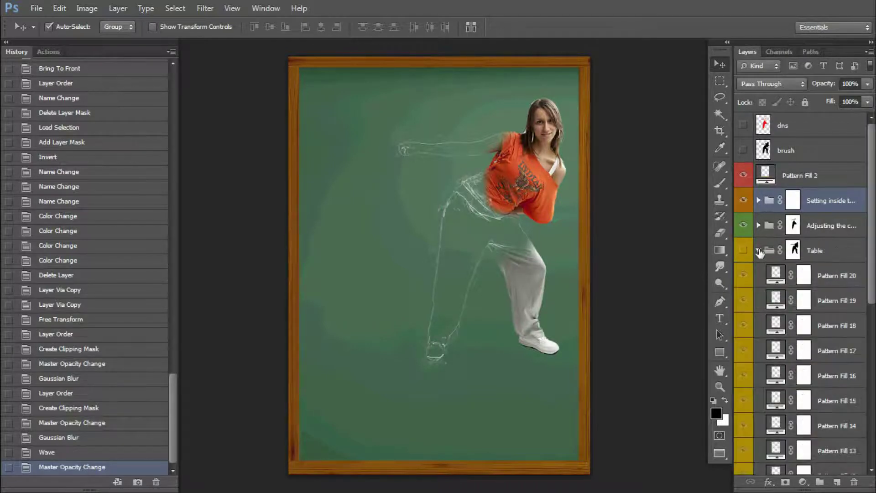
scroll(829, 310, down, 5)
scroll(778, 319, down, 2)
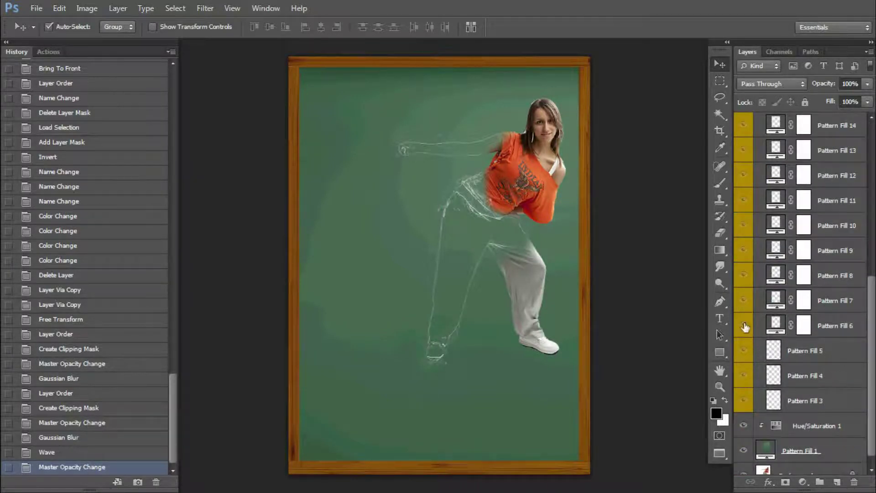
Toggle the Pattern Fill layers' visibility so they end hidden, then select Pattern Fill 3
click(744, 356)
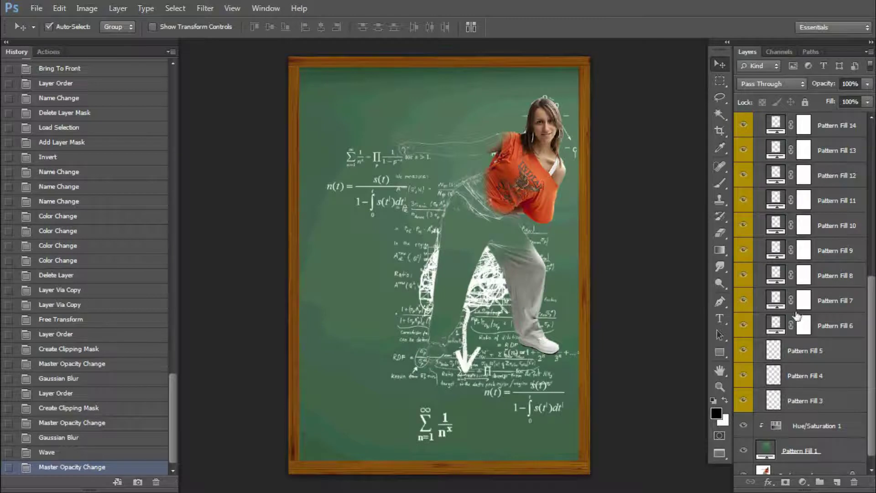
click(743, 401)
click(743, 401)
drag(744, 401, 745, 206)
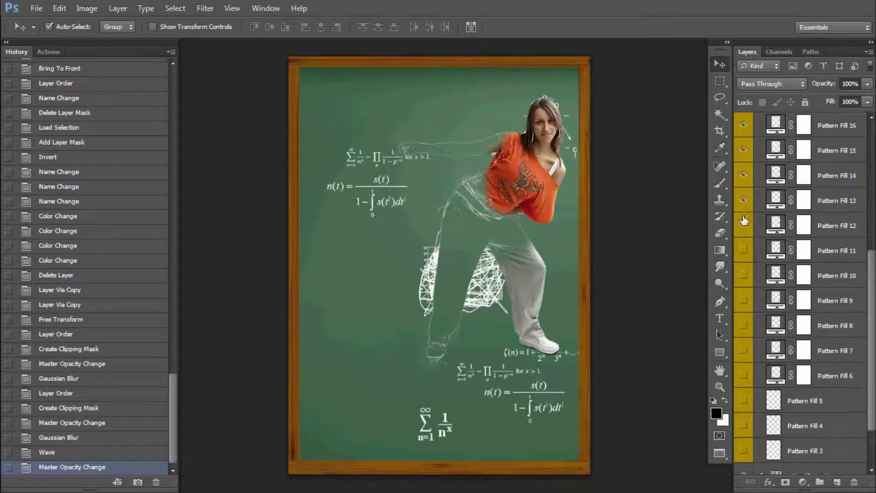
drag(746, 206, 743, 114)
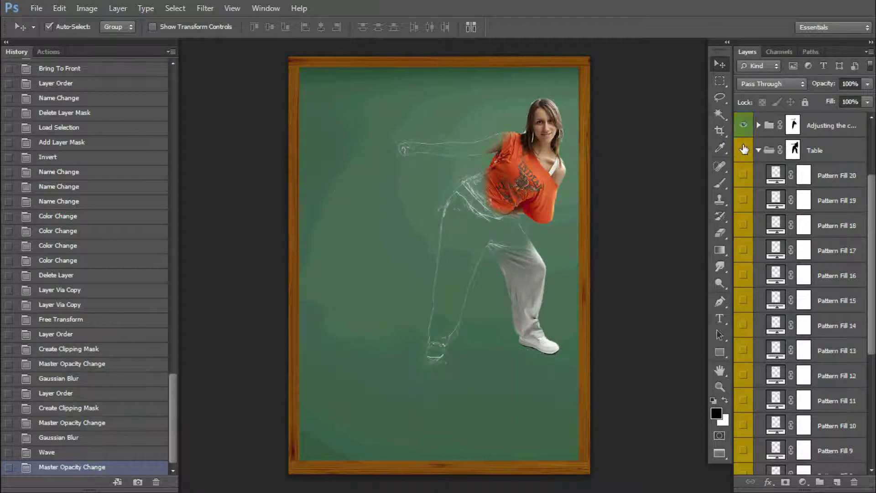
scroll(771, 246, down, 10)
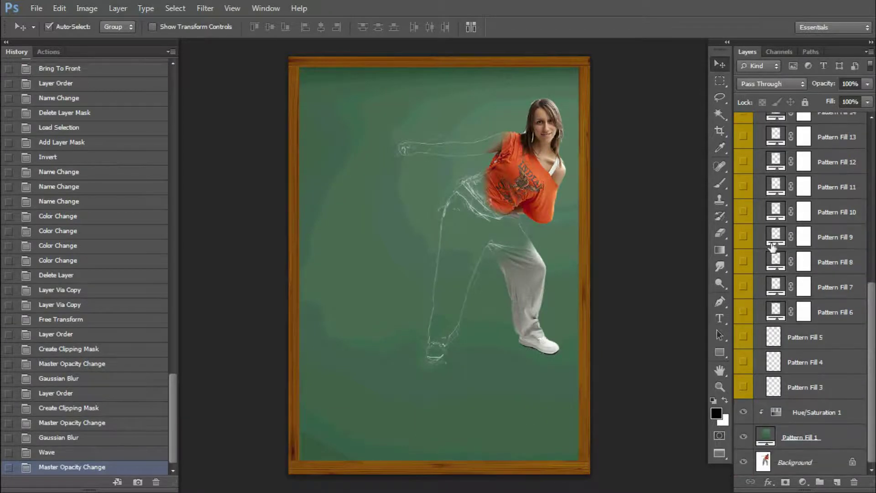
click(812, 388)
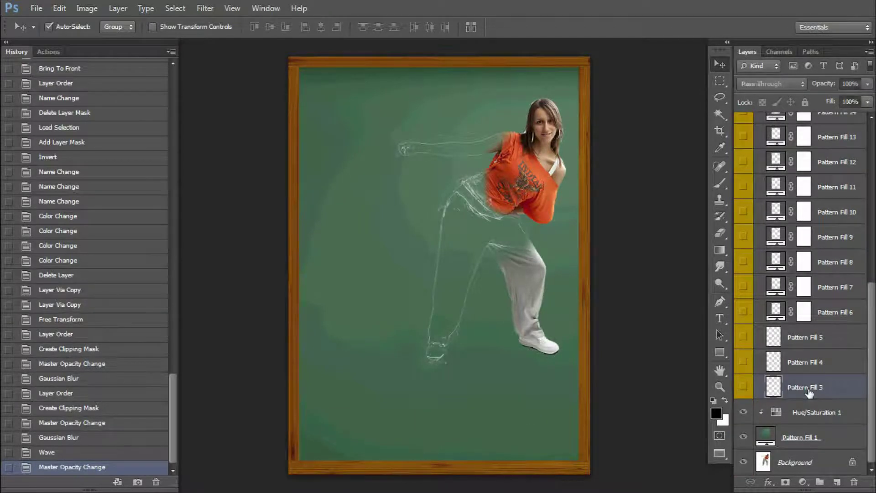
Create a Pattern Fill 21 layer using the chalk formula pattern
click(117, 9)
mouse_move(140, 108)
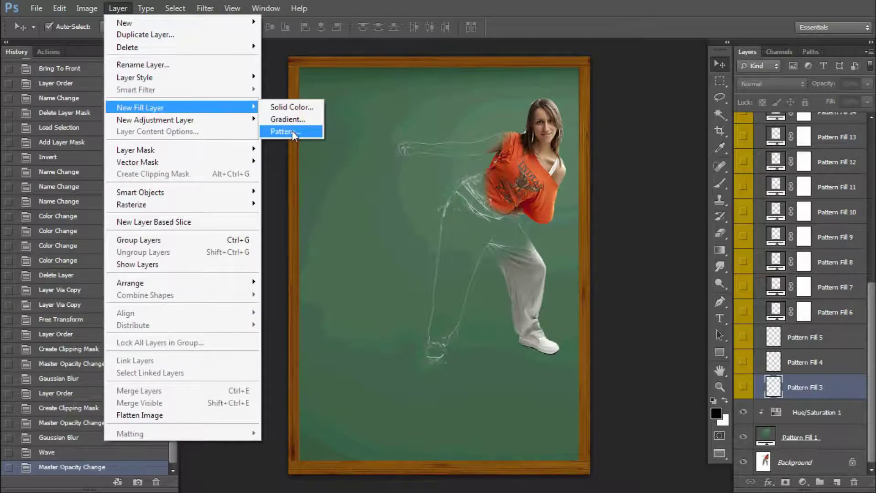
click(293, 132)
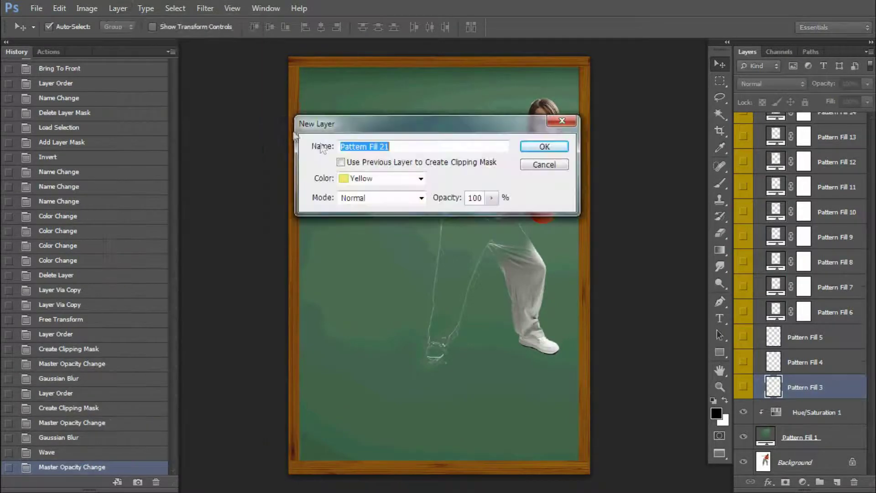
click(542, 147)
click(213, 160)
click(181, 283)
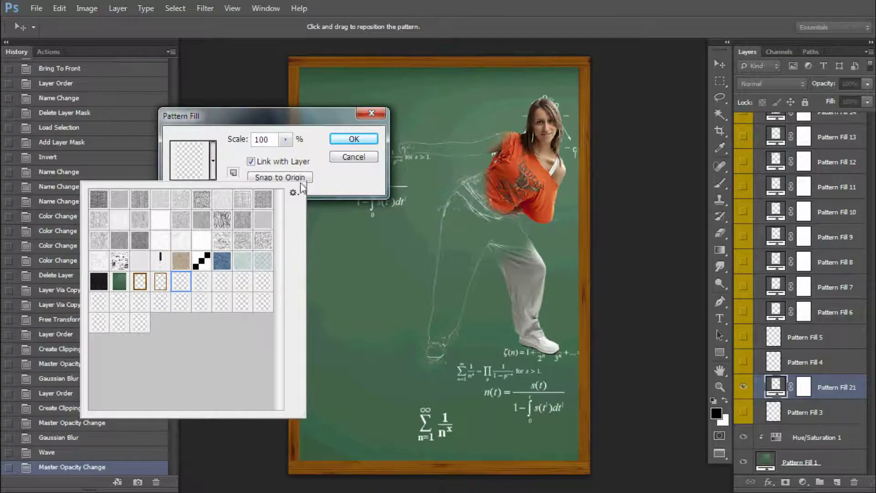
click(349, 141)
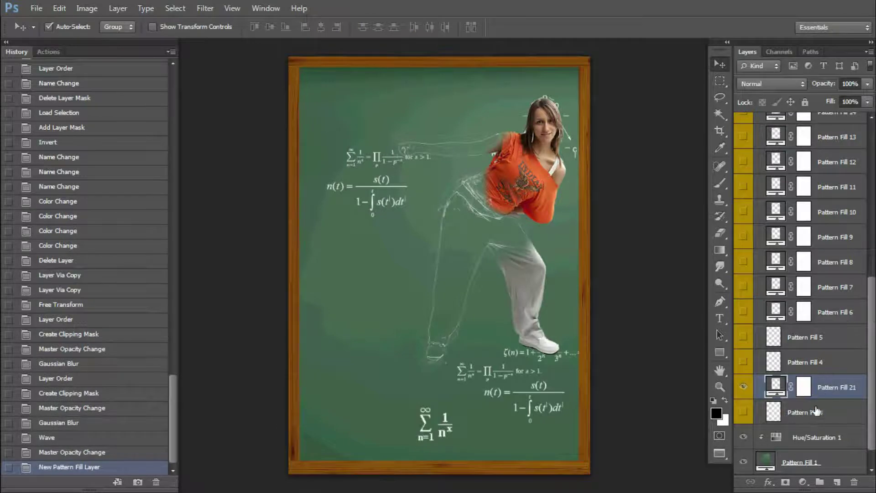
click(743, 412)
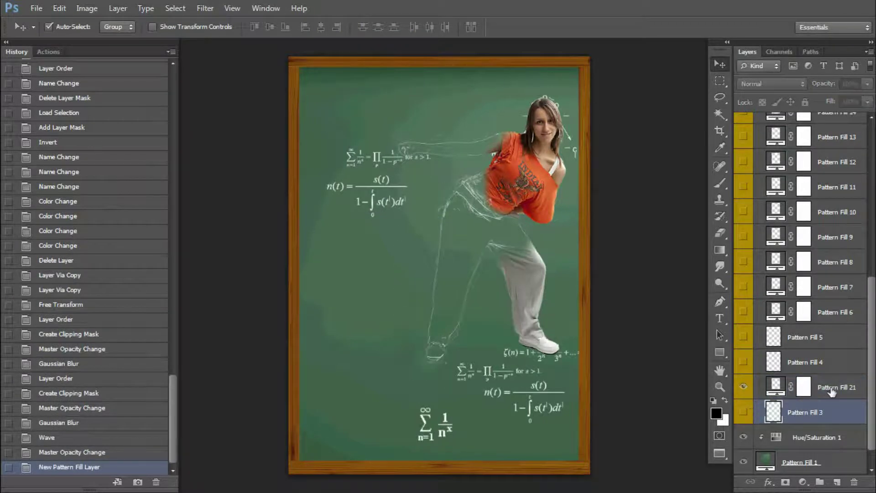
Convert Pattern Fill 21 to a smart object, then rasterize it
right_click(798, 385)
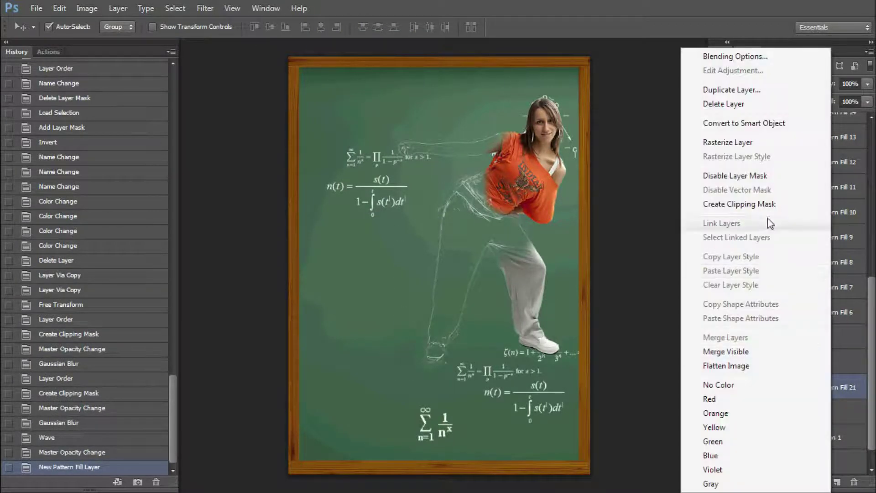
click(740, 124)
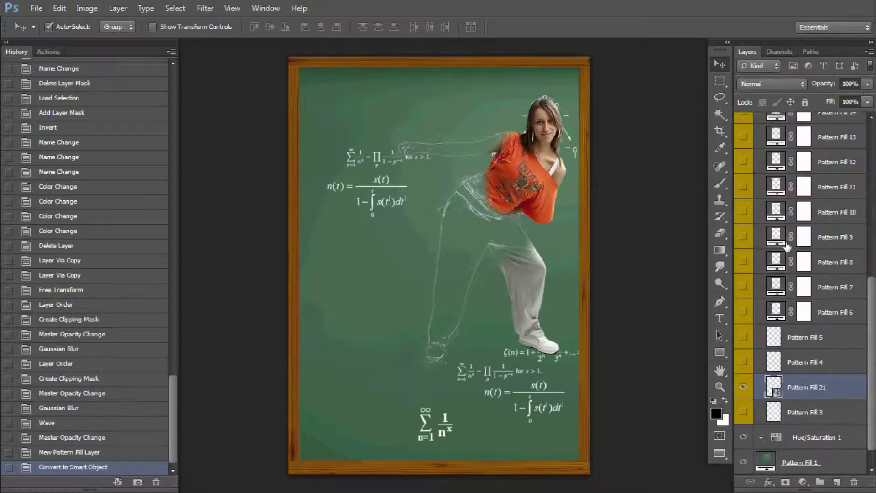
right_click(809, 390)
click(702, 149)
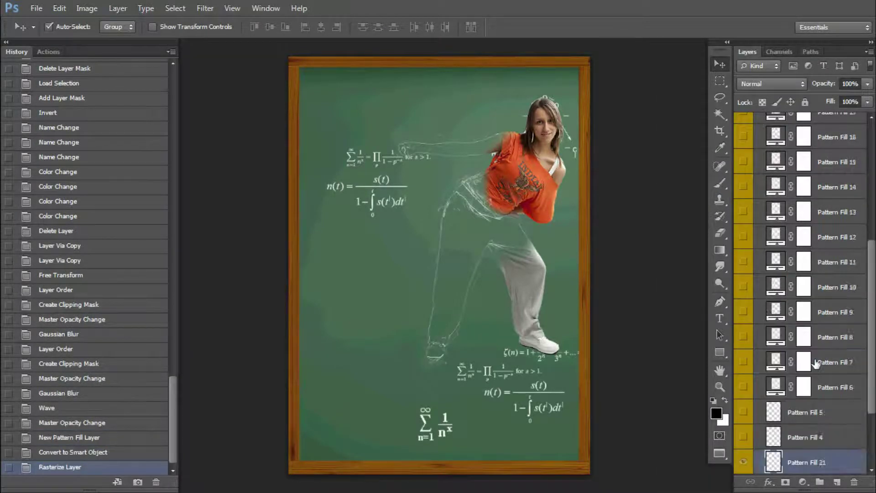
Move the Table group above the Setting inside group
scroll(813, 374, up, 10)
click(758, 250)
click(810, 251)
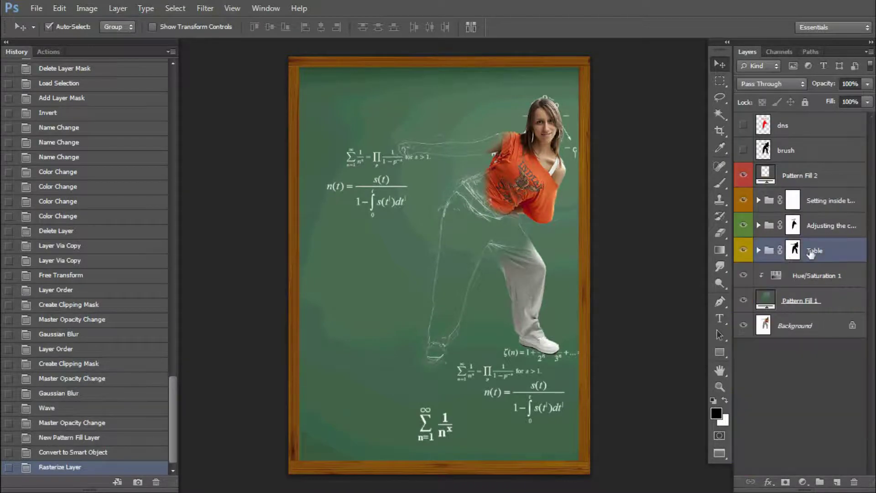
drag(830, 249, 830, 191)
key(x)
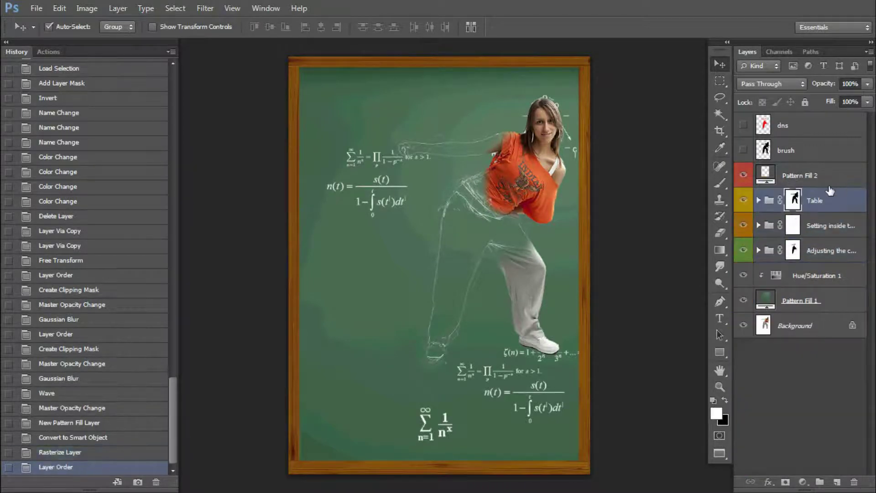
key(x)
key(ctrl+z)
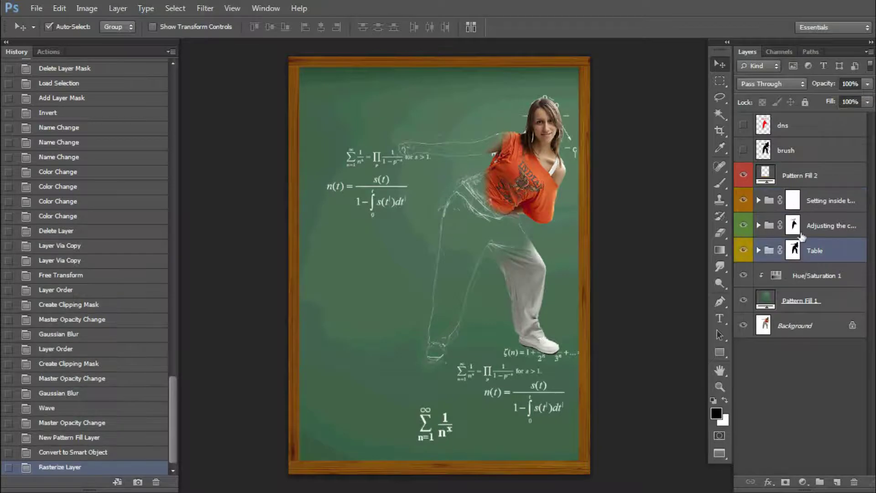
click(758, 250)
click(758, 251)
drag(831, 250, 833, 184)
key(x)
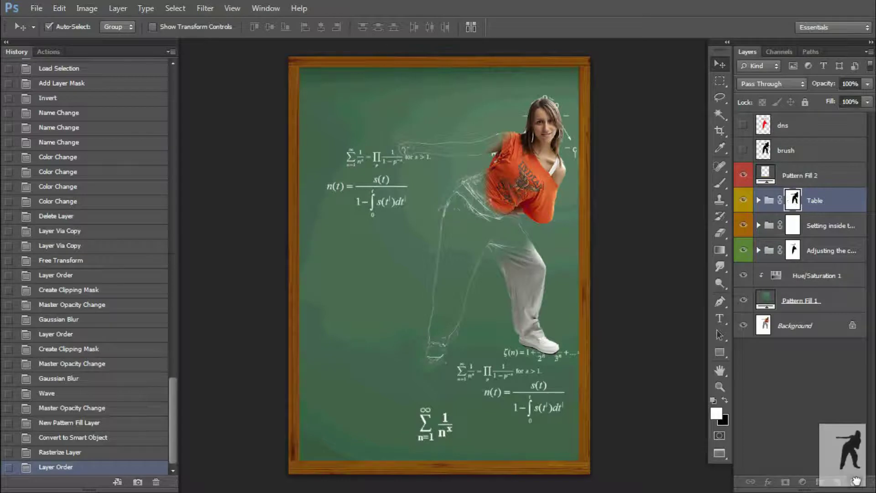
Delete the Table group's layer mask and expand the group to show its layers
drag(794, 199, 853, 481)
click(397, 198)
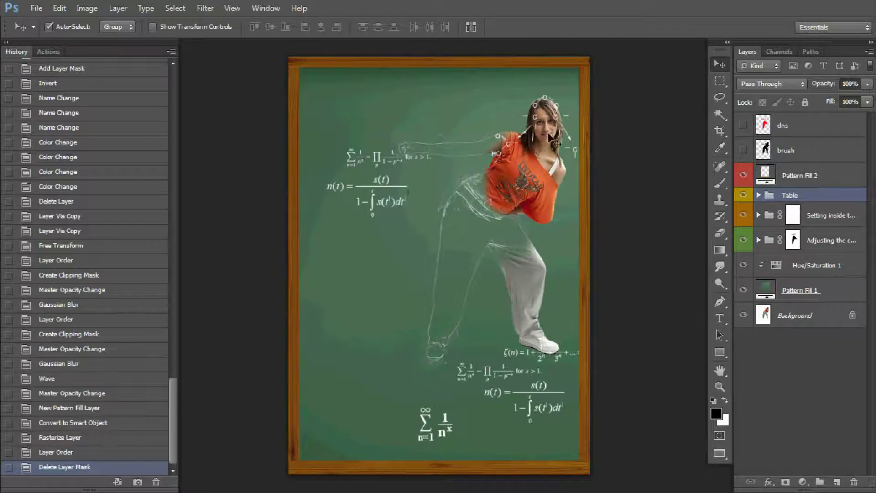
click(758, 195)
scroll(812, 274, down, 3)
scroll(829, 302, down, 3)
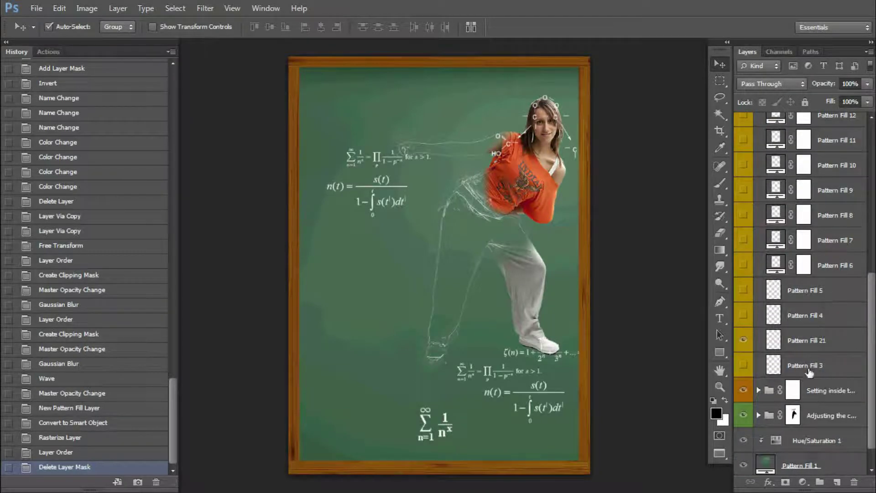
Free-transform Pattern Fill 21 to line the formulas up with the dancer at about 100% scale
click(801, 346)
key(ctrl+t)
drag(525, 242, 518, 232)
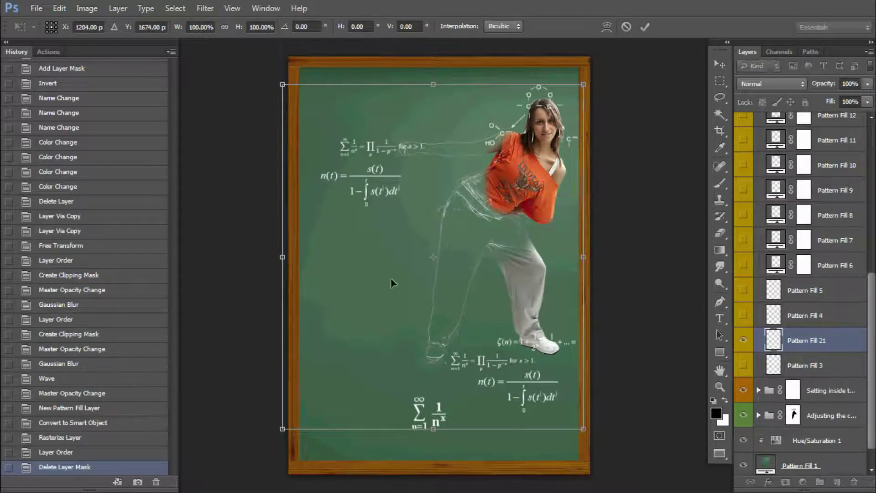
mouse_move(440, 312)
mouse_down()
mouse_move(506, 326)
mouse_move(498, 335)
mouse_up()
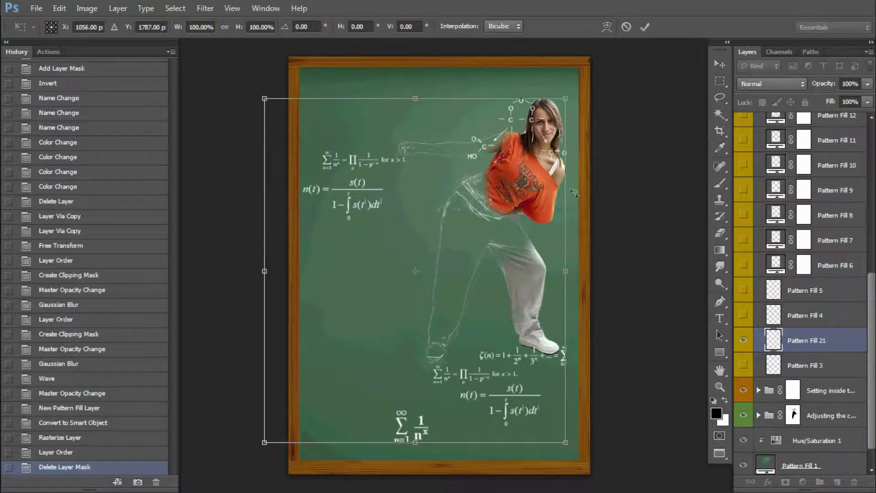
mouse_move(561, 98)
mouse_down()
mouse_move(567, 133)
mouse_move(573, 127)
mouse_up()
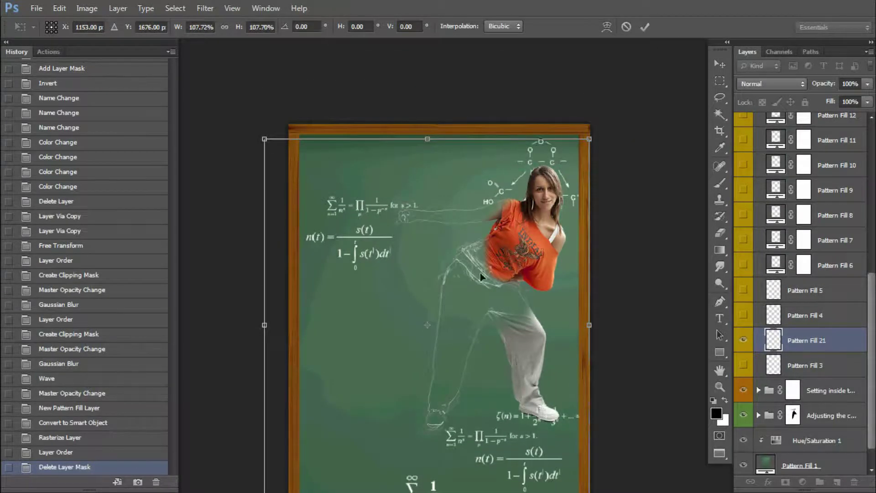
drag(532, 192, 519, 207)
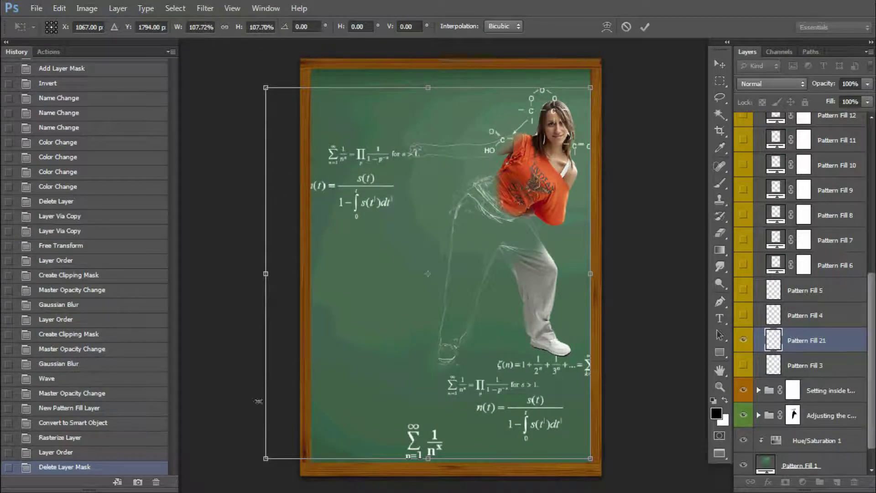
drag(268, 455, 303, 427)
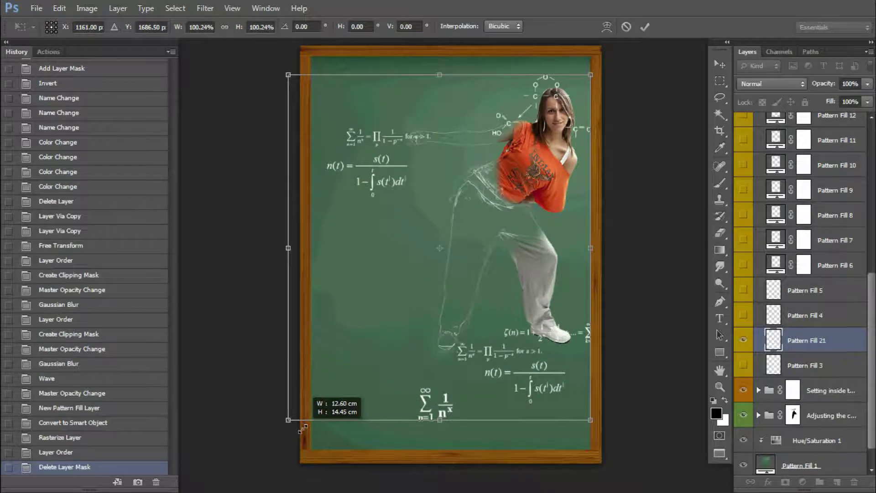
key(Return)
right_click(483, 205)
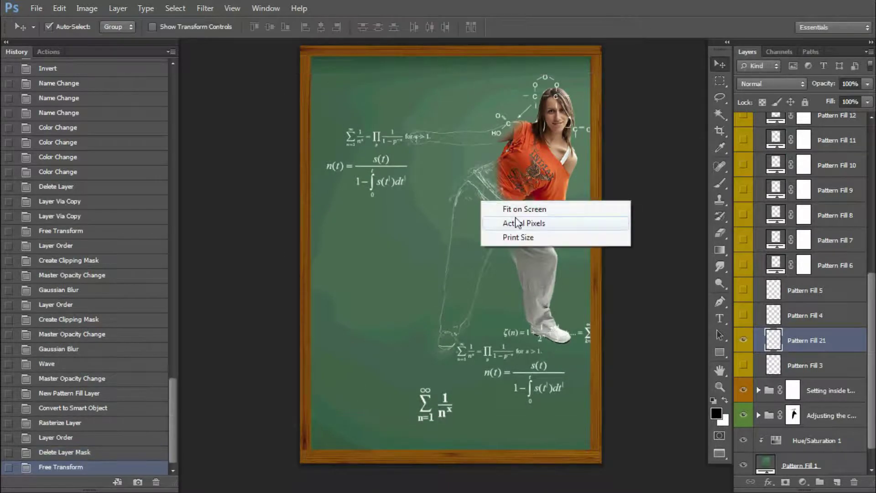
click(518, 222)
Show and select the Pattern Fill 19 backpack drawing layer
scroll(844, 346, up, 3)
scroll(803, 365, up, 3)
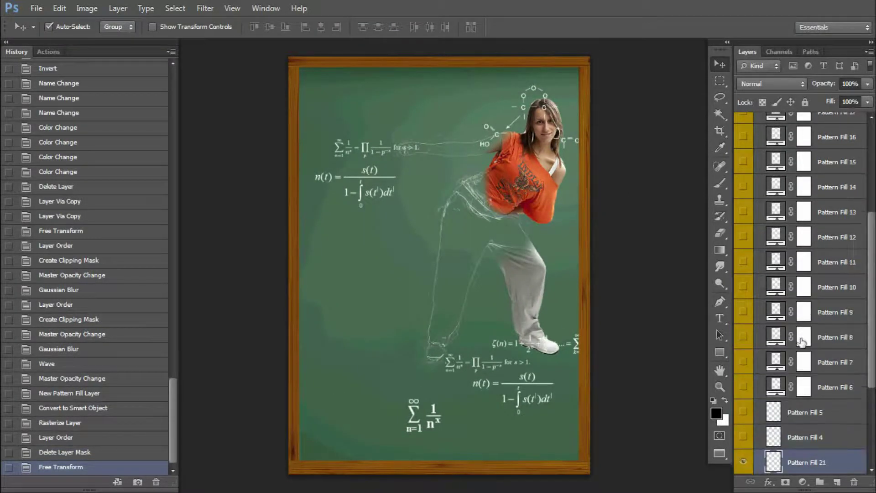
scroll(775, 319, up, 3)
scroll(740, 216, up, 3)
click(742, 241)
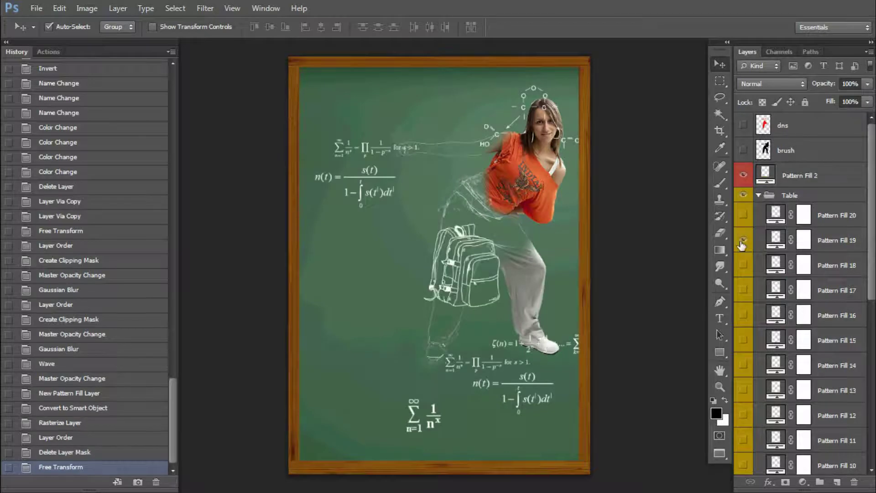
click(829, 243)
Convert the backpack layer to a smart object so it can be transformed
key(ctrl+t)
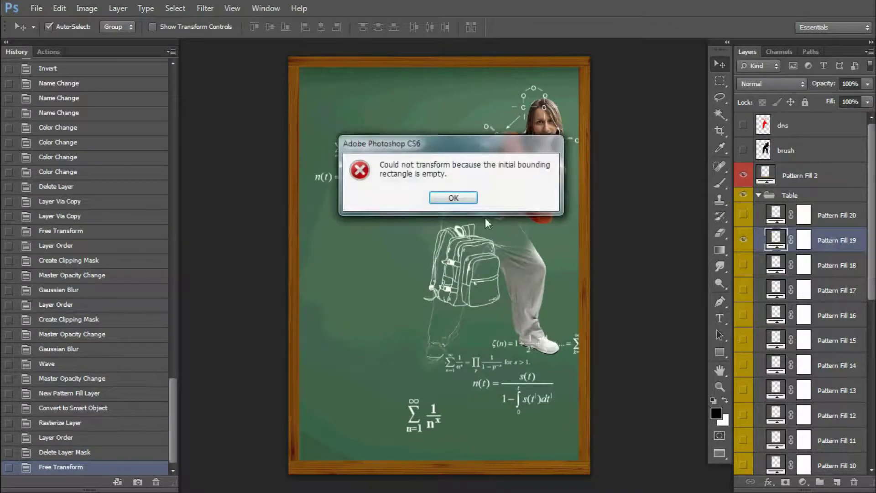
click(522, 237)
right_click(825, 242)
click(720, 129)
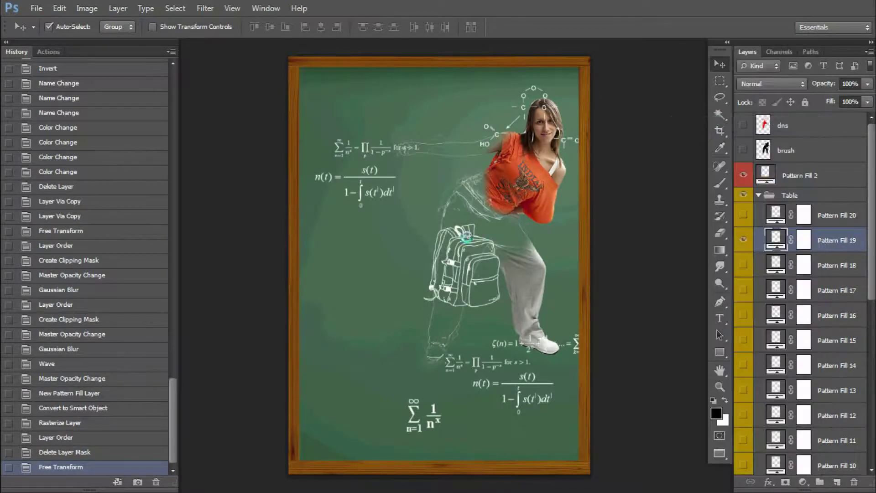
key(ctrl+t)
Commit the backpack transform, then rasterize Pattern Fill 19 and Pattern Fill 18 via smart objects
key(Return)
right_click(812, 239)
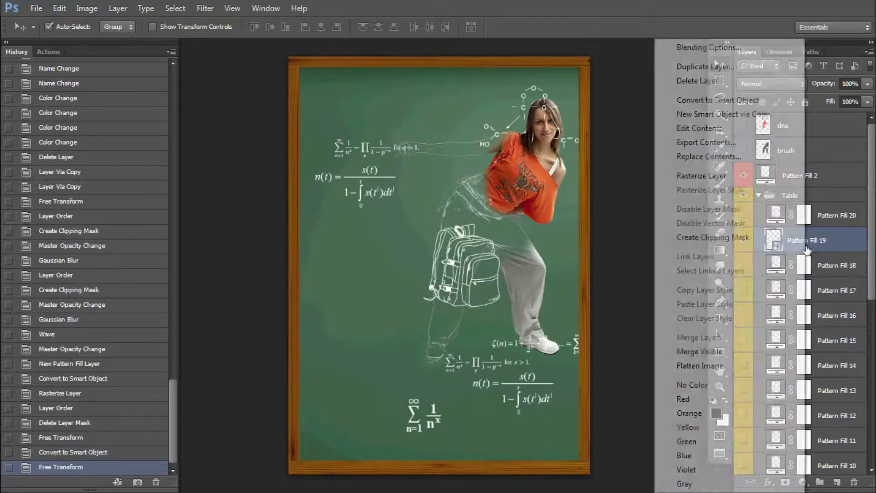
click(730, 175)
right_click(816, 266)
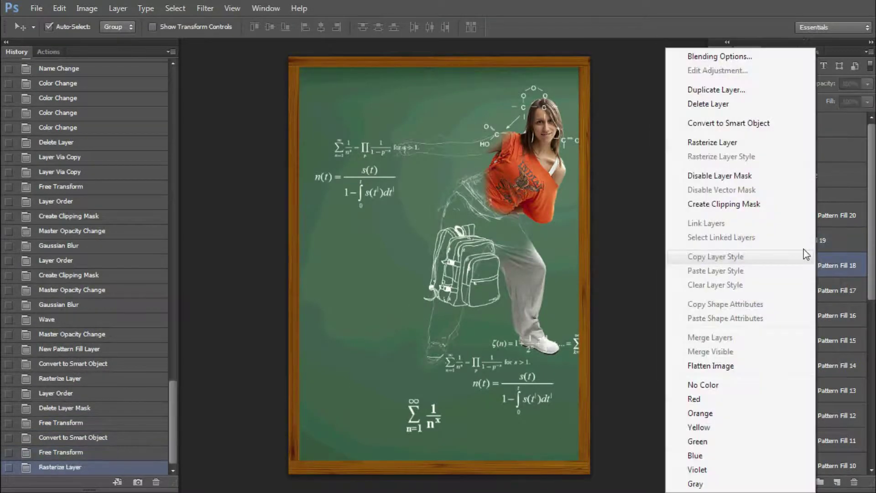
click(638, 120)
click(746, 267)
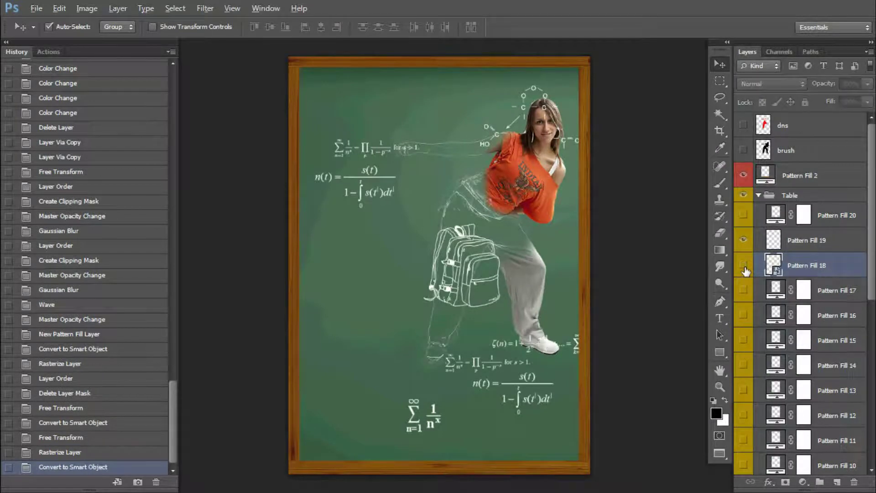
key(ctrl+z)
right_click(844, 274)
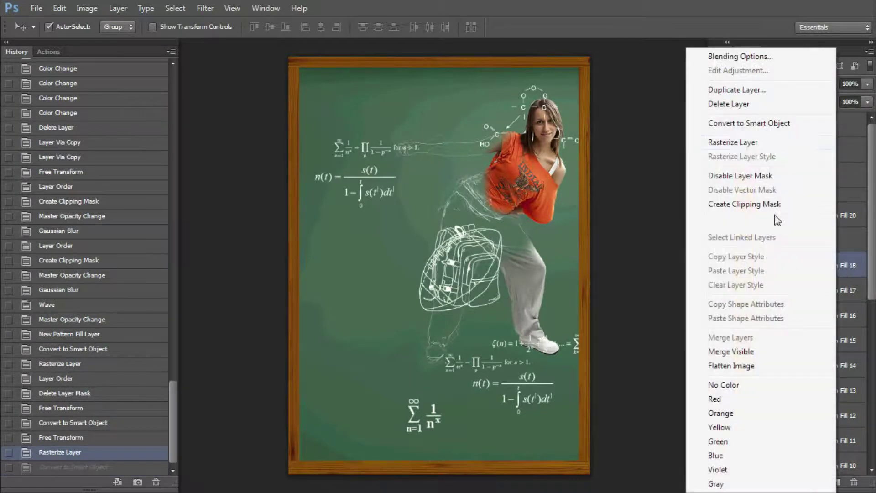
click(744, 123)
right_click(814, 265)
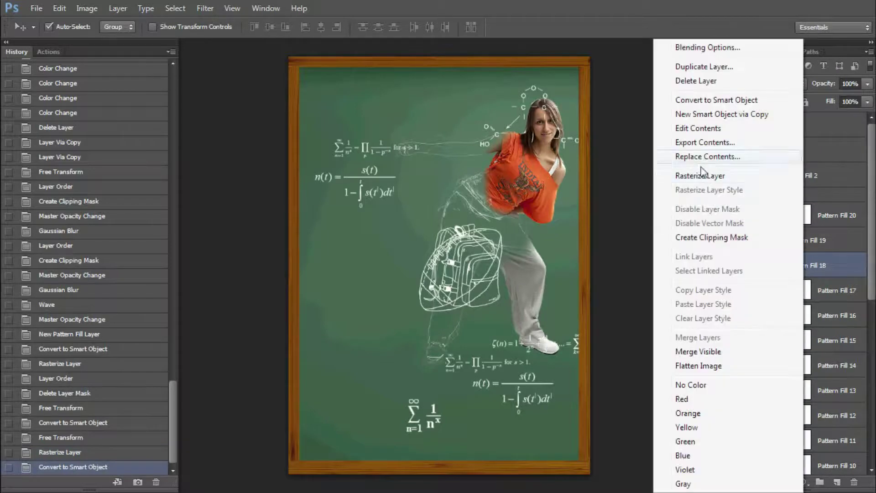
click(700, 176)
Convert Pattern Fill 17 to a smart object and rasterize it
click(824, 290)
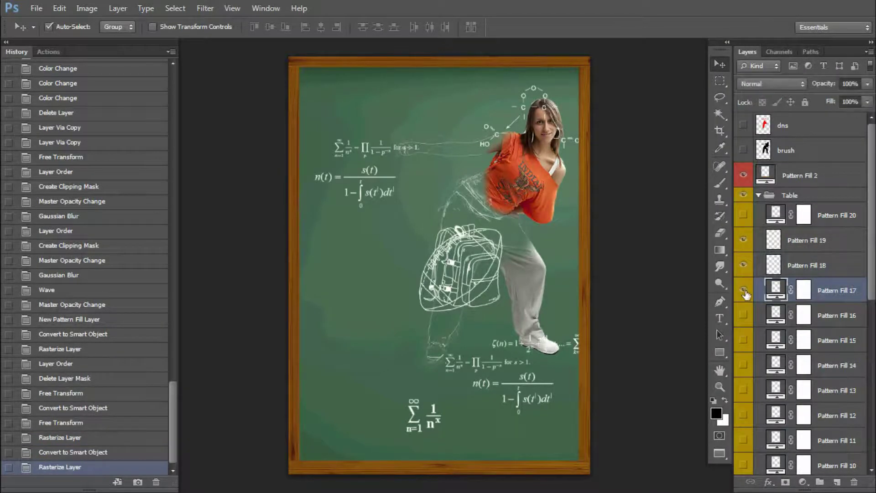
right_click(823, 290)
click(794, 123)
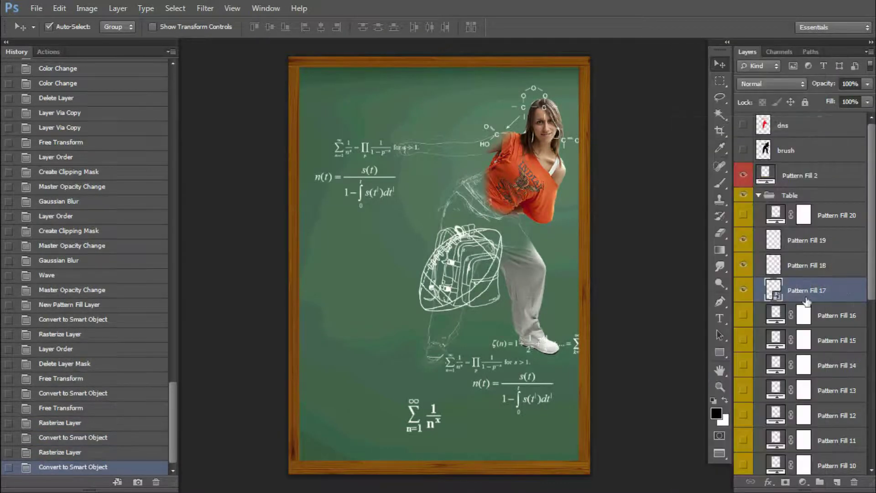
right_click(805, 295)
click(700, 176)
Rasterize Pattern Fill 16 and Pattern Fill 15
click(817, 319)
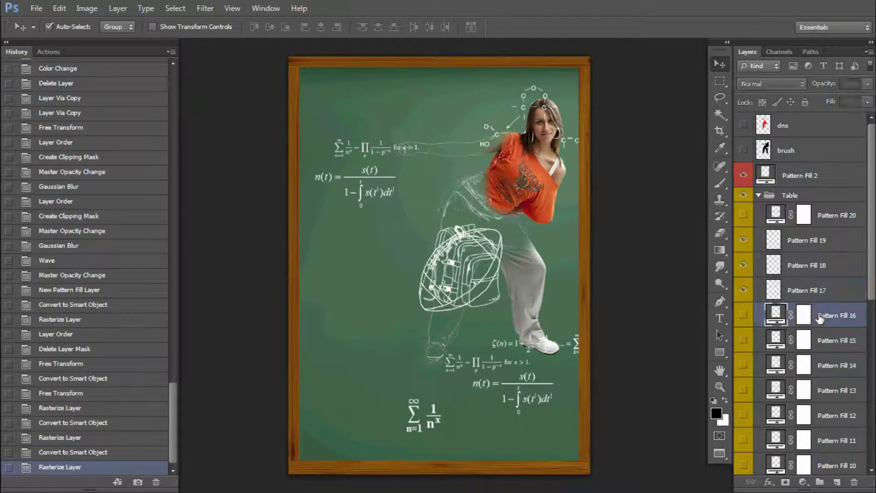
right_click(817, 321)
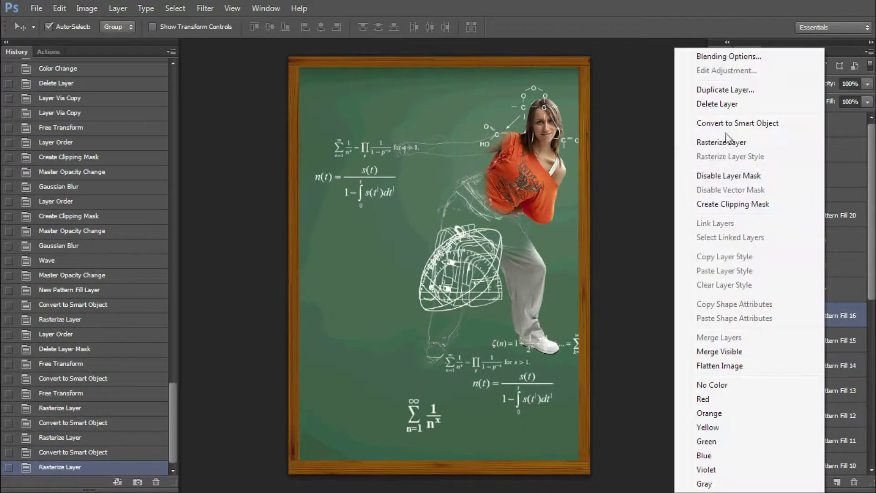
click(737, 123)
right_click(821, 315)
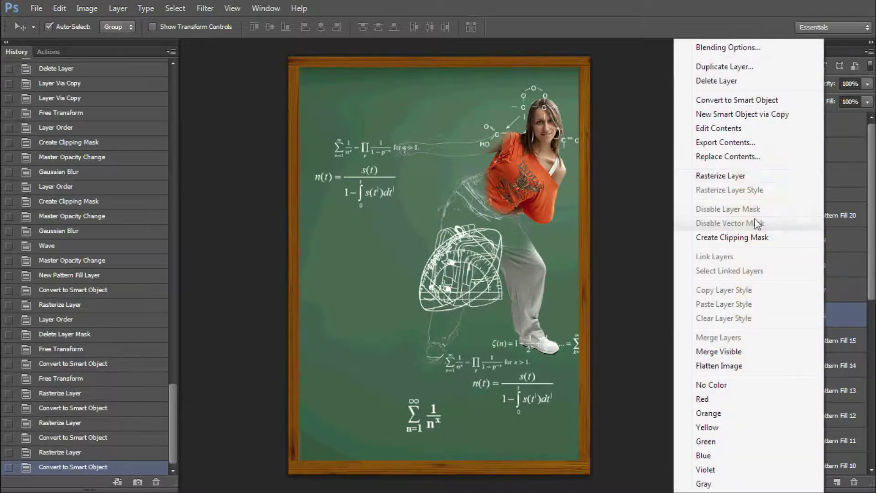
click(734, 177)
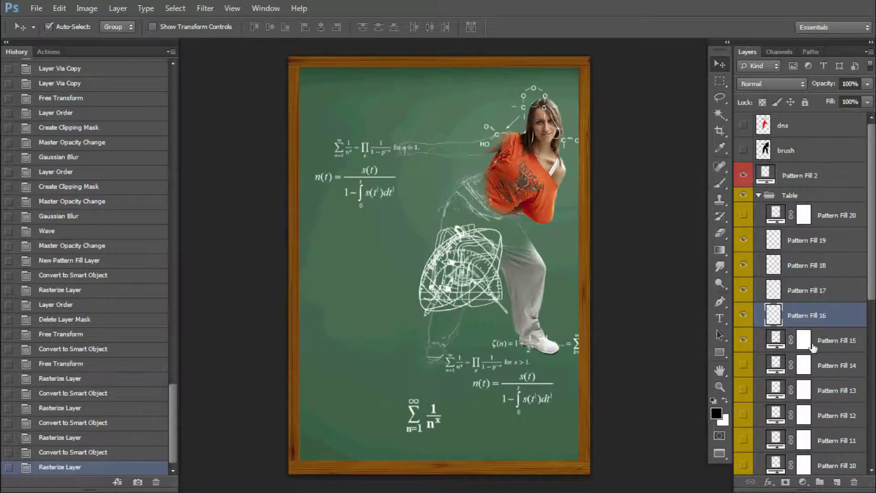
click(842, 348)
right_click(841, 347)
click(743, 146)
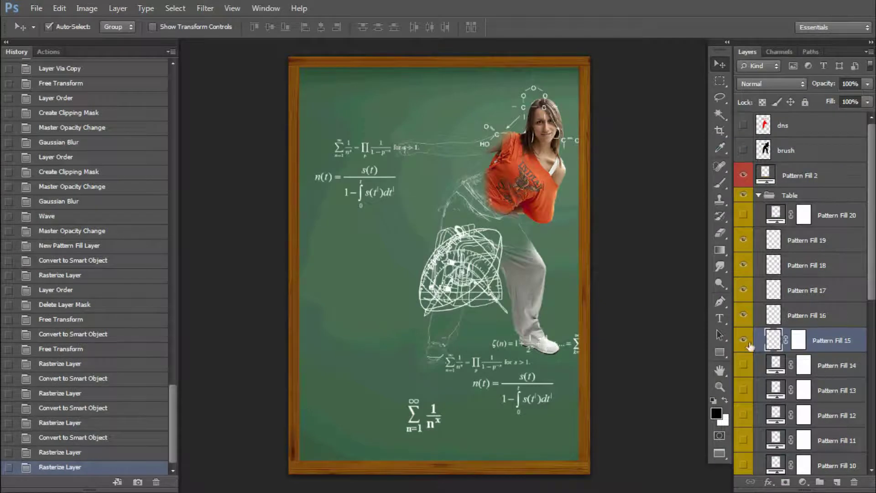
Rasterize Pattern Fills 14 through 6 together
click(836, 366)
scroll(836, 366, down, 3)
scroll(836, 366, down, 1)
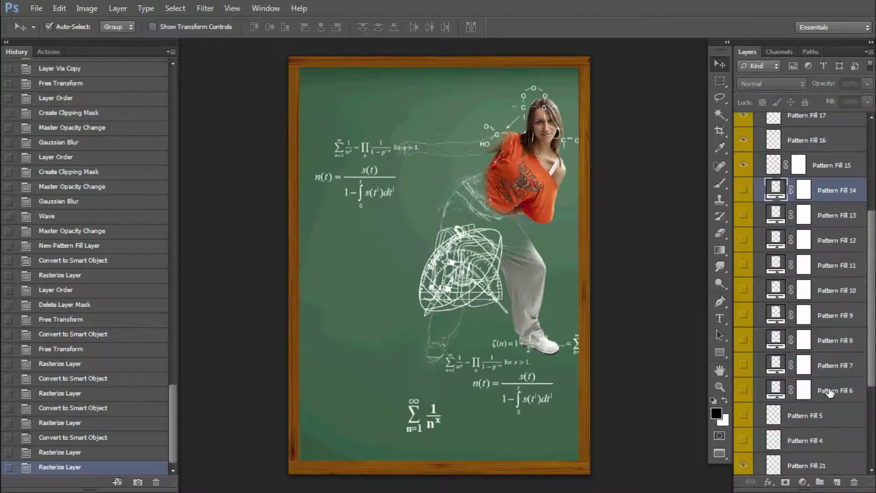
shift+click(830, 391)
right_click(830, 391)
click(734, 143)
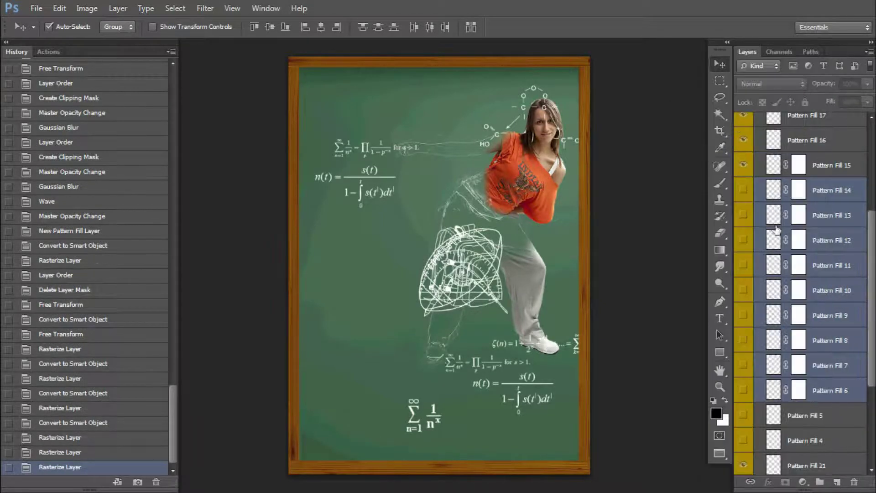
Hide Pattern Fills 14, 15, 16 and 18, and delete Pattern Fill 17
click(742, 191)
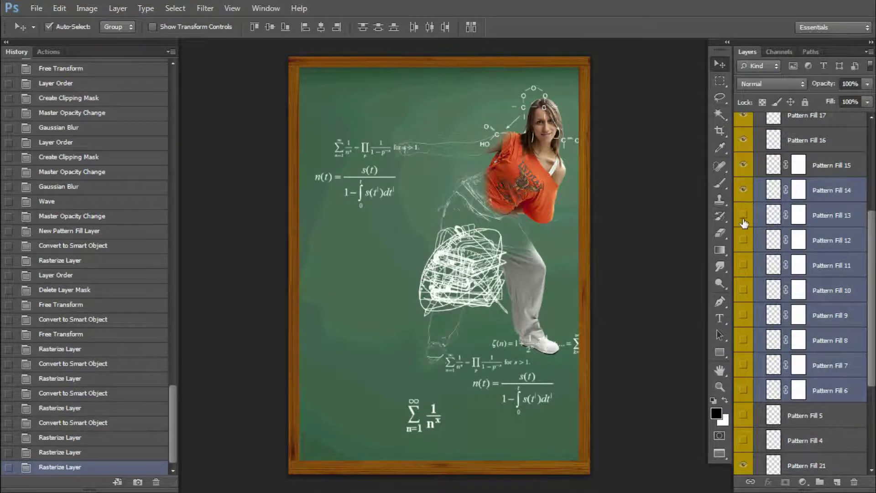
click(743, 189)
scroll(745, 210, up, 3)
click(743, 237)
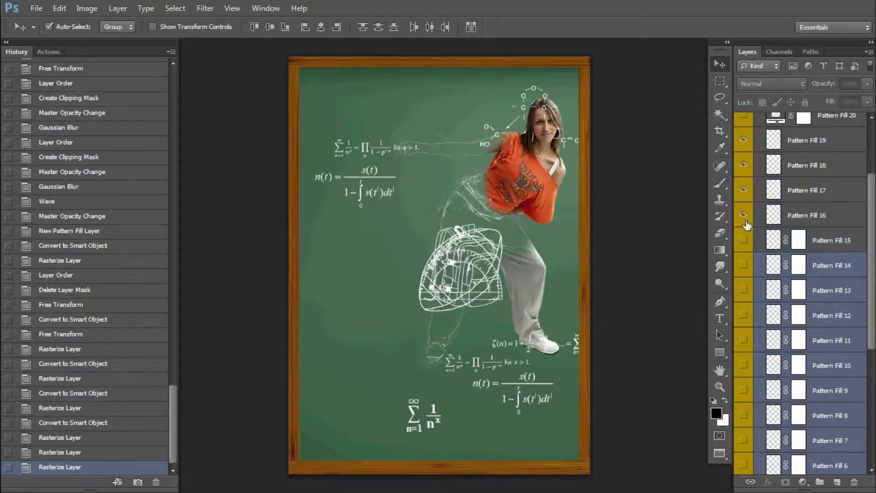
click(743, 216)
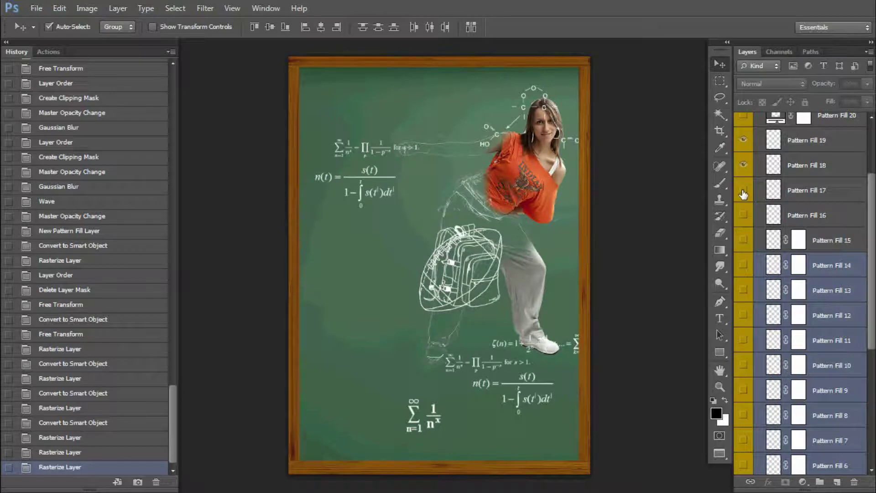
click(743, 192)
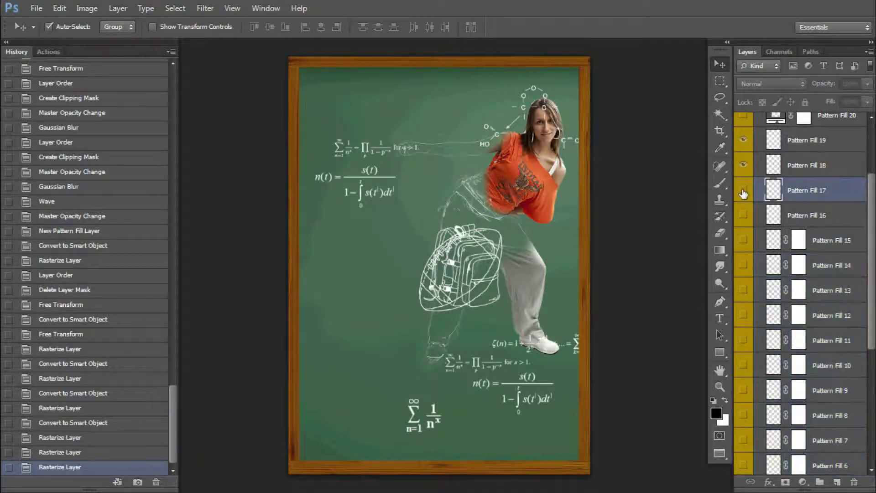
click(743, 165)
click(743, 190)
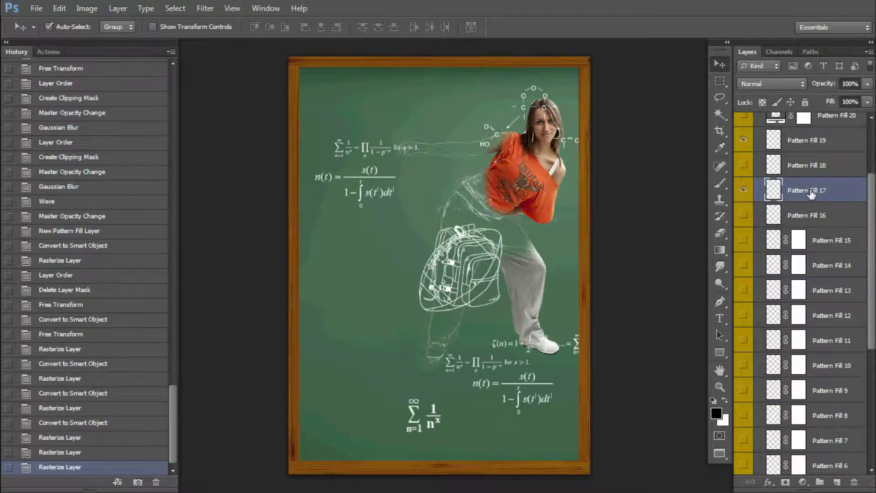
key(Delete)
Move the Pattern Fill 19 backpack sketch to the board's lower left
click(794, 142)
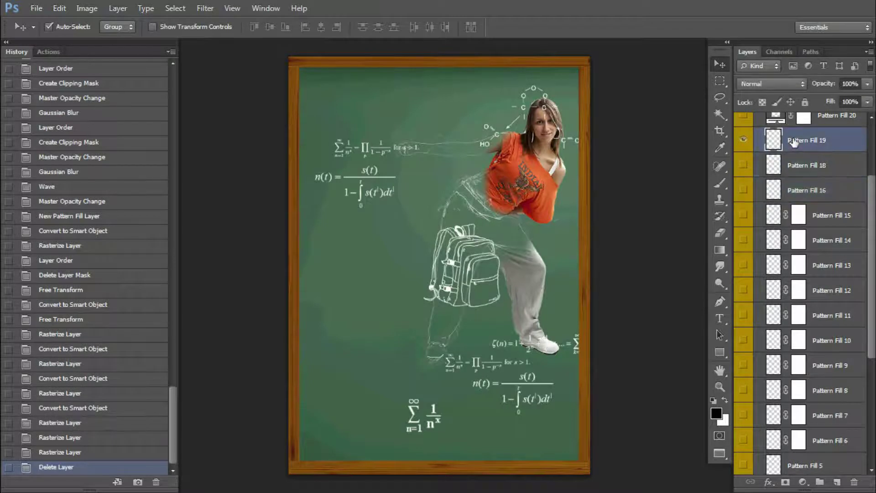
key(ctrl+t)
drag(486, 246, 381, 342)
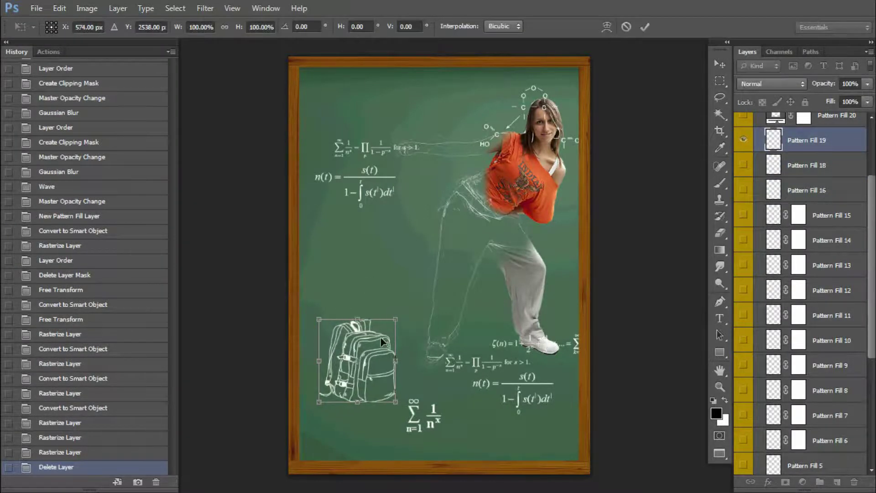
key(Return)
key(ctrl+t)
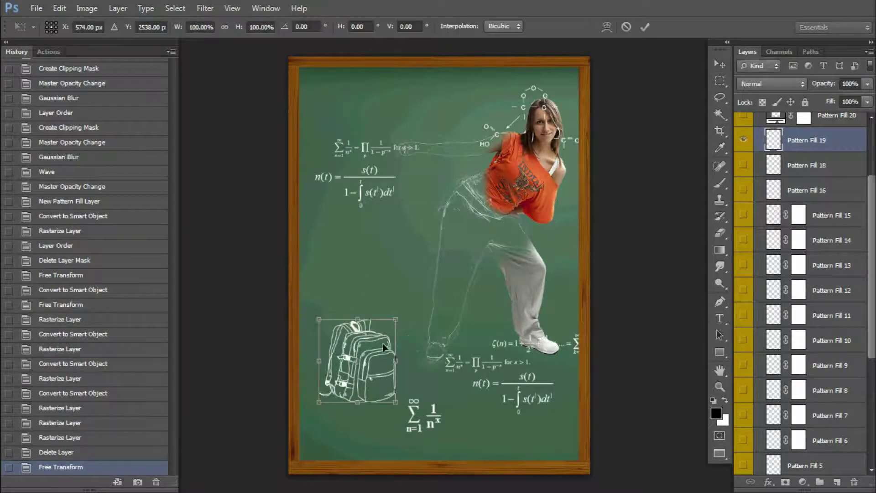
drag(387, 340, 382, 383)
key(Return)
Show the Pattern Fill 3 equations, scale them to about 70%, and place them left
scroll(763, 215, down, 4)
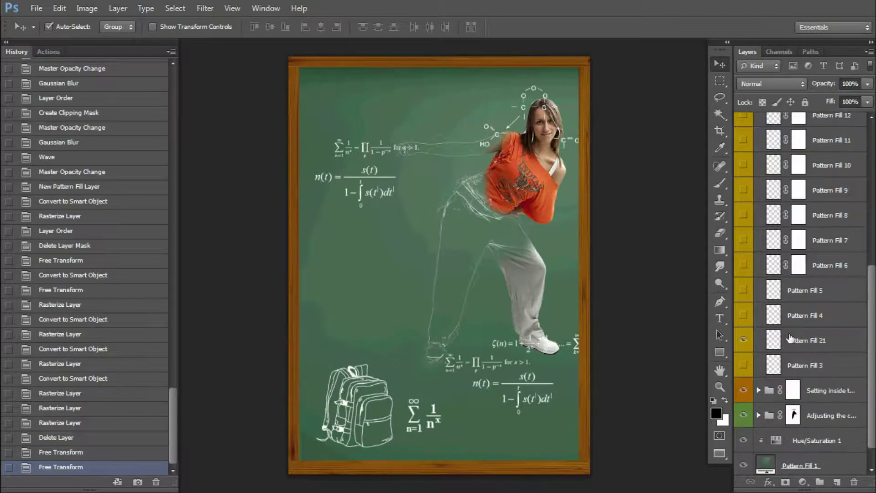
click(743, 365)
click(824, 365)
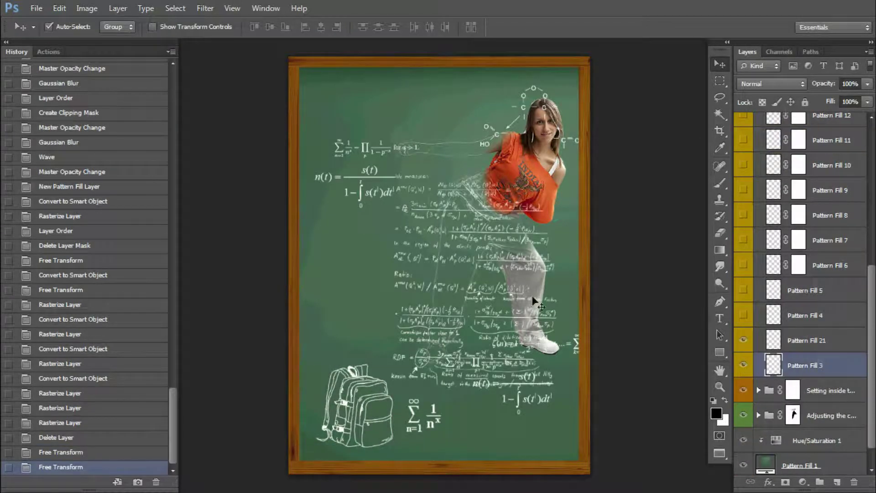
key(ctrl+t)
drag(562, 173, 508, 240)
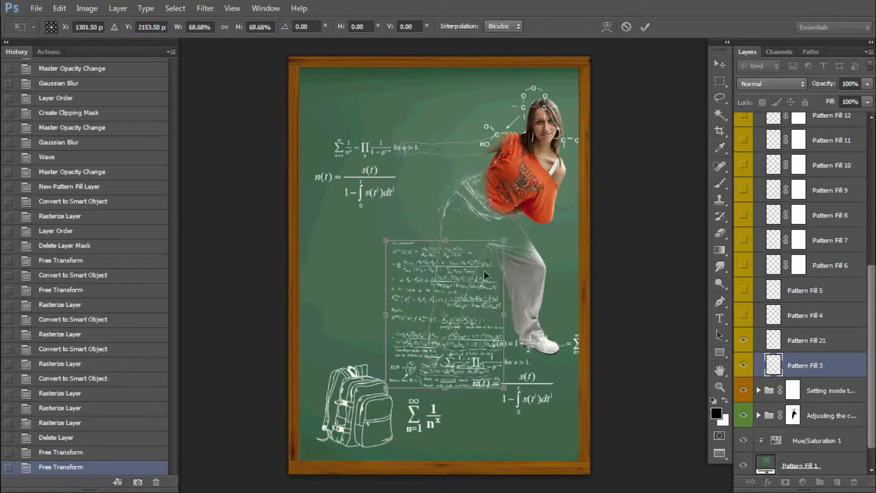
drag(490, 270, 401, 234)
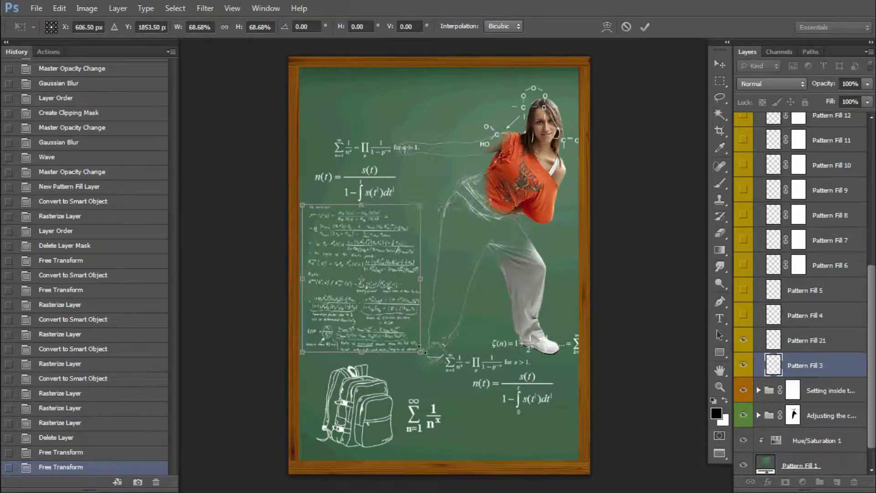
drag(422, 355, 430, 365)
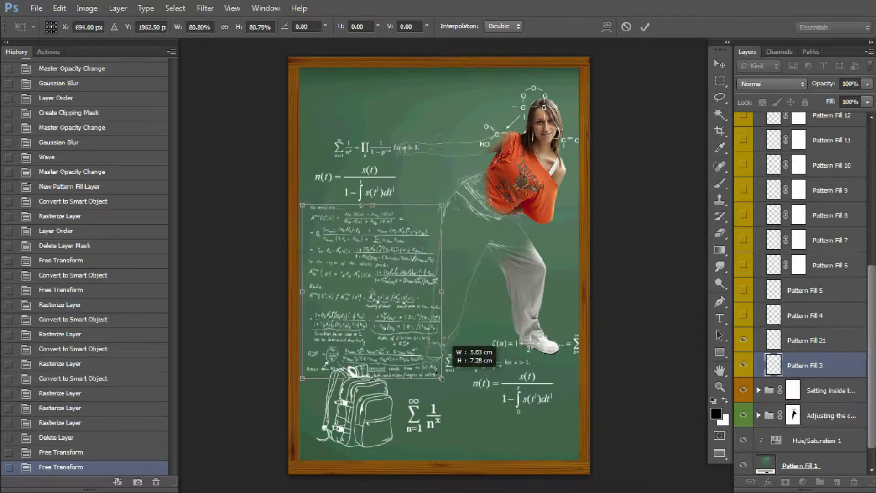
key(Return)
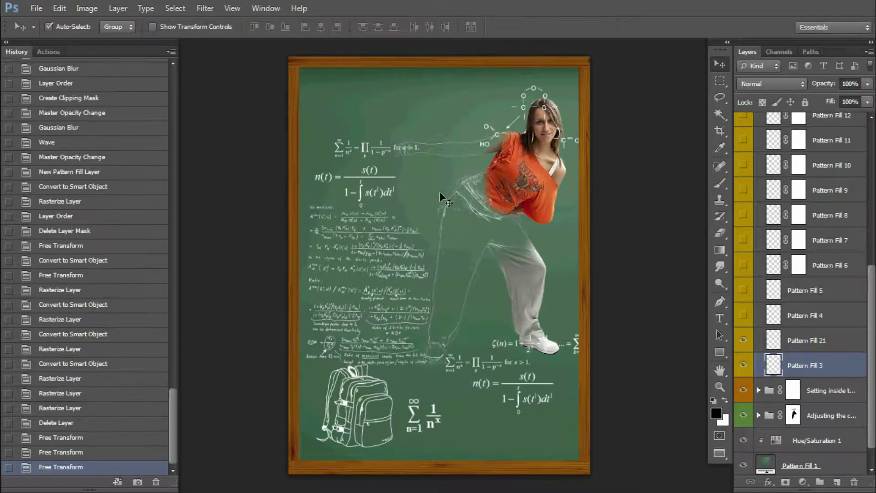
key(Up)
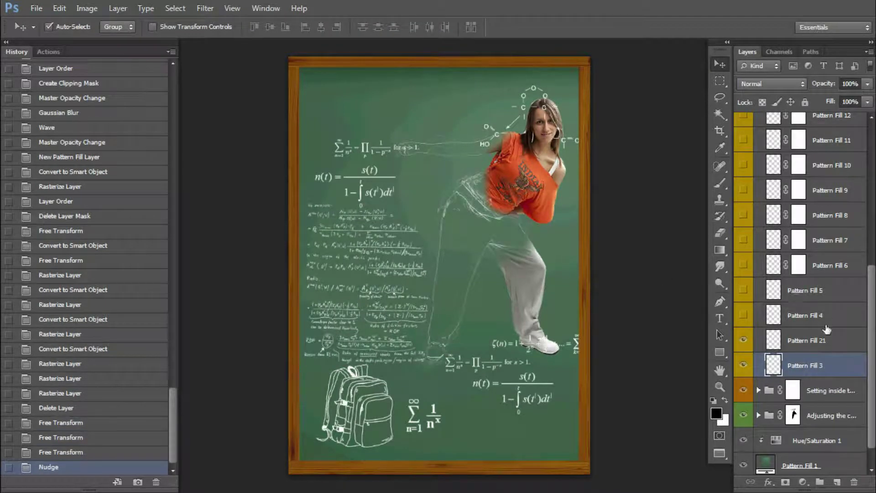
Preview each chalk doodle (sketch, ruler, numbers, letters, three arrows, graph) and hide it again
click(743, 316)
click(743, 316)
click(743, 290)
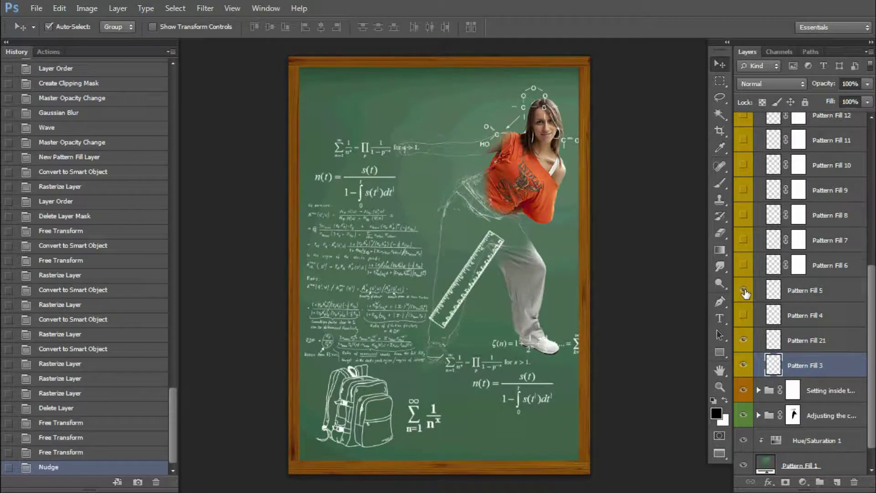
click(743, 290)
click(743, 266)
click(744, 267)
click(744, 241)
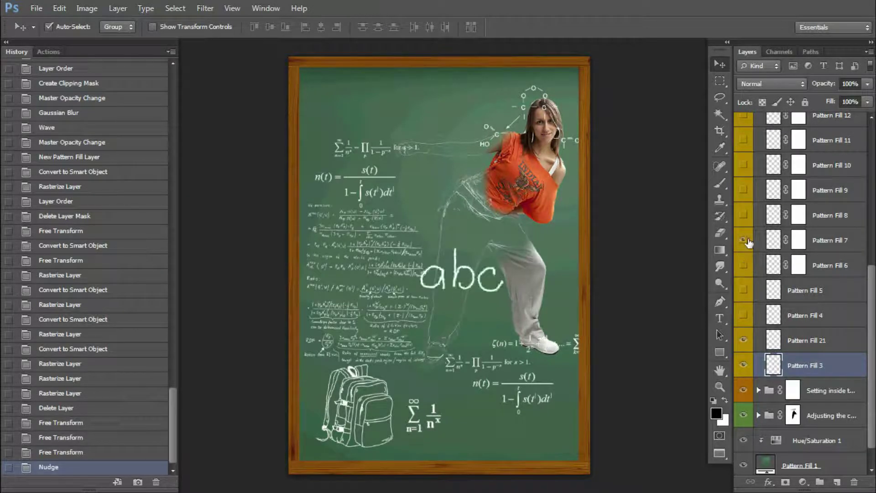
click(743, 241)
click(744, 216)
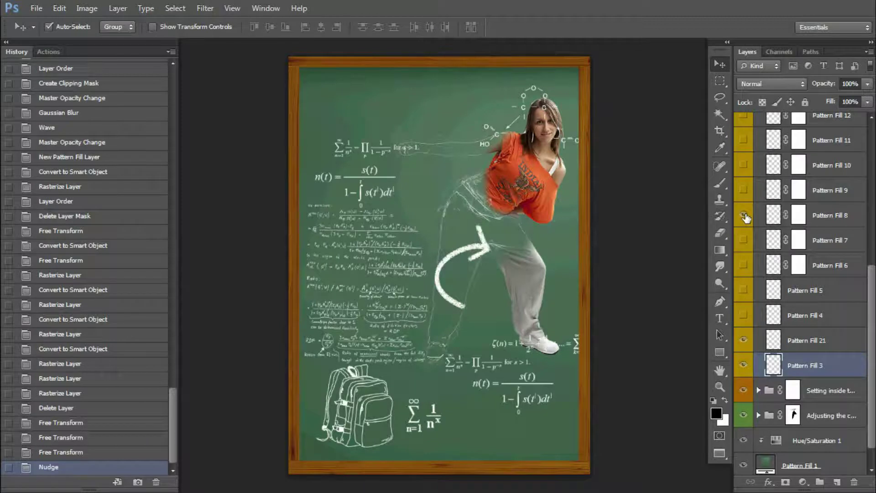
click(743, 215)
click(744, 191)
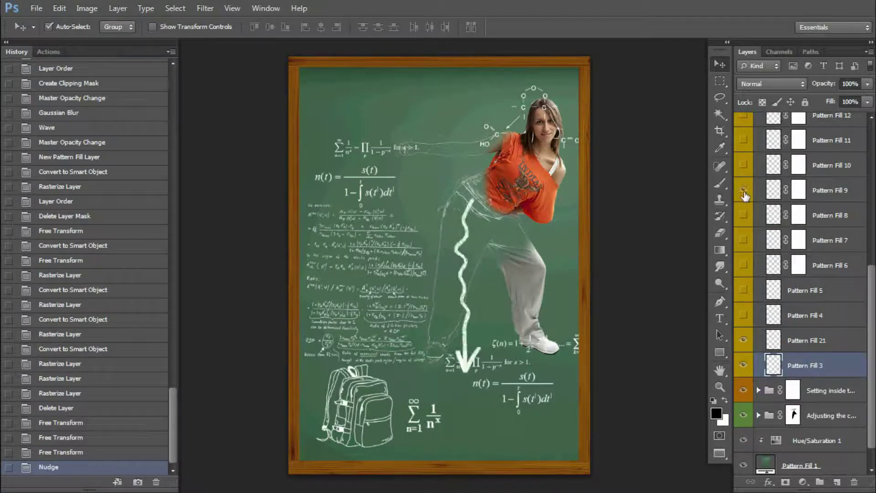
click(743, 191)
click(744, 166)
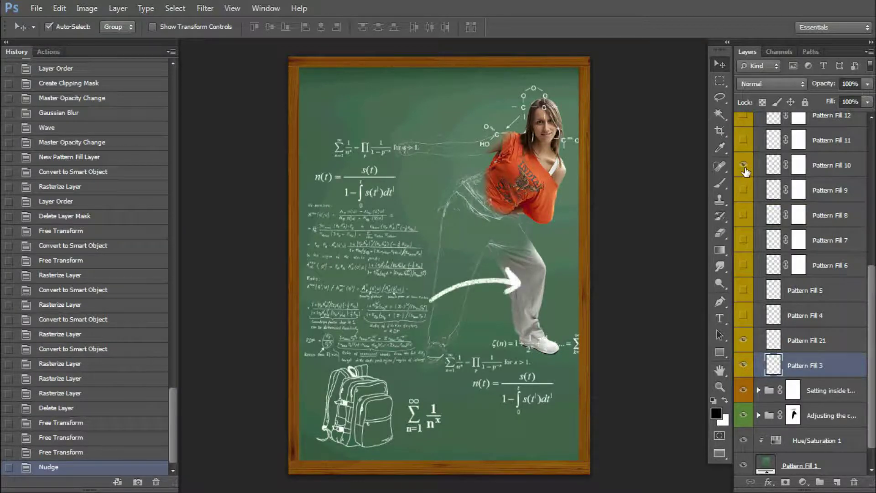
click(743, 165)
click(743, 142)
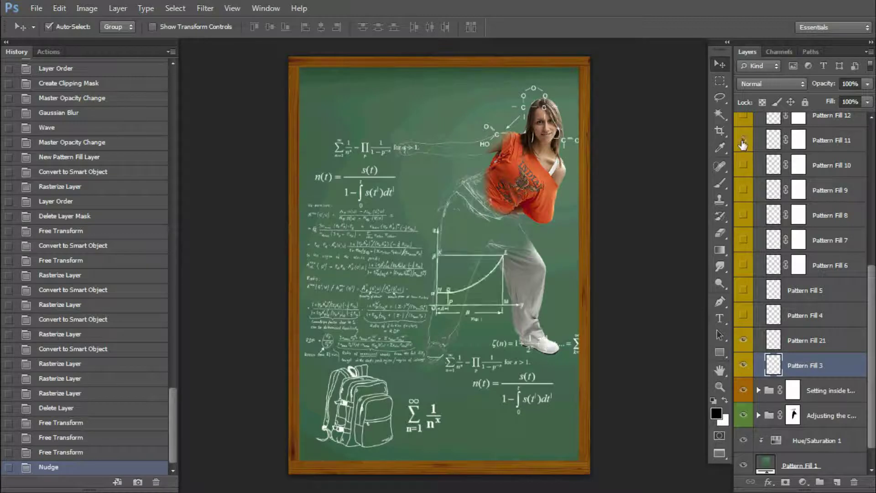
click(743, 142)
Show the chalk grid graph and hide the dense equations block on the left
click(743, 116)
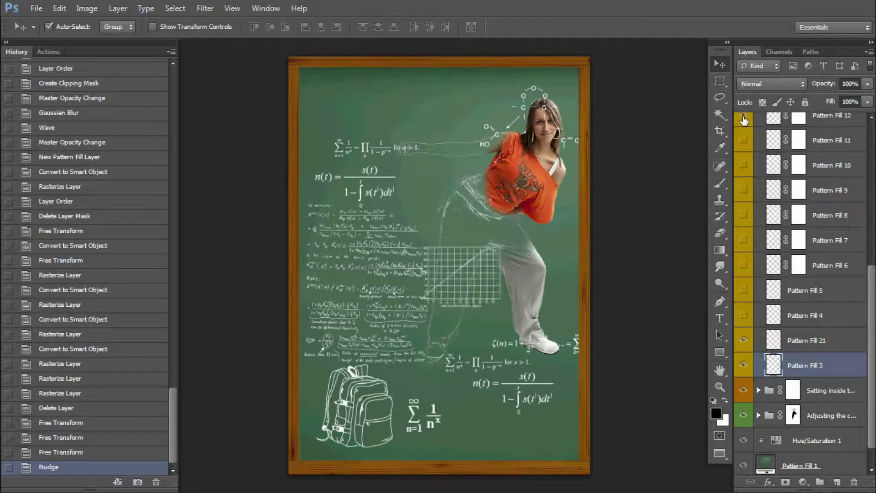
click(744, 365)
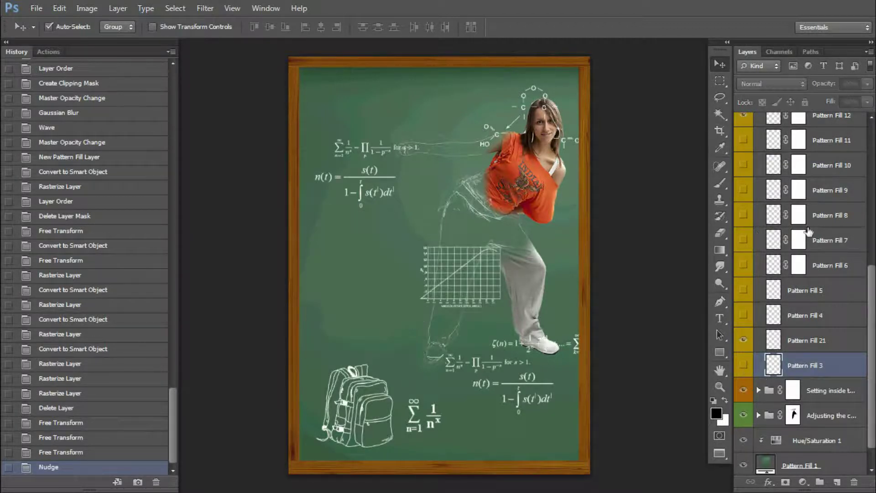
scroll(821, 191, up, 2)
Move Pattern Fill 12's grid graph to the board's left side and enlarge it
click(819, 165)
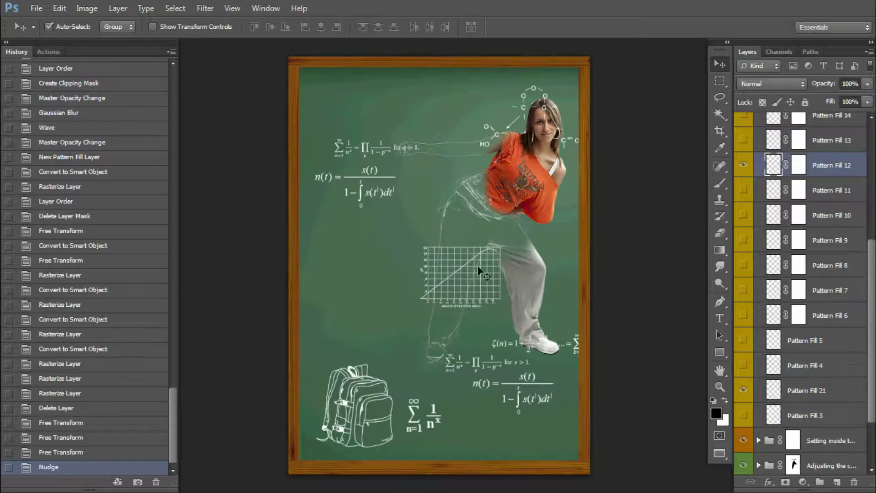
key(ctrl+t)
drag(479, 270, 370, 278)
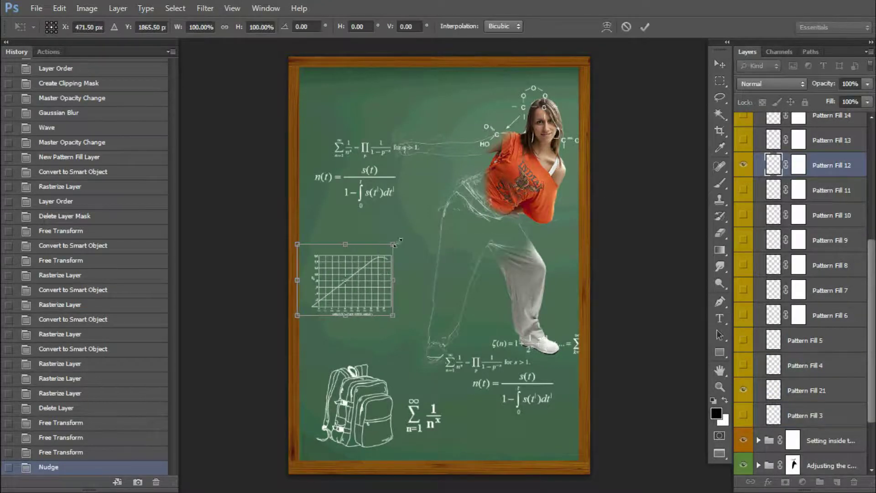
mouse_move(393, 243)
mouse_down()
mouse_move(429, 215)
mouse_move(420, 245)
mouse_up()
key(Return)
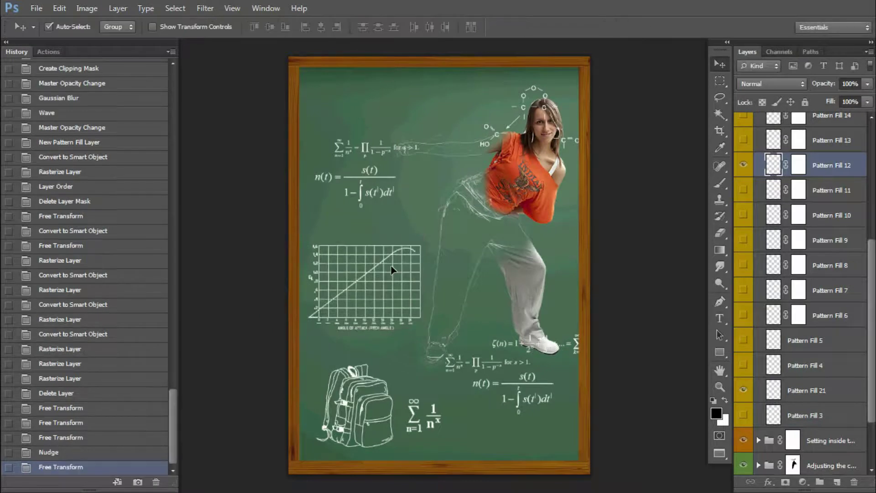
scroll(848, 169, up, 5)
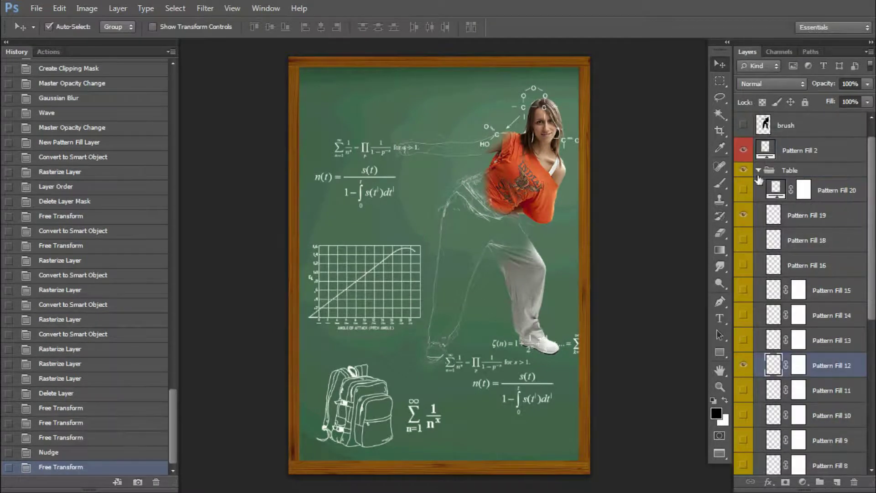
Preview the Pattern Fill 20 formulas, then delete that layer
click(744, 191)
click(766, 191)
key(Delete)
Give the collapsed Table group a layer mask and 84% opacity
click(758, 171)
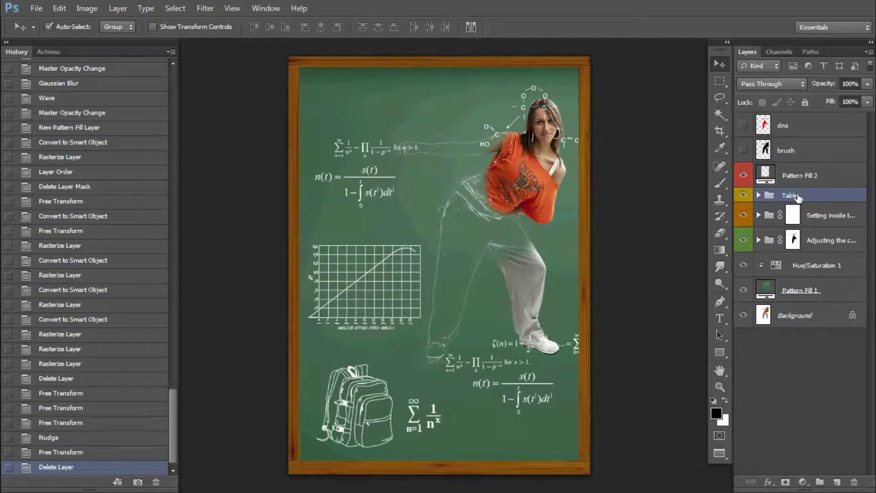
click(785, 482)
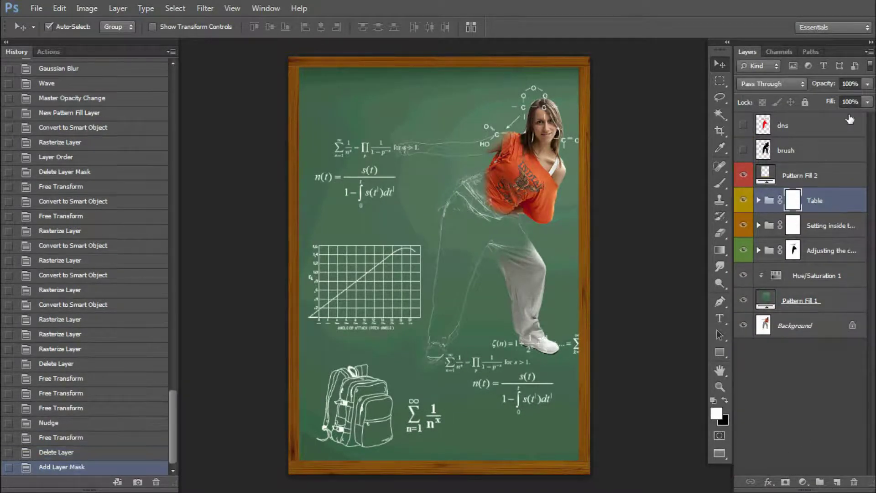
key(8)
key(4)
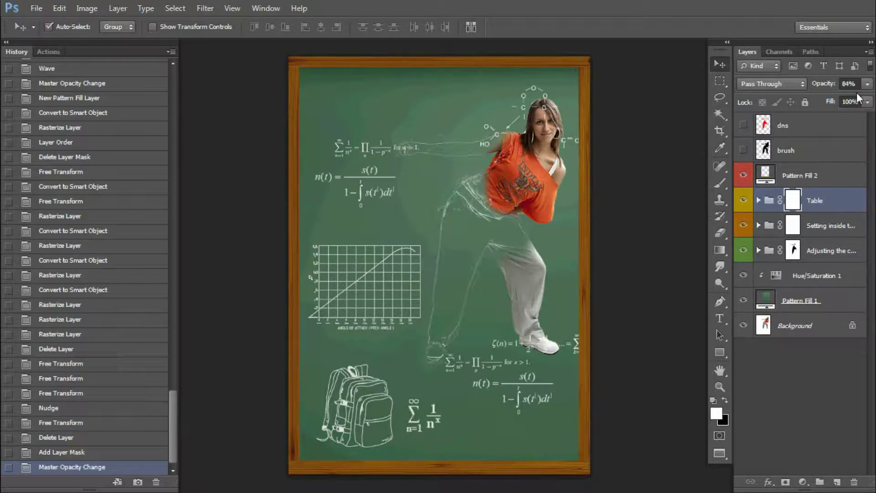
Swap colours, expand the setting group, and trial Layer 1 copy 5's opacity, keeping 44%
key(x)
click(758, 225)
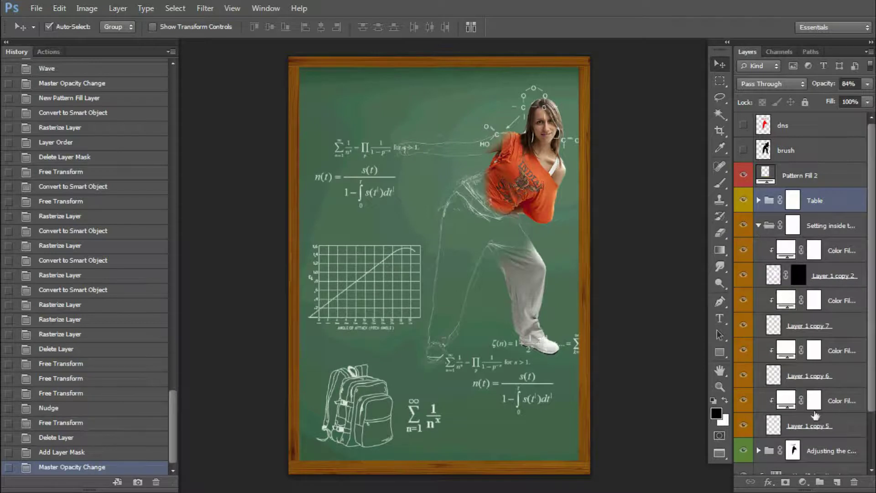
click(813, 428)
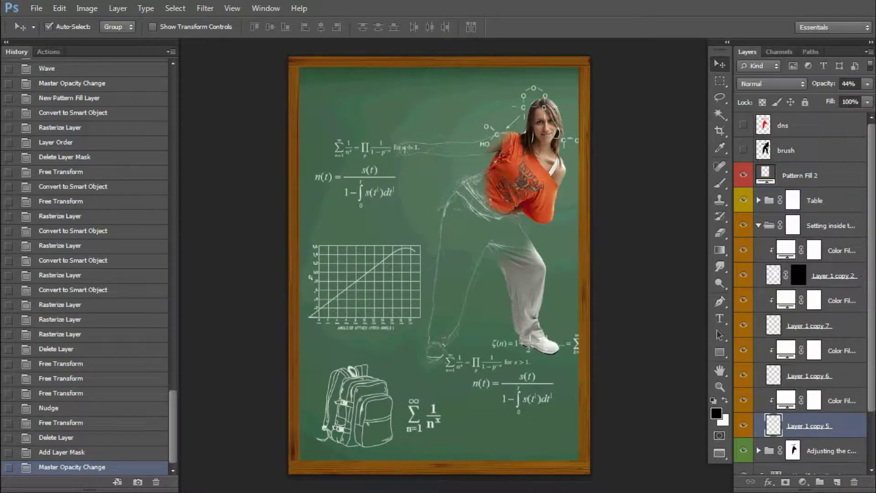
key(5)
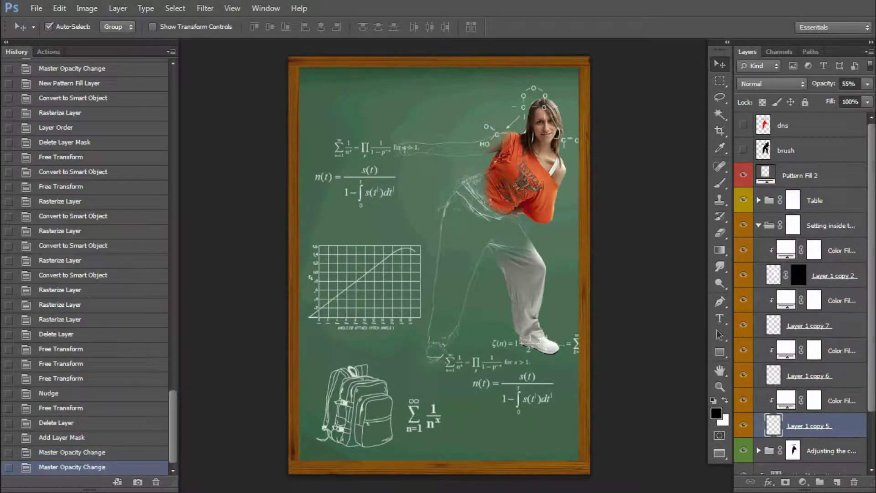
key(ctrl+z)
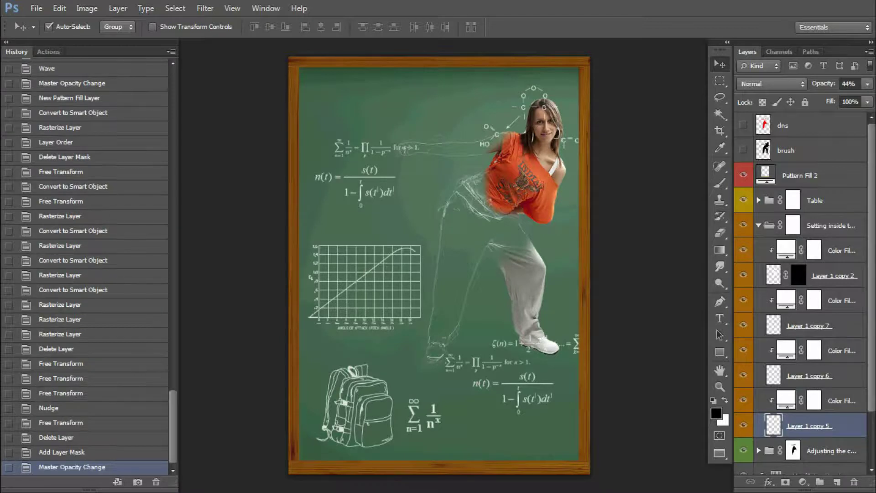
scroll(834, 242, down, 1)
scroll(816, 241, down, 1)
Inspect Layer 1 copy 2's mask, clear the selection, and convert the layer to a smart object
shift+click(797, 236)
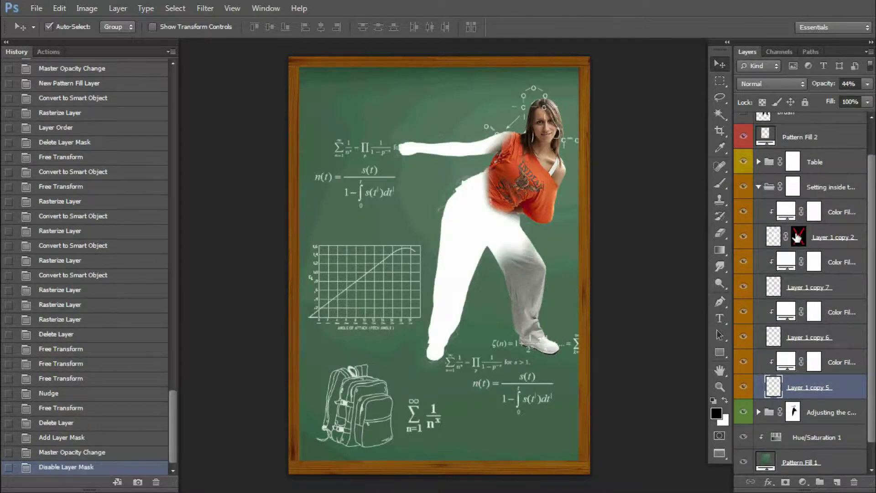
shift+click(798, 237)
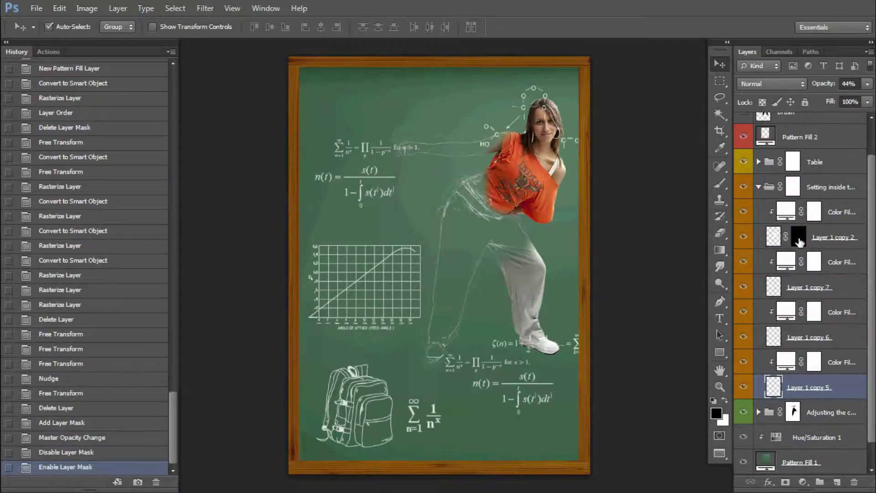
ctrl+click(798, 240)
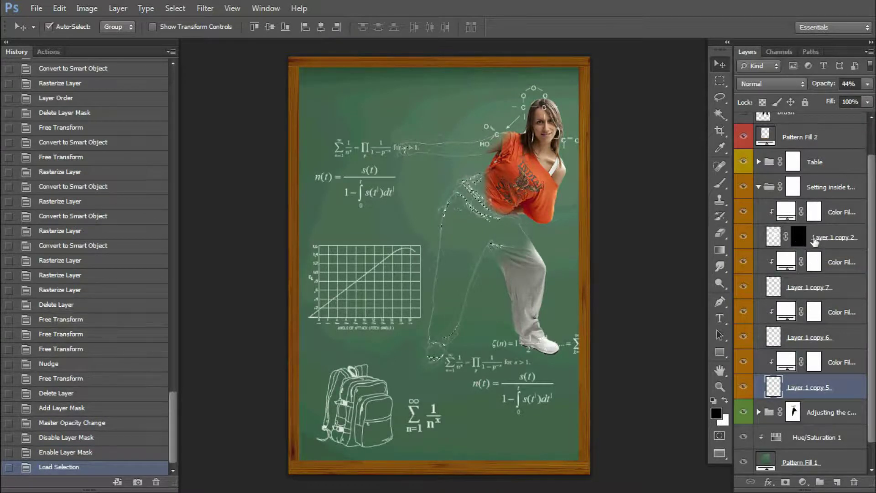
key(ctrl+d)
scroll(787, 235, down, 1)
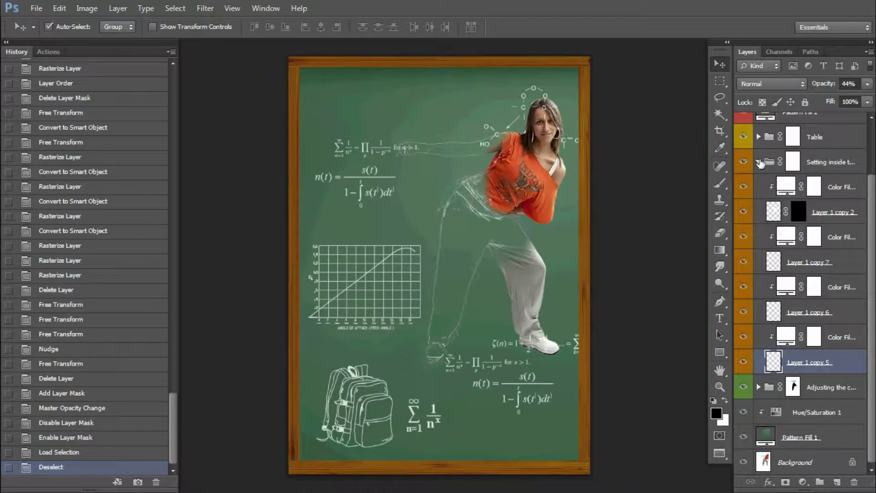
right_click(827, 215)
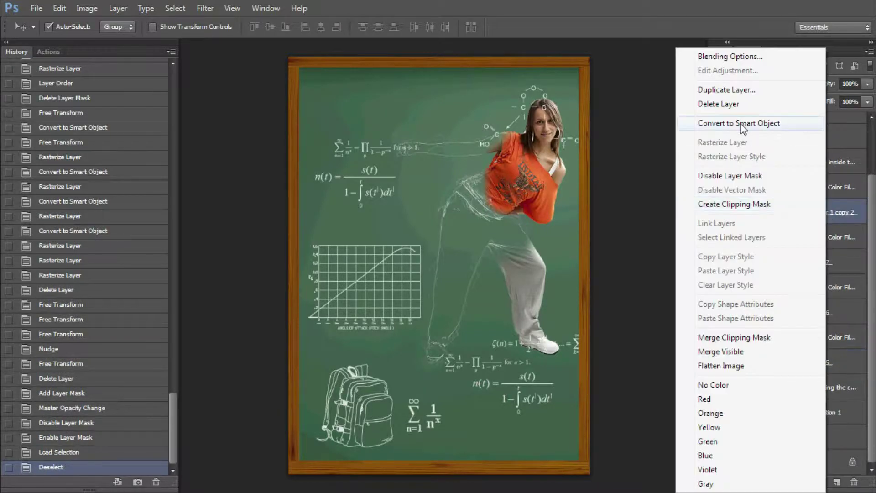
click(739, 124)
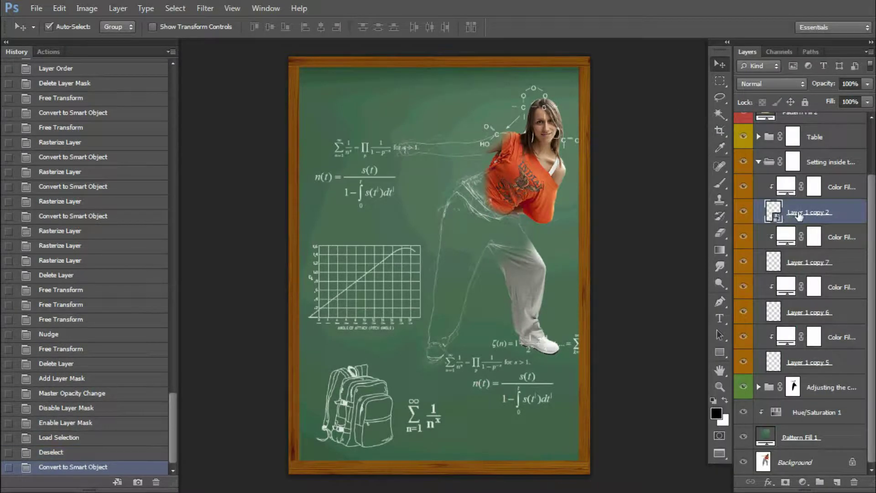
Boost Hue/Saturation 2's saturation on the dancer's photo to +21 and beyond
click(758, 387)
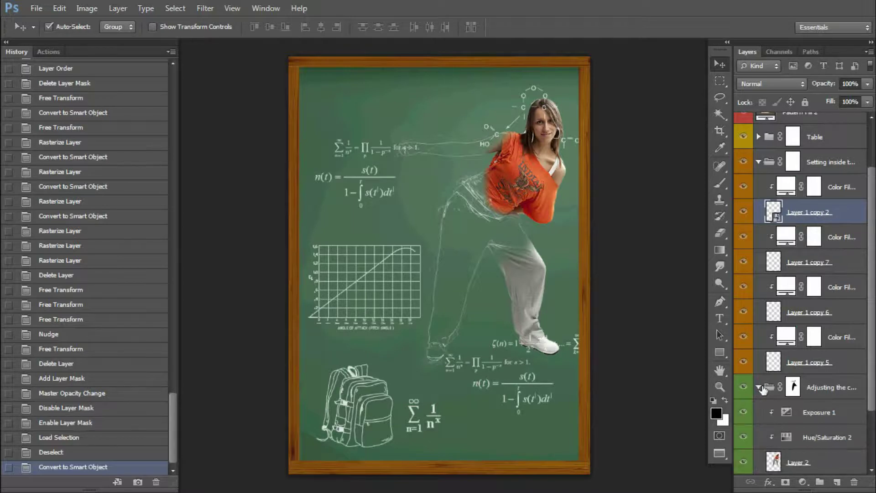
scroll(788, 370, down, 3)
double_click(786, 363)
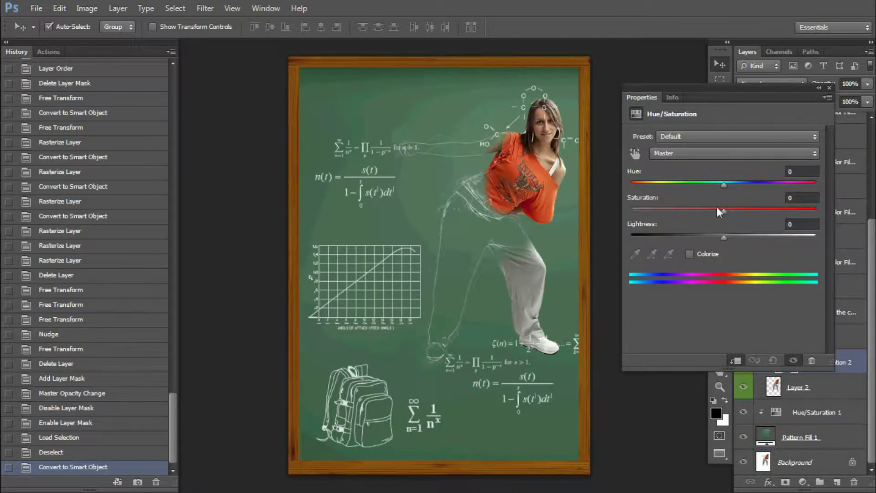
mouse_move(722, 211)
mouse_down()
mouse_move(741, 210)
mouse_move(723, 184)
mouse_up()
mouse_move(723, 237)
mouse_down()
mouse_move(759, 236)
mouse_move(687, 237)
mouse_move(717, 237)
mouse_up()
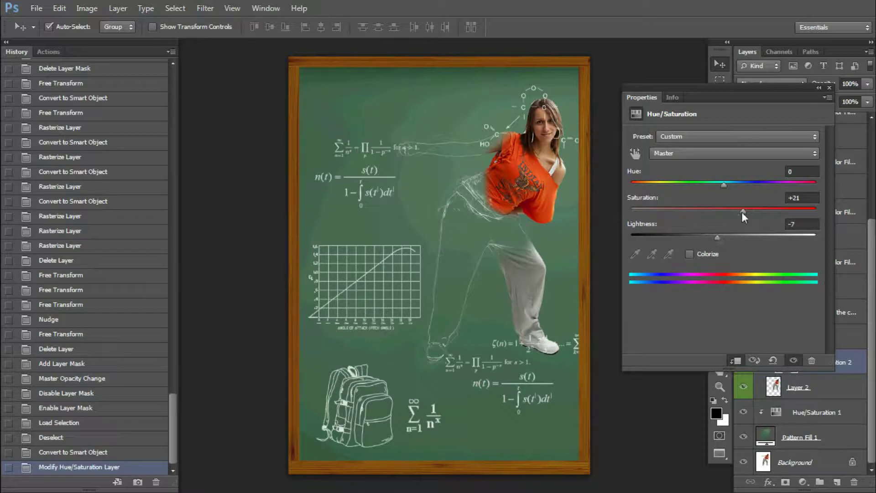
mouse_move(749, 210)
mouse_down()
mouse_move(696, 214)
mouse_move(759, 208)
mouse_up()
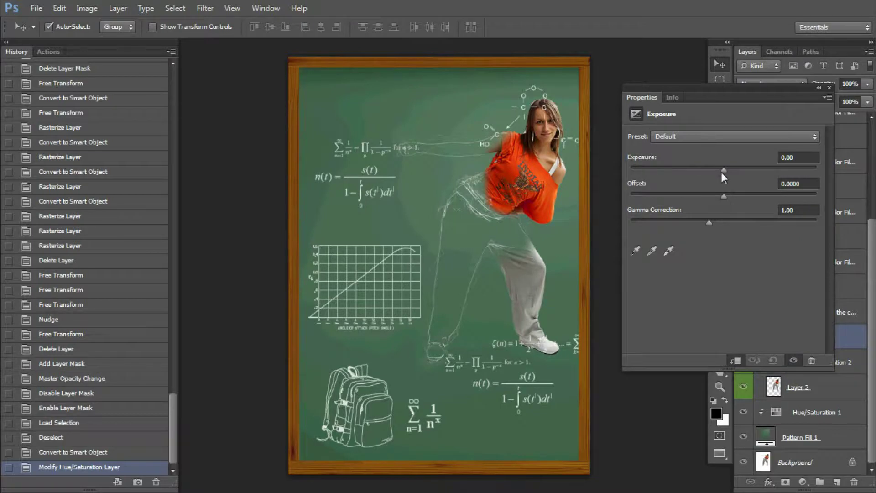
Set the photo's Exposure to +0.12 and Gamma to 1.16, tweaking the offset
mouse_move(723, 170)
mouse_down()
mouse_move(737, 168)
mouse_move(709, 169)
mouse_move(736, 168)
mouse_move(726, 171)
mouse_up()
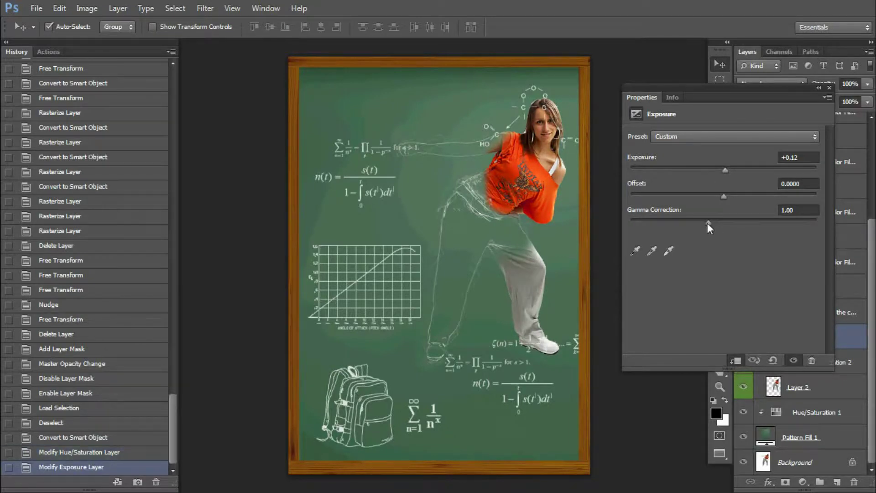
mouse_move(708, 222)
mouse_down()
mouse_move(686, 229)
mouse_move(735, 226)
mouse_move(699, 228)
mouse_up()
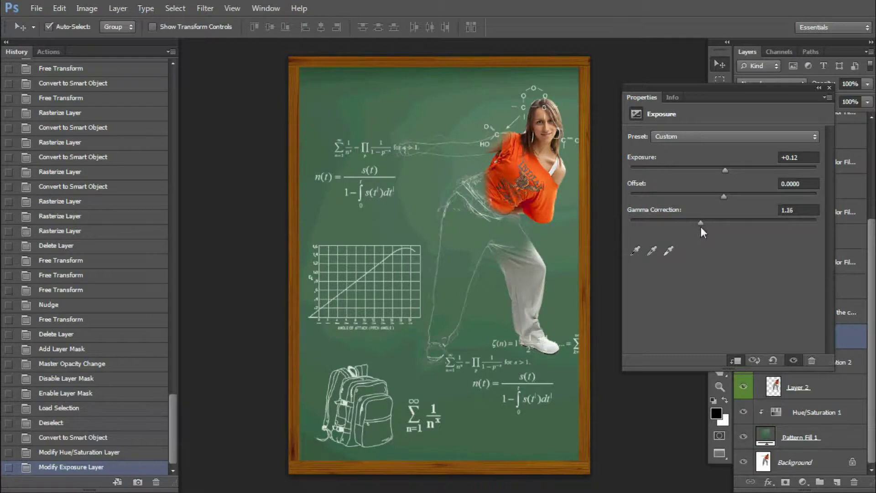
mouse_move(721, 195)
mouse_down()
mouse_move(733, 196)
mouse_move(710, 199)
mouse_up()
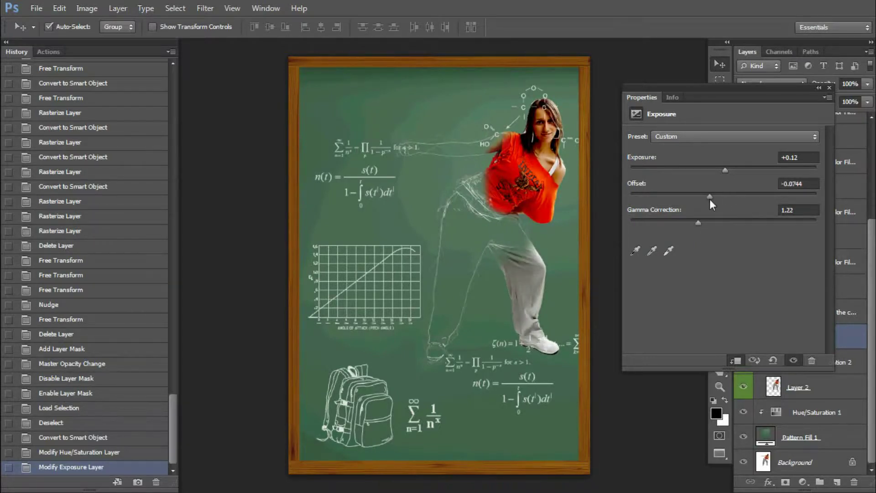
click(829, 87)
Try saturation and hue changes in Hue/Saturation 1, then return them to 0
click(759, 312)
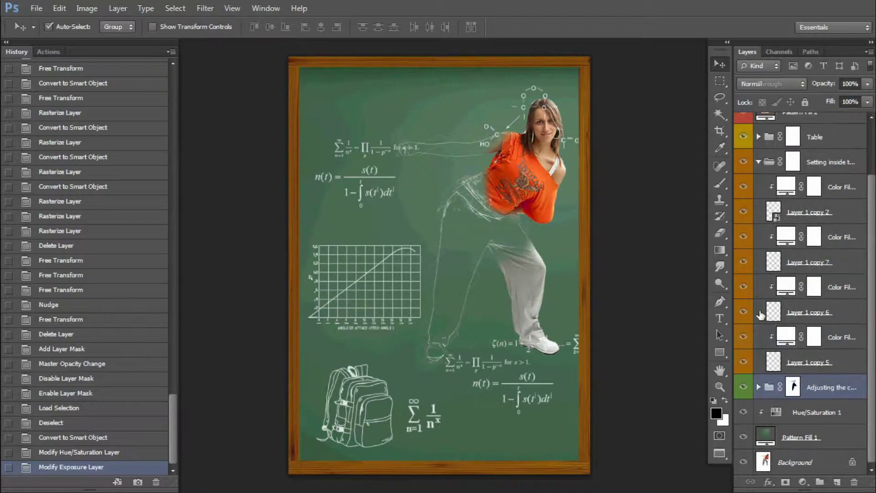
click(777, 411)
double_click(775, 412)
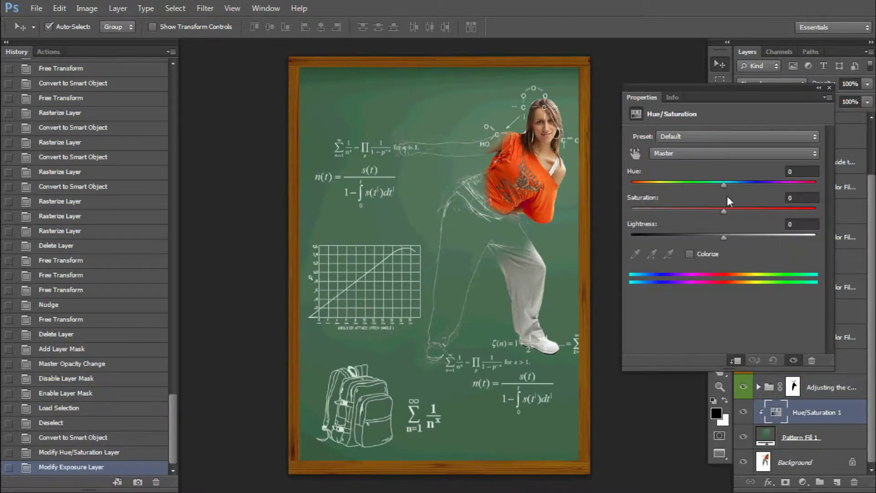
click(726, 210)
mouse_move(726, 210)
mouse_down()
mouse_move(763, 209)
mouse_move(647, 213)
mouse_move(724, 228)
mouse_up()
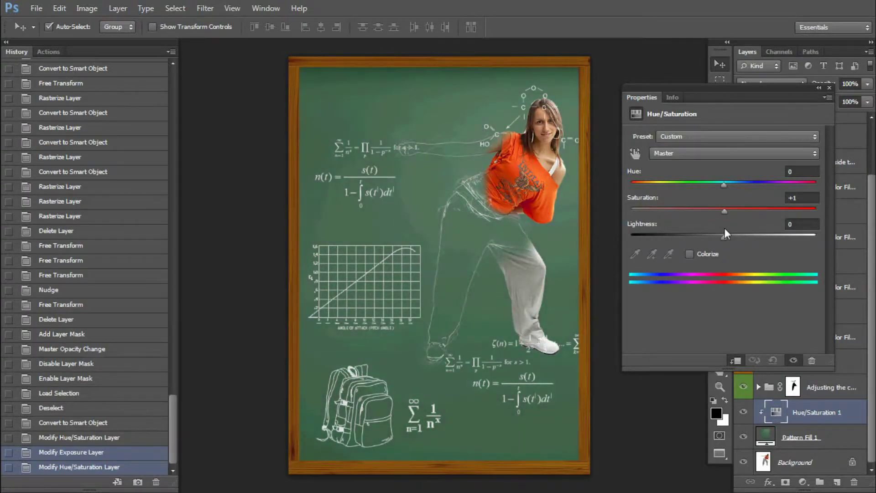
mouse_move(724, 182)
mouse_down()
mouse_move(792, 183)
mouse_move(686, 193)
mouse_move(708, 190)
mouse_up()
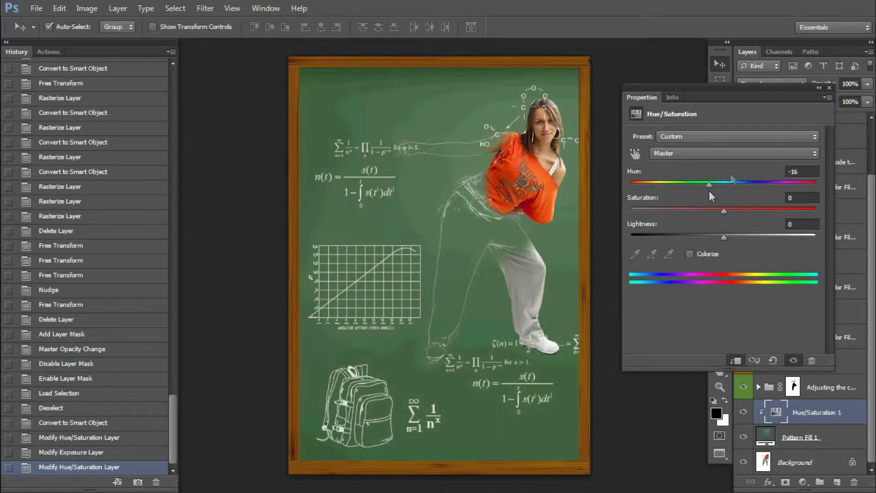
Close the Hue/Saturation settings, compare the chalk leg outlines, and collapse their group
click(829, 89)
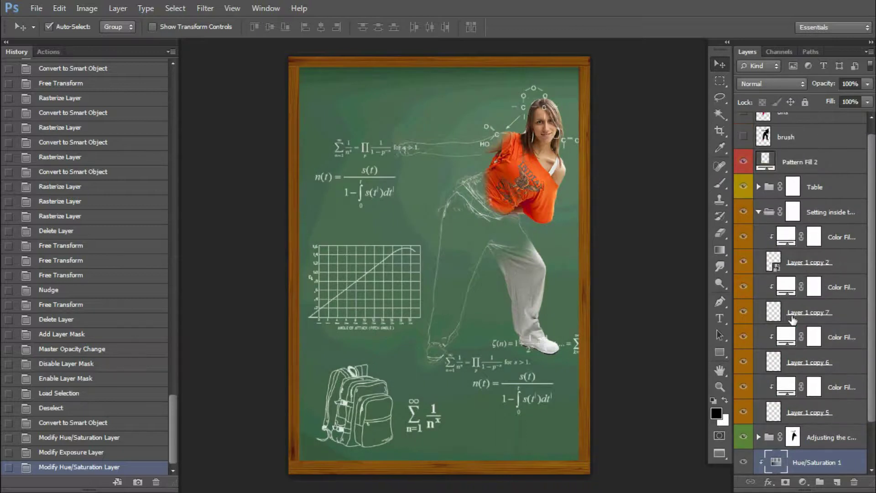
scroll(793, 320, up, 2)
click(744, 212)
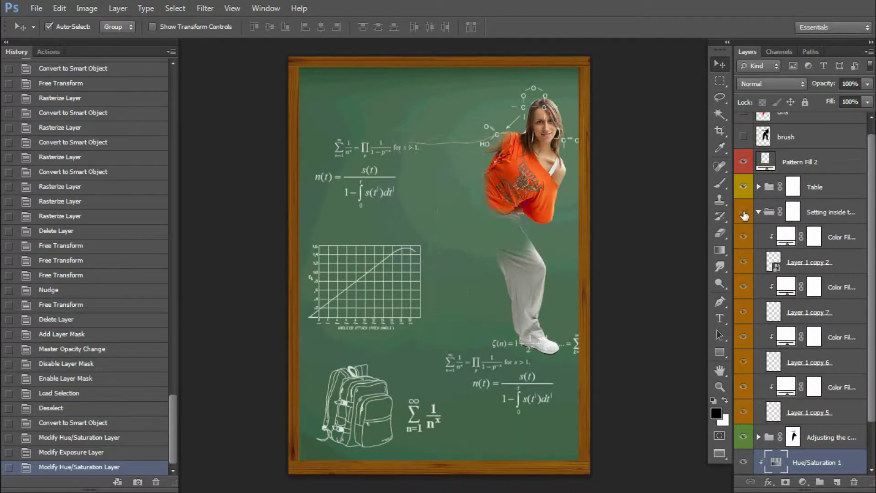
click(809, 214)
click(758, 211)
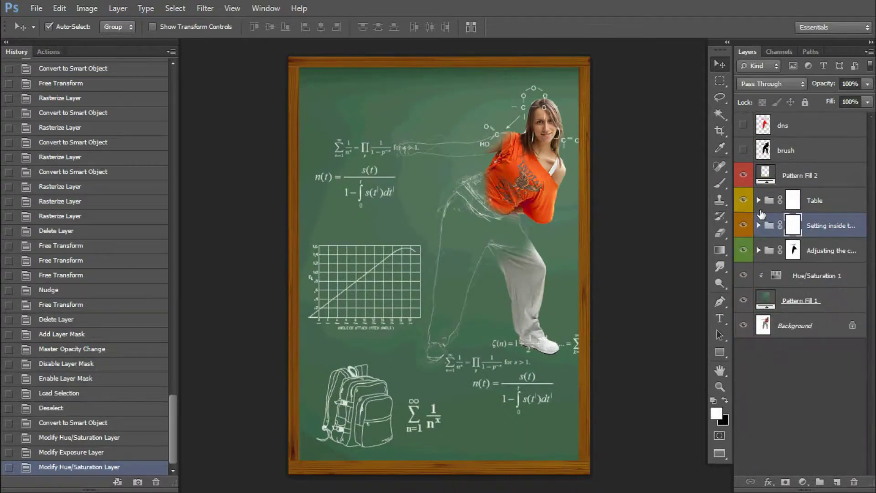
In the Table group, preview and hide the protractor, compass, books, apple and arrow doodles
click(758, 200)
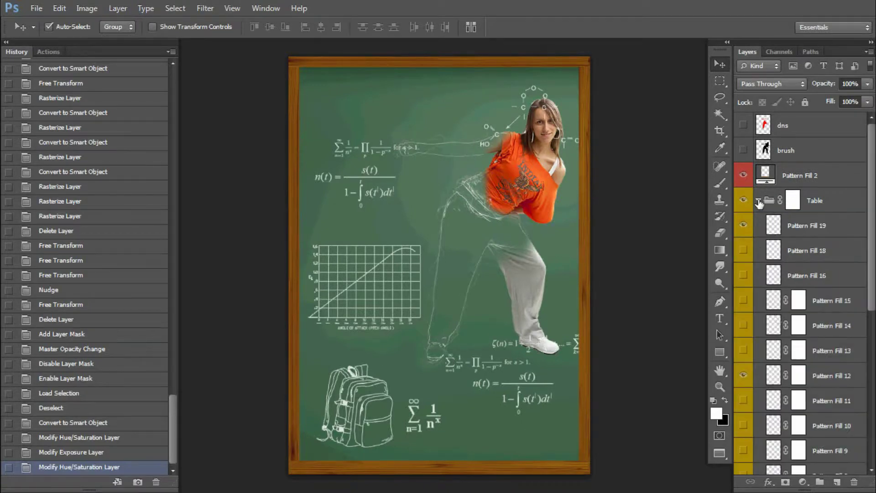
click(743, 276)
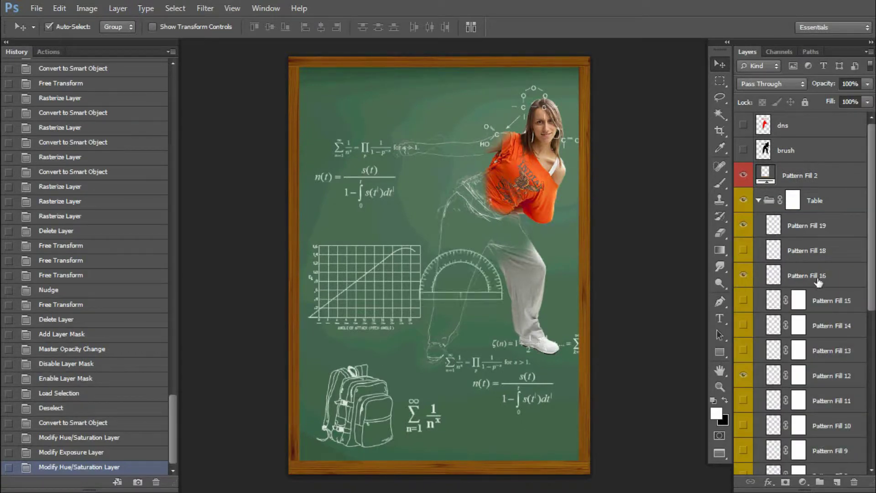
click(742, 275)
click(743, 300)
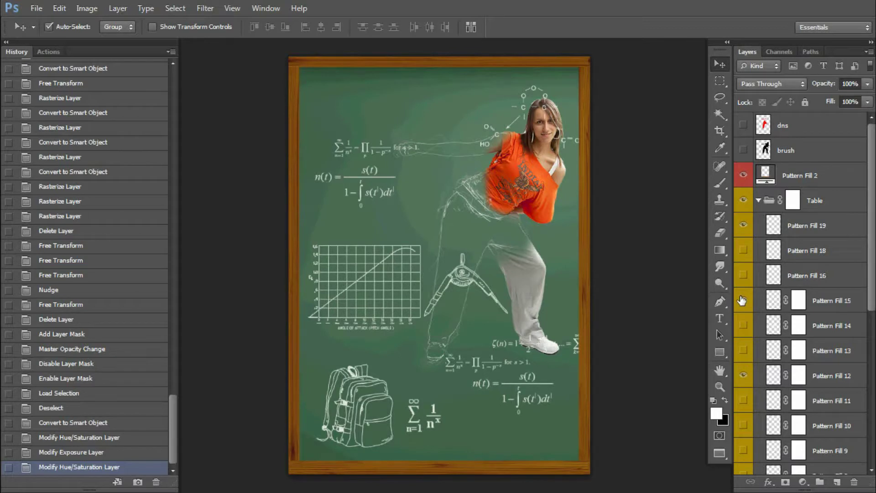
click(742, 301)
click(742, 326)
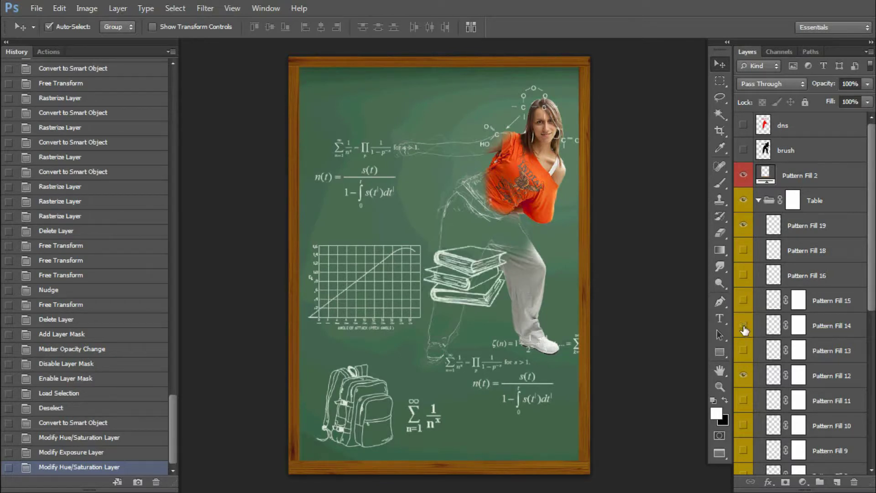
click(742, 325)
click(743, 350)
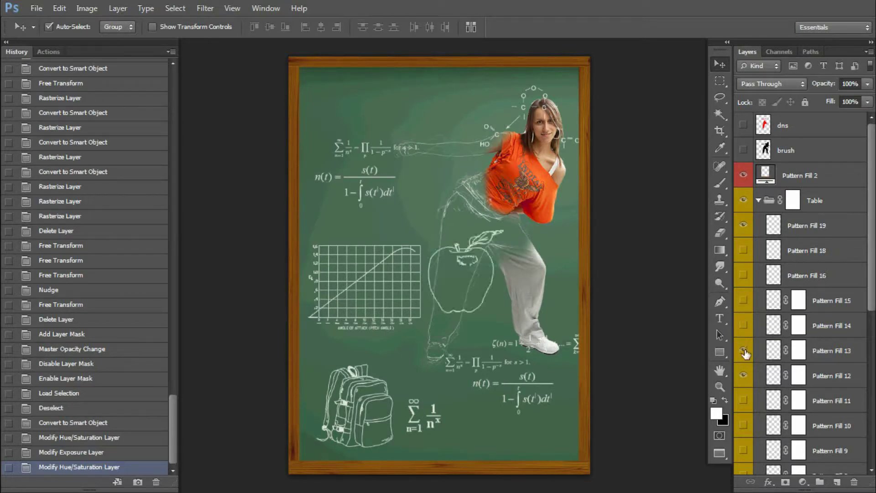
click(743, 400)
click(743, 426)
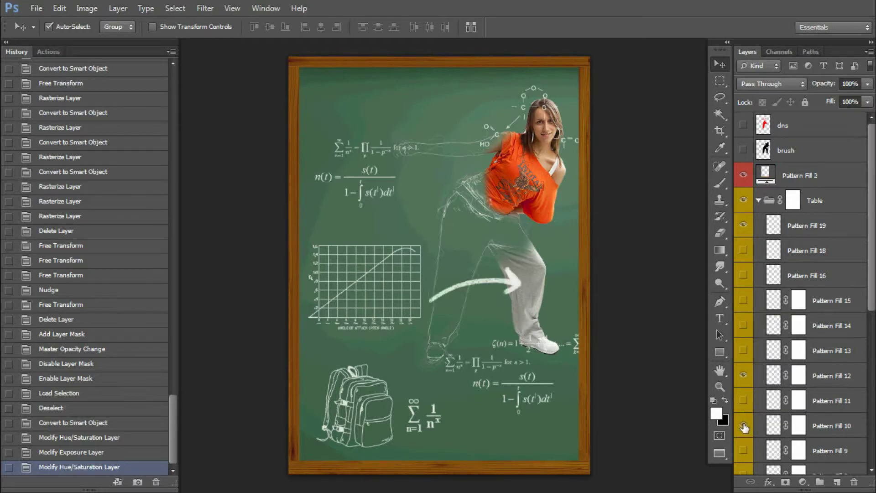
click(743, 425)
click(743, 450)
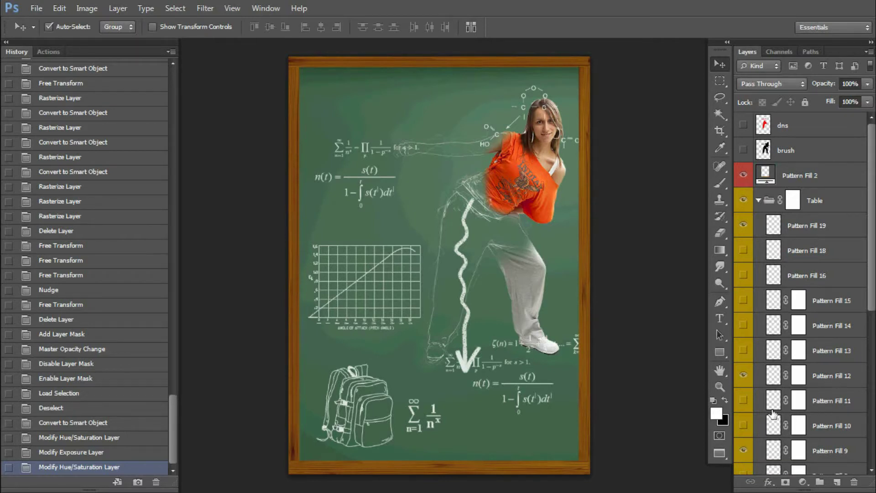
Preview the abc letters and ruler doodles, hide them all, and collapse the Table group
scroll(771, 411, down, 3)
click(744, 359)
click(743, 350)
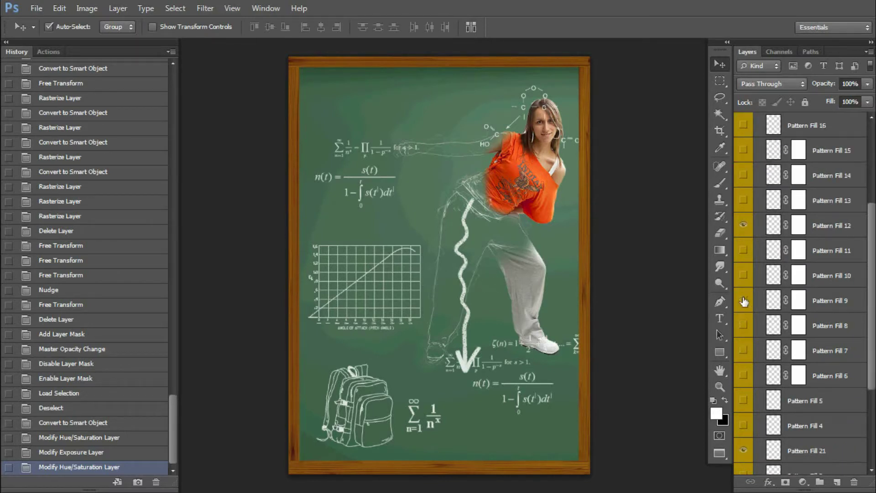
click(743, 300)
click(743, 401)
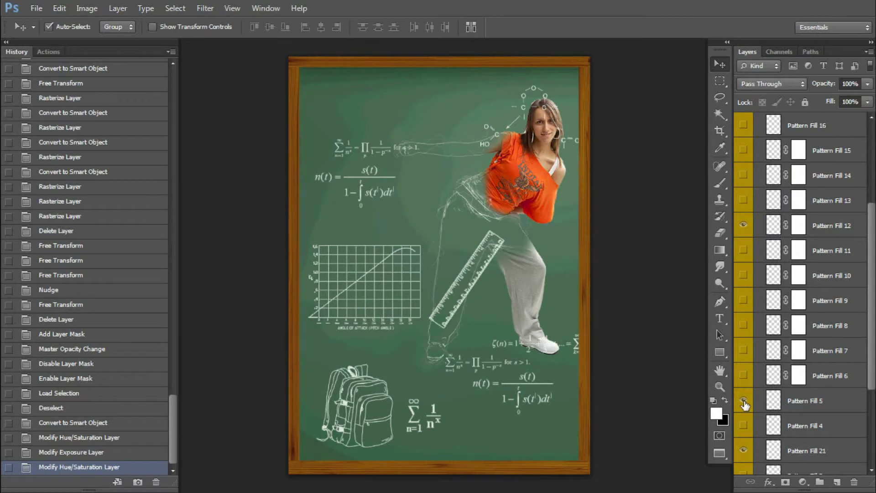
click(743, 400)
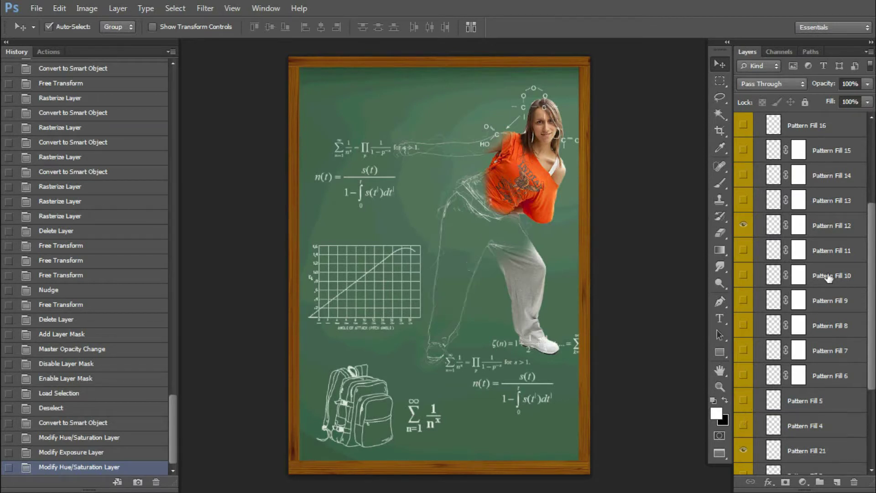
scroll(789, 192, up, 2)
click(758, 200)
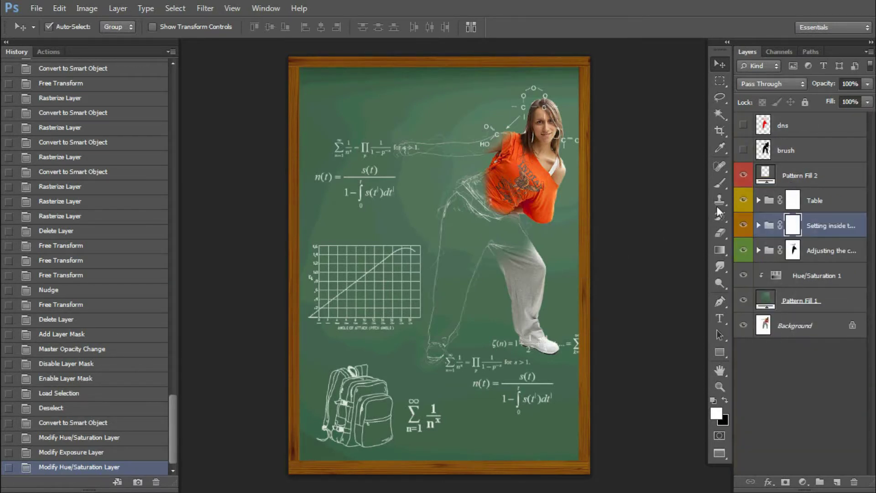
Show the finished poster full screen on black, fitted to the screen
key(f)
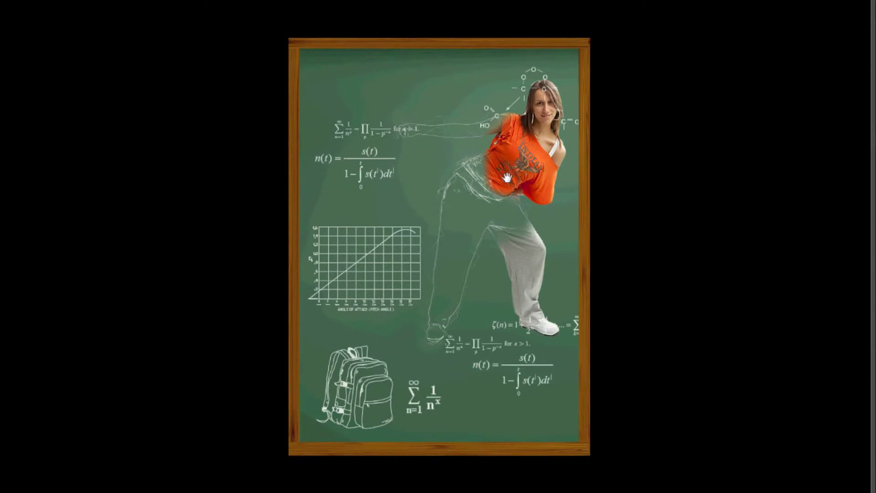
right_click(507, 178)
click(523, 182)
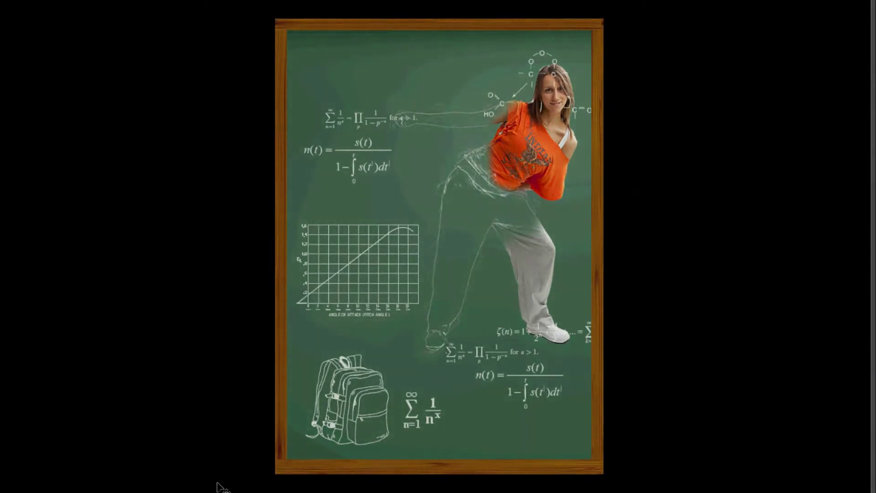